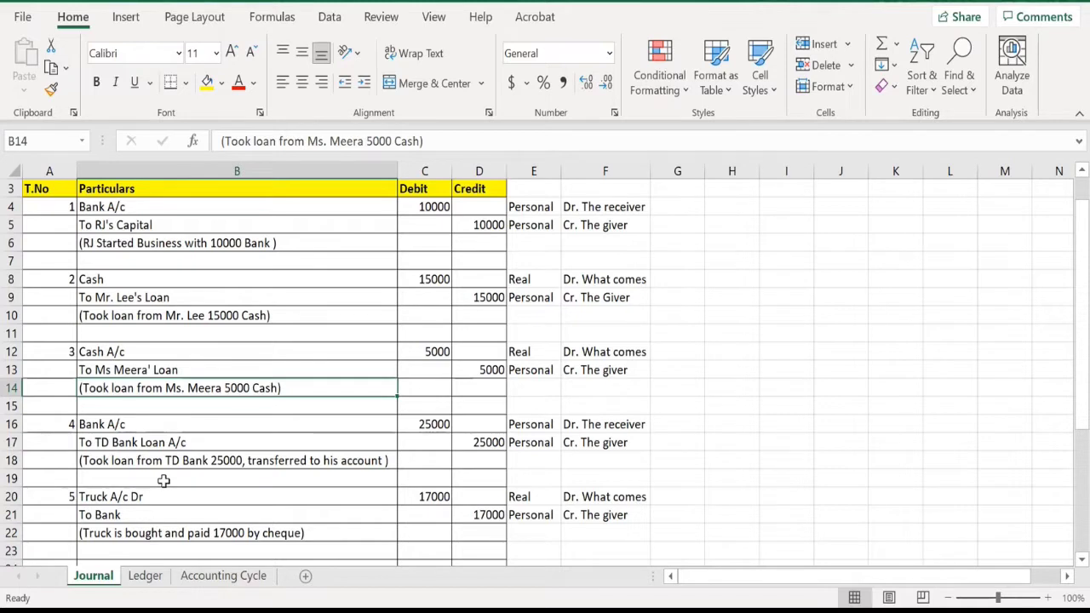
Review the five transactions on the Journal sheet and the blank account tables on the Ledger sheet.
left_click(192, 245)
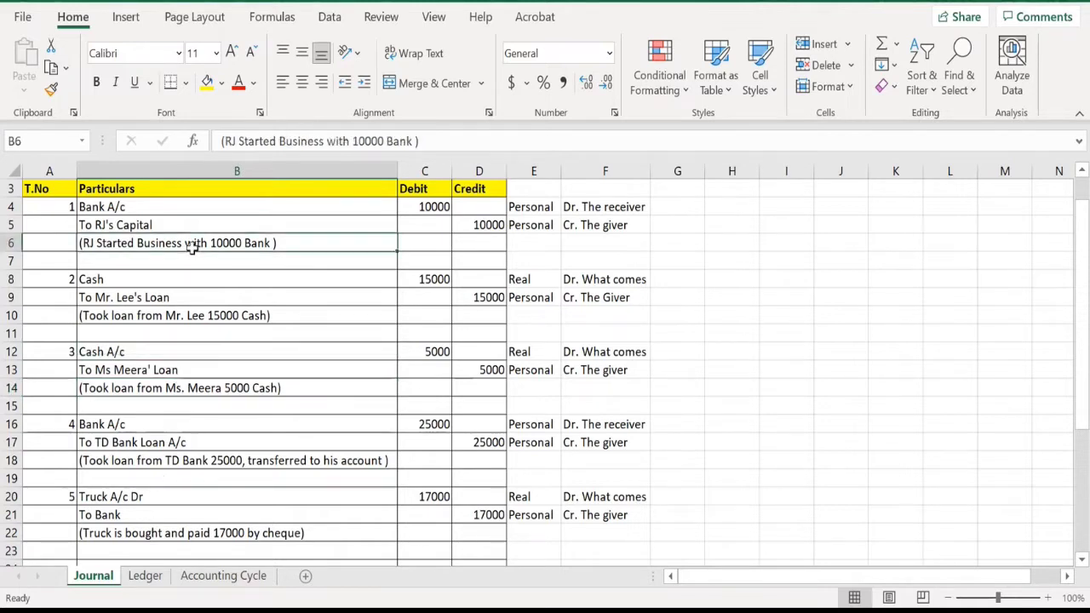
left_click(179, 314)
left_click_drag(179, 206, 452, 541)
left_click(353, 534)
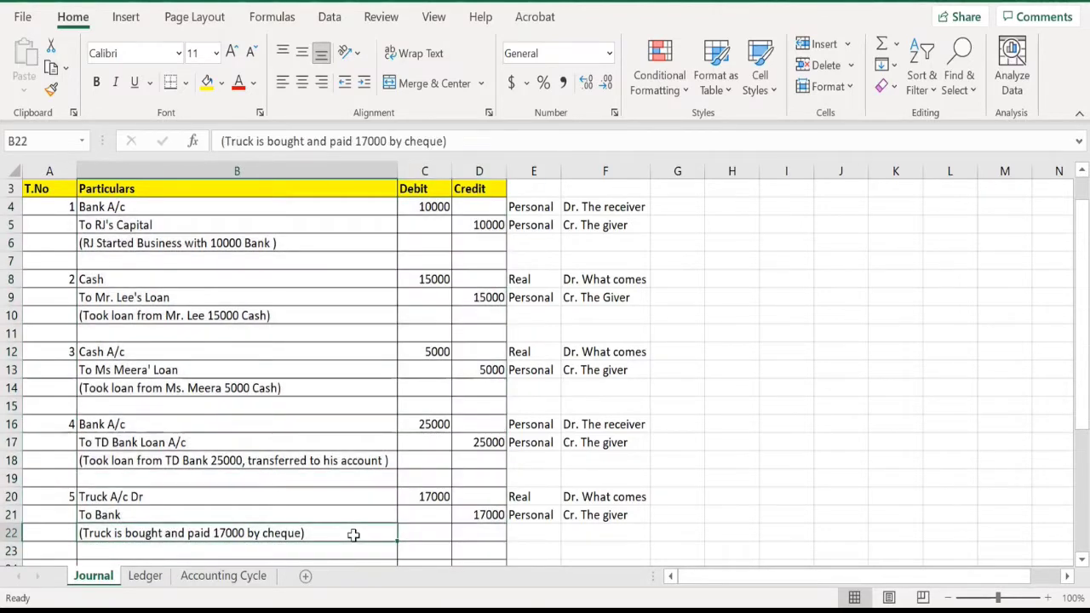
left_click(145, 576)
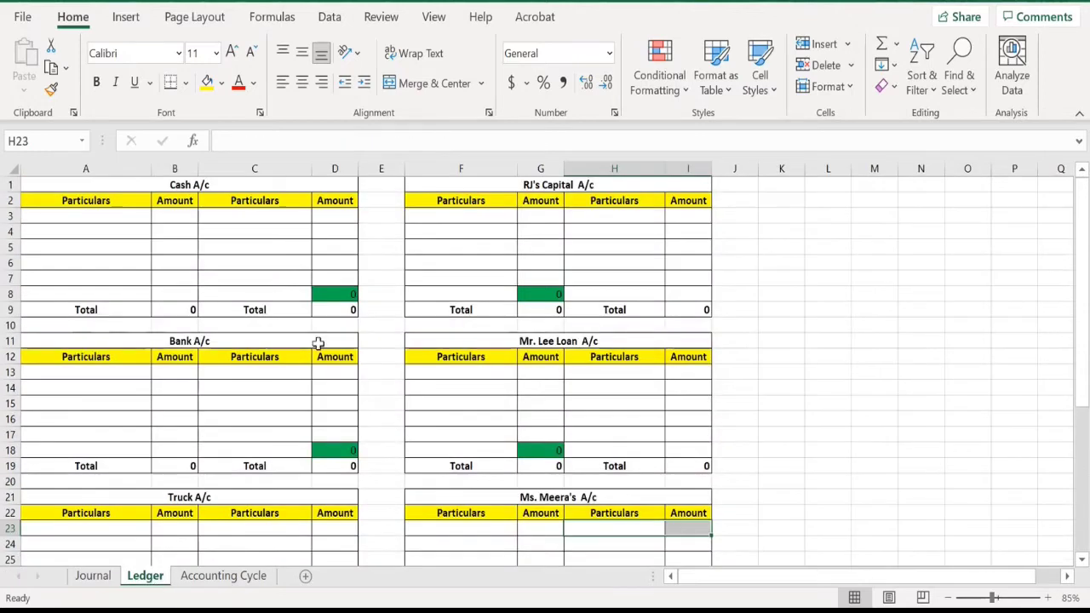
left_click_drag(166, 187, 171, 306)
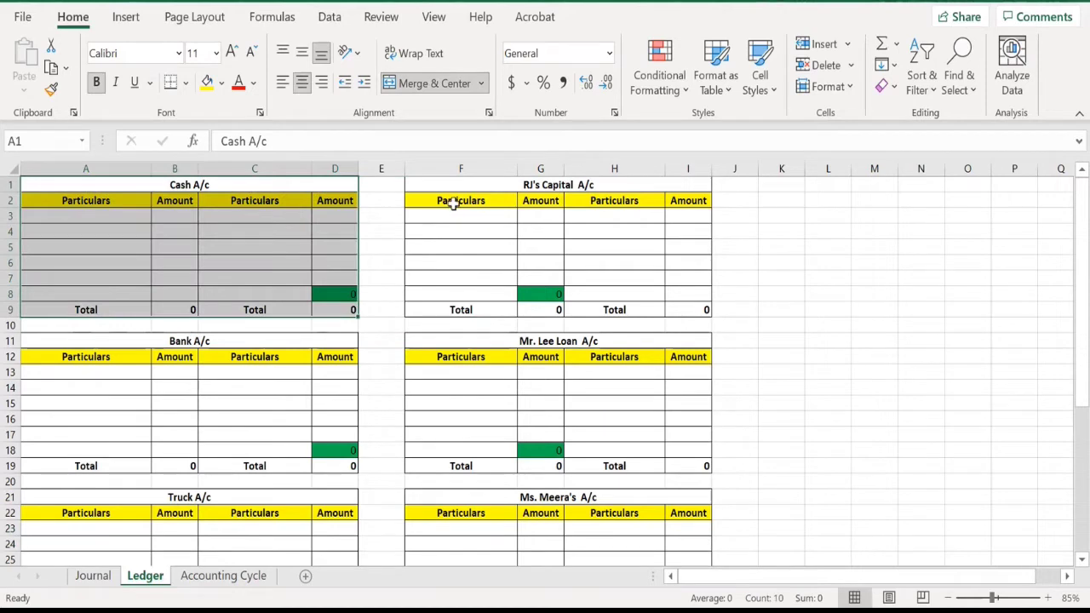
left_click_drag(462, 187, 465, 293)
left_click(418, 335)
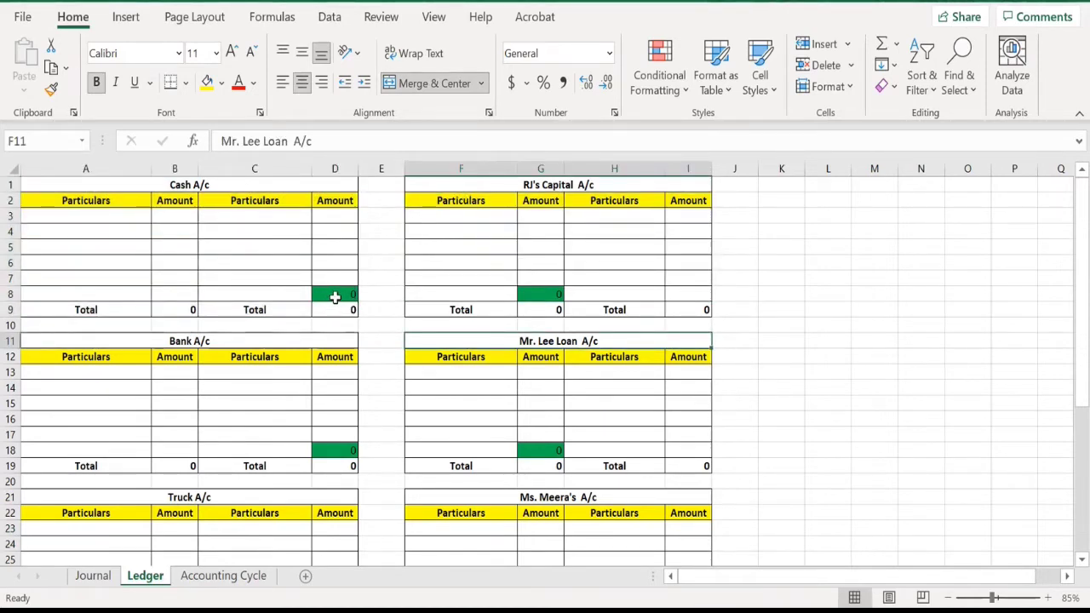
Label the Cash A/c balance row "By Balance C/f" in cell C8, beside the green balance formula.
left_click(333, 295)
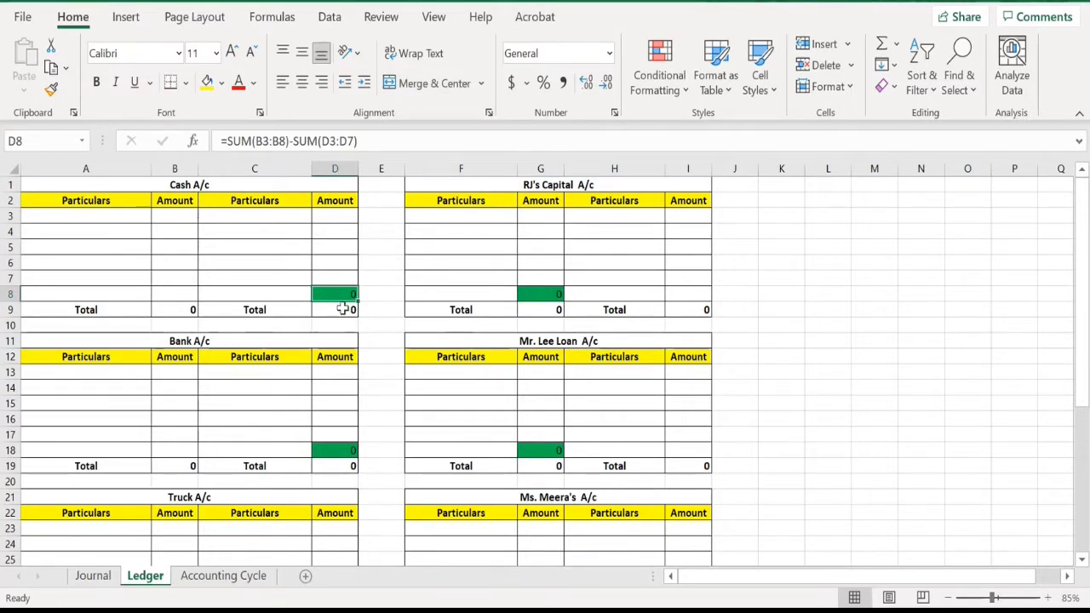
left_click(281, 296)
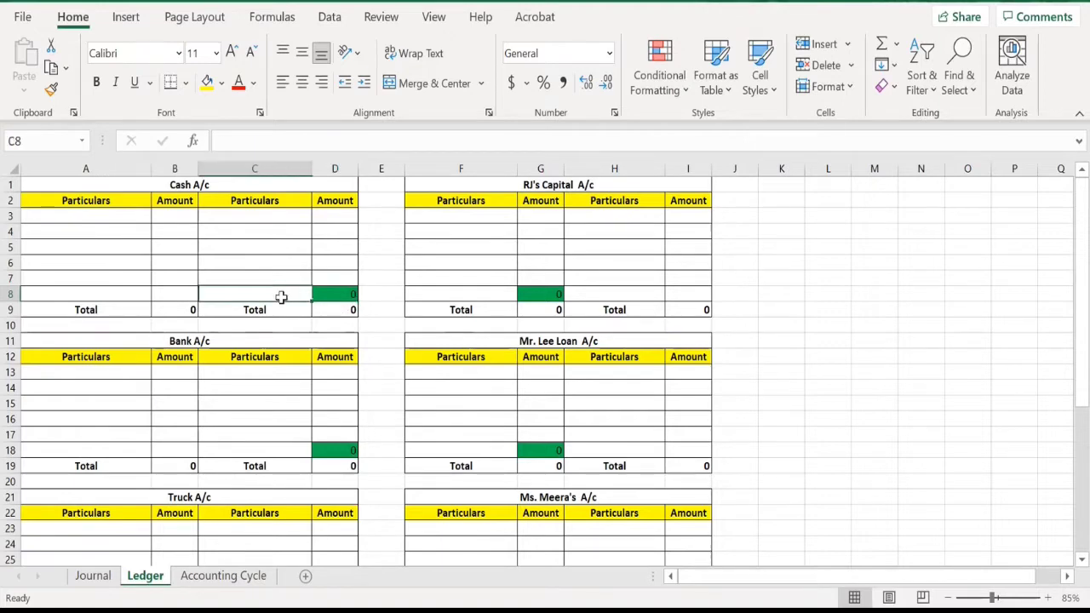
type("By ")
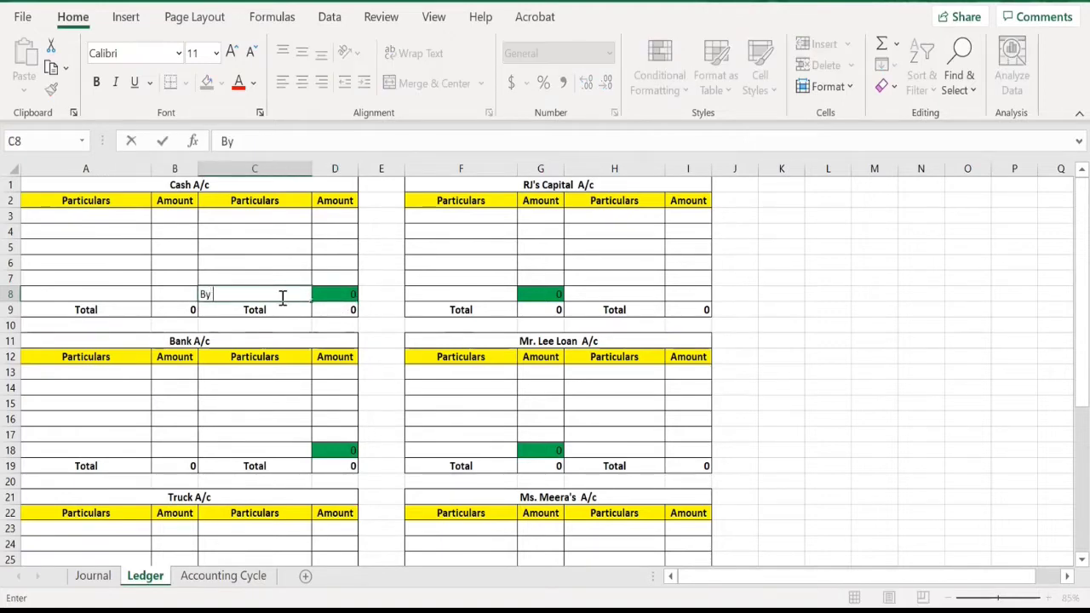
type("Balance C/f")
key("Return")
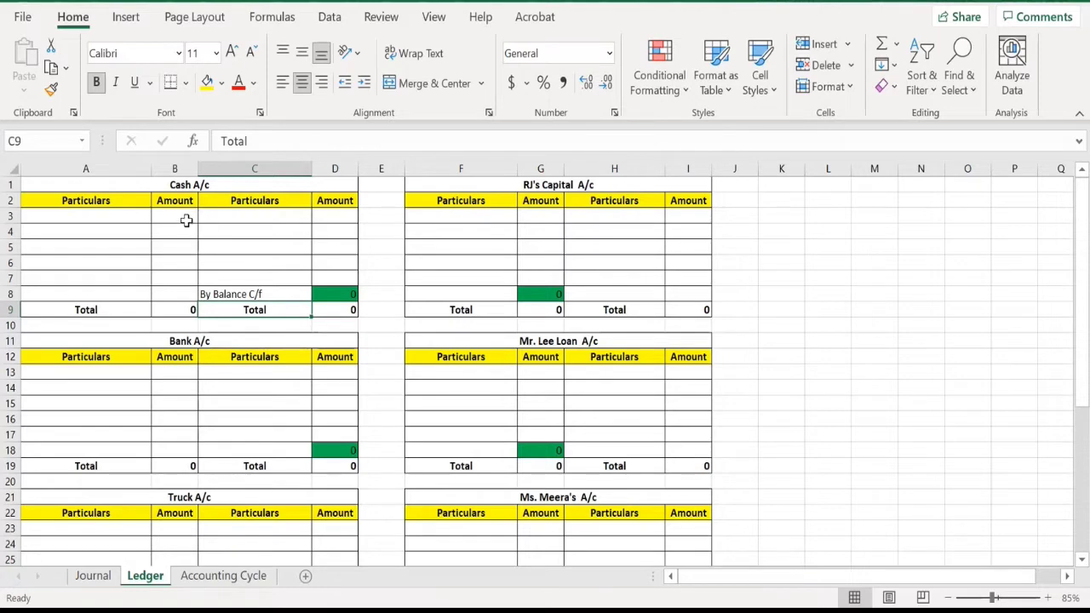
Enter trial debit amounts of 200, 300 and 100 in cells B3 to B5 of the Cash A/c.
left_click(330, 294)
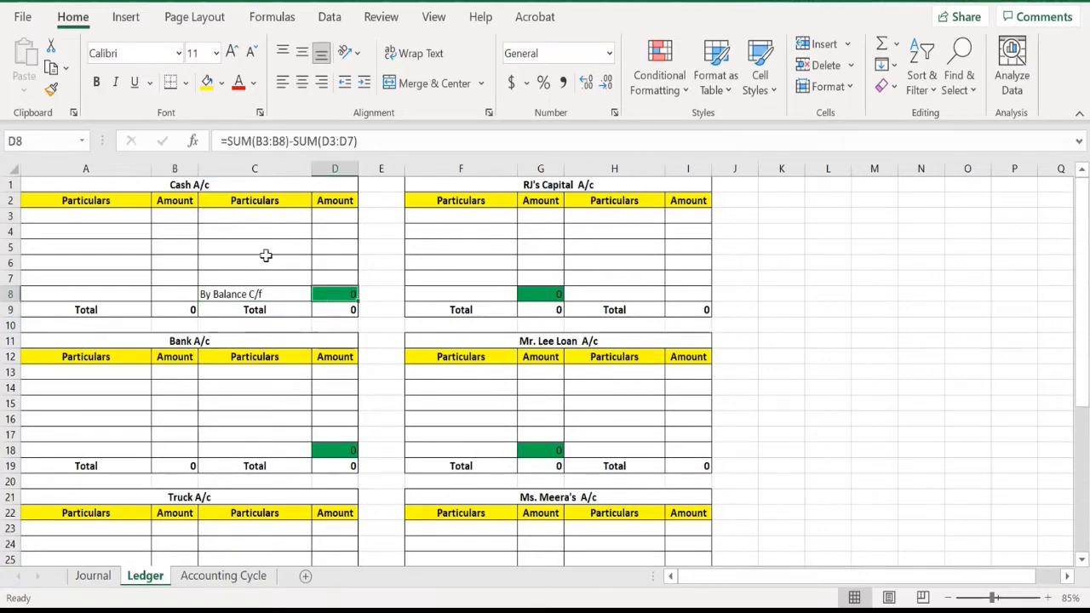
left_click(182, 218)
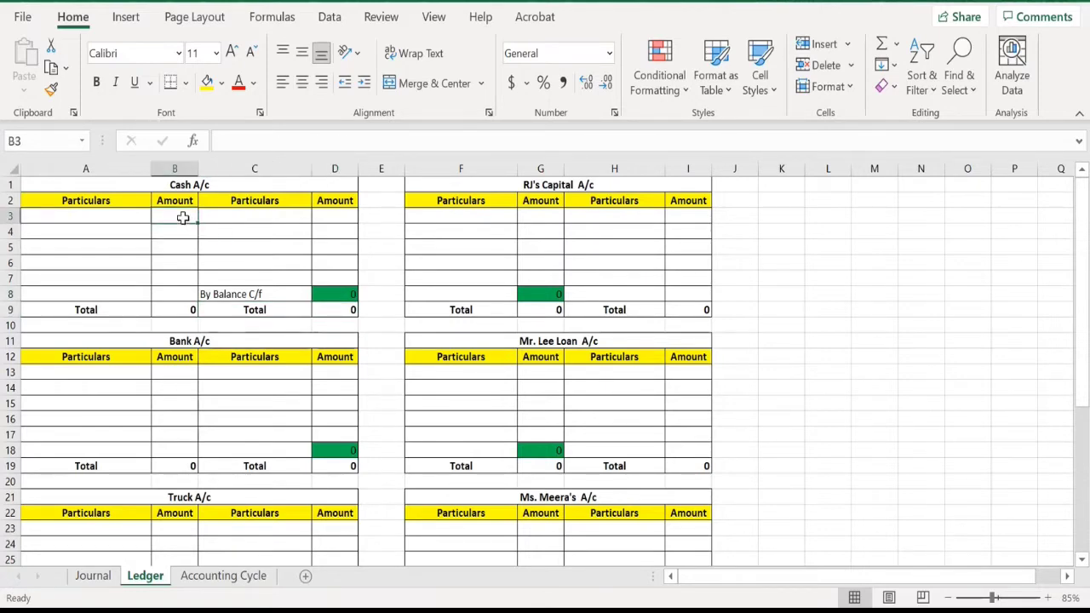
type("200")
key("Return")
type("300")
key("Return")
type("100")
key("Return")
Enter a trial credit amount of 100 in cell D3 of the Cash A/c.
key("Up")
key("Up")
key("Up")
key("Right")
key("Right")
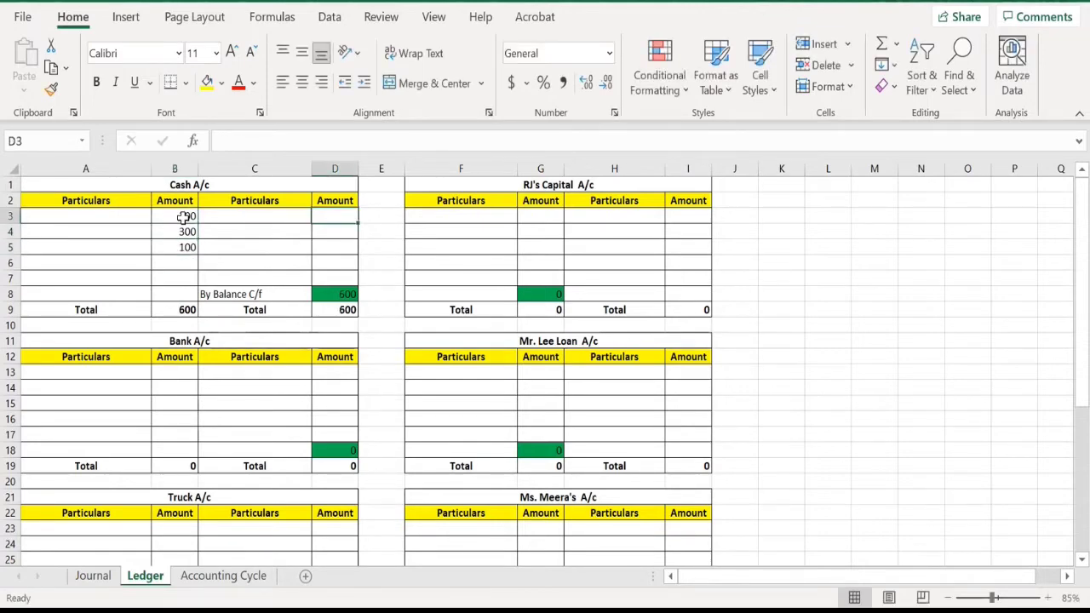
type("100")
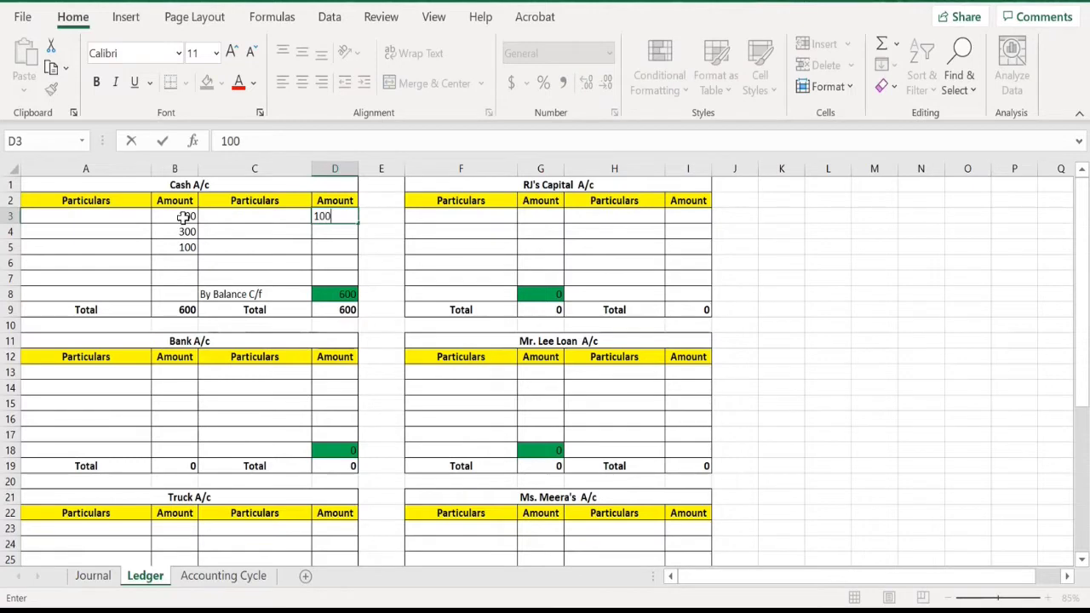
key("Return")
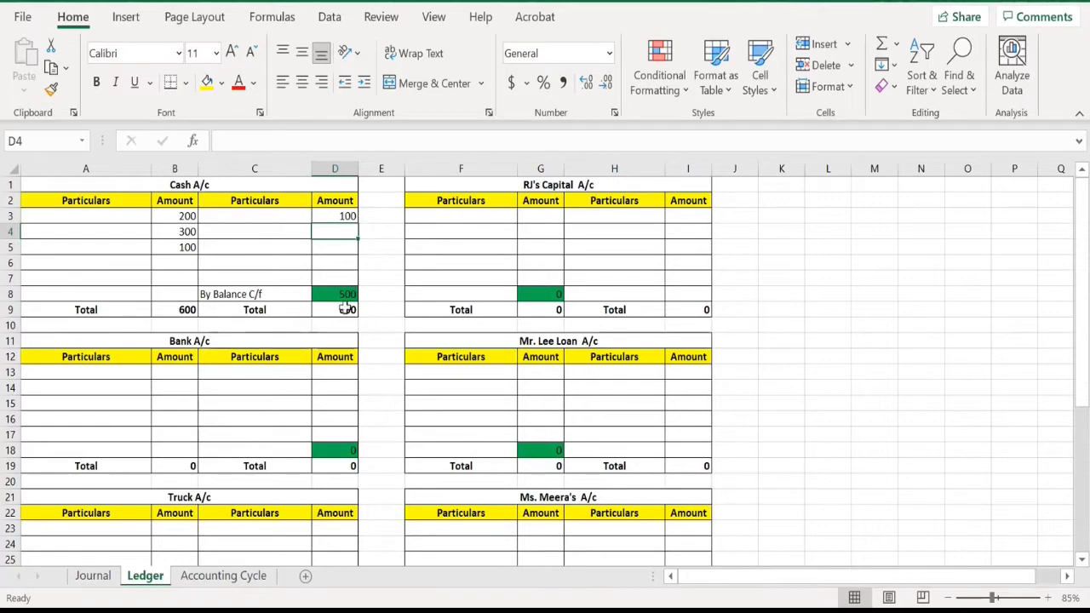
Set the trial credit amount in cell D3 to 250 and check the Cash A/c balance formula.
left_click(345, 218)
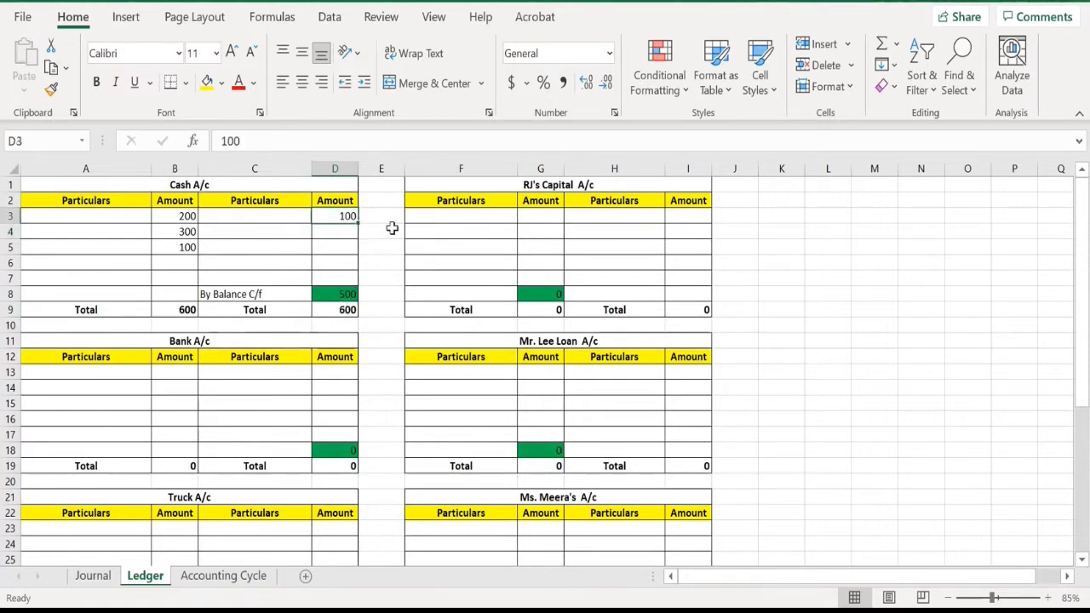
type("250")
key("Return")
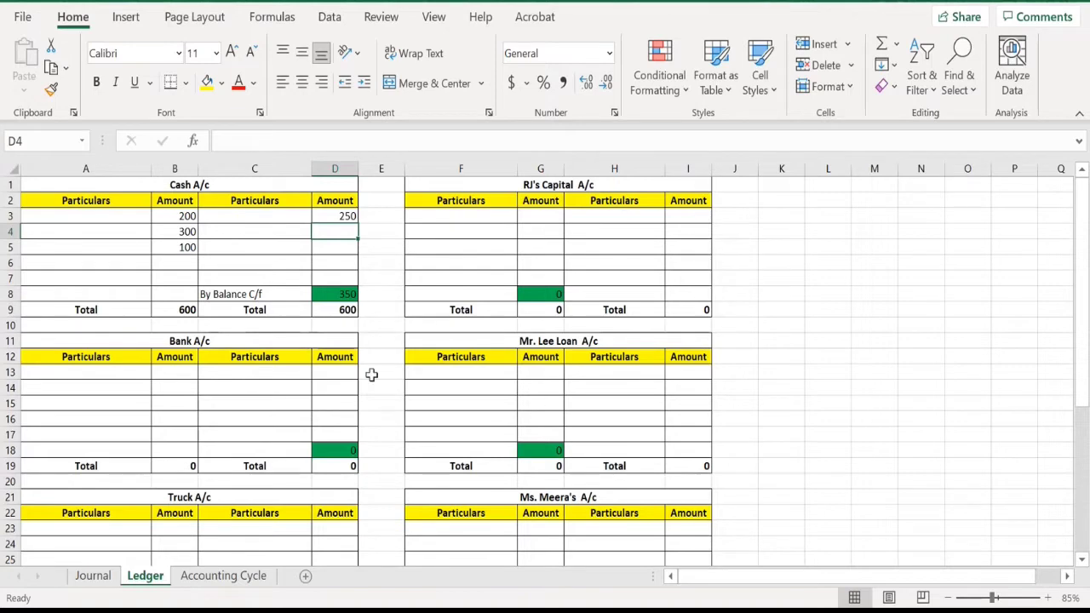
left_click(348, 297)
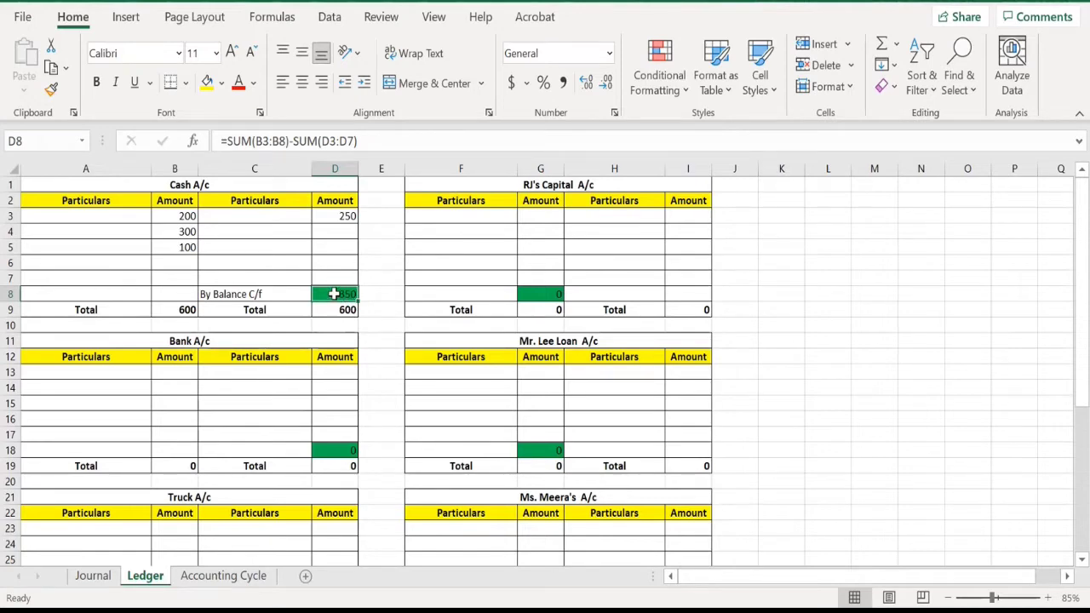
left_click(271, 294)
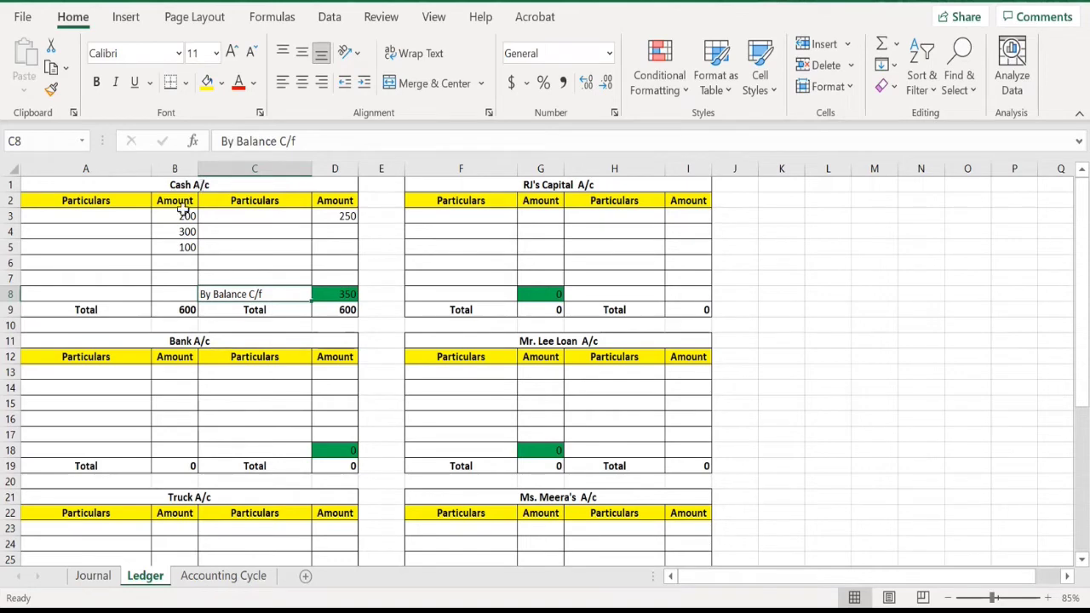
Clear the trial debit and credit amounts from the Cash A/c.
left_click_drag(183, 216, 177, 258)
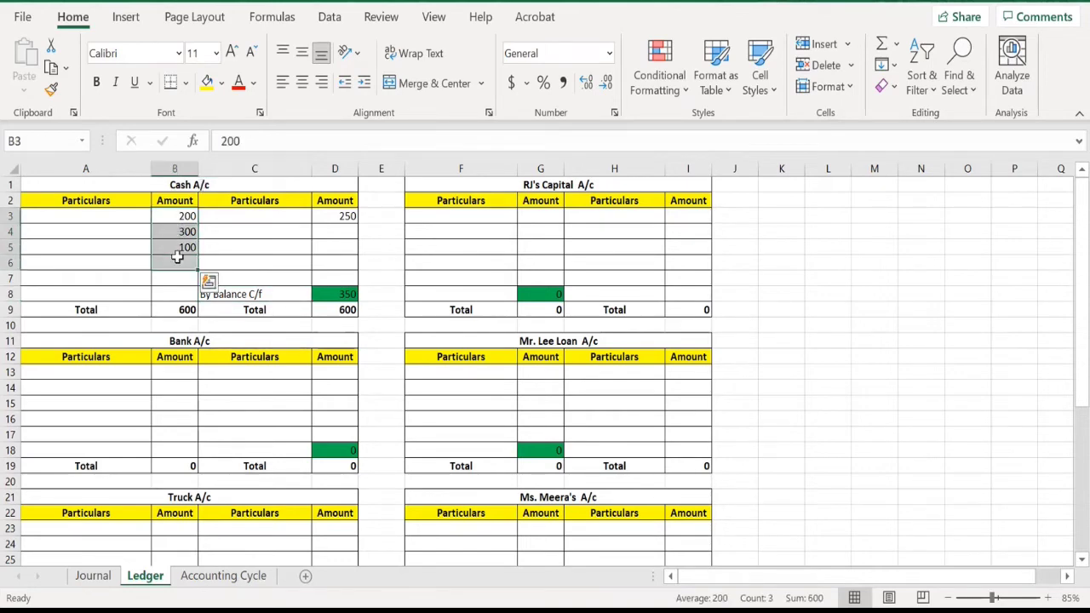
key("Delete")
left_click(337, 219)
key("Delete")
left_click(347, 298)
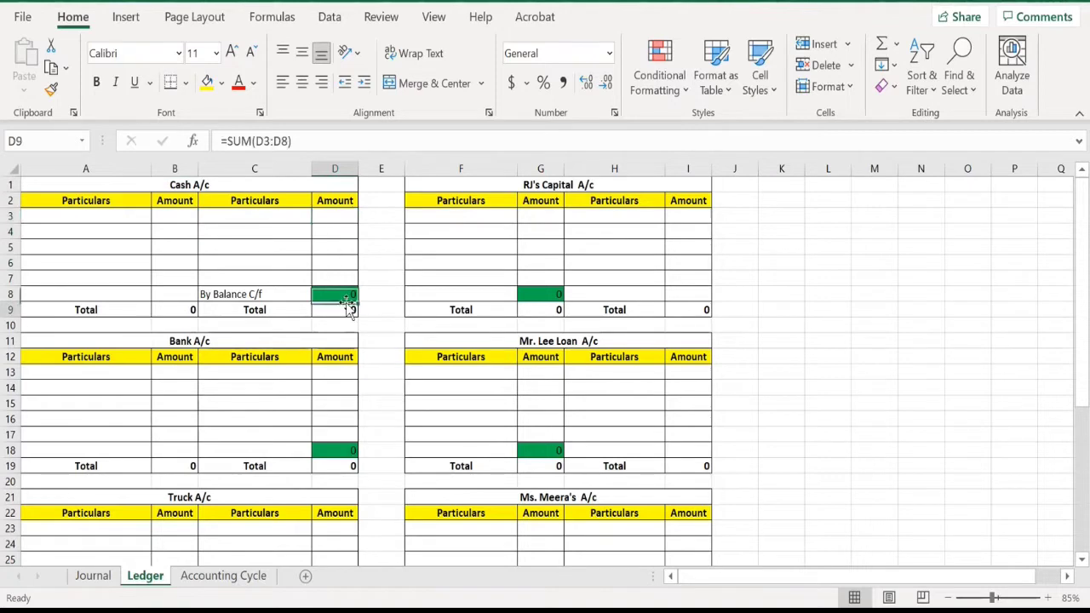
Inspect the Bank A/c balance formula in cell D18 and the debit and credit ranges it uses.
left_click(240, 386)
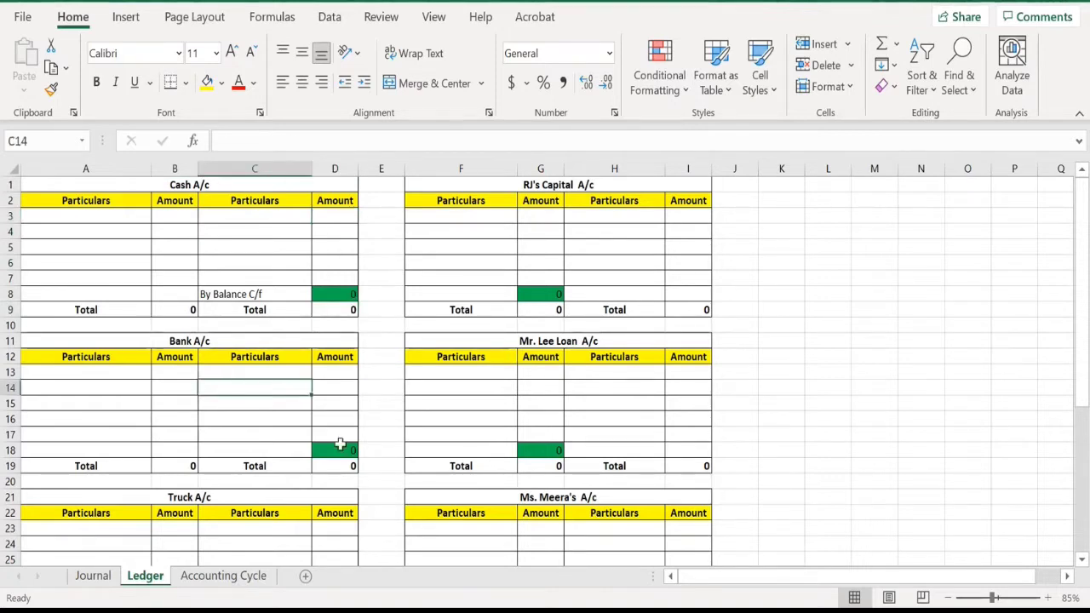
left_click(343, 450)
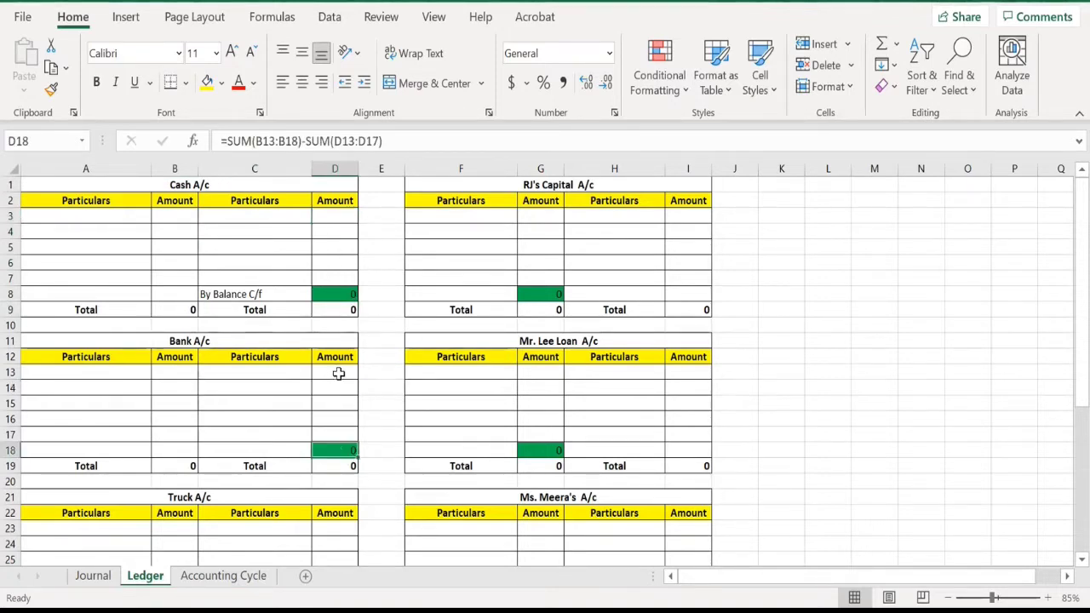
left_click_drag(337, 373, 338, 435)
left_click_drag(179, 373, 177, 439)
scroll(221, 431, "down", 2)
Post the bank debit of 10000 from the first journal entry to cell B13 of the Bank A/c on the Ledger sheet.
left_click(93, 577)
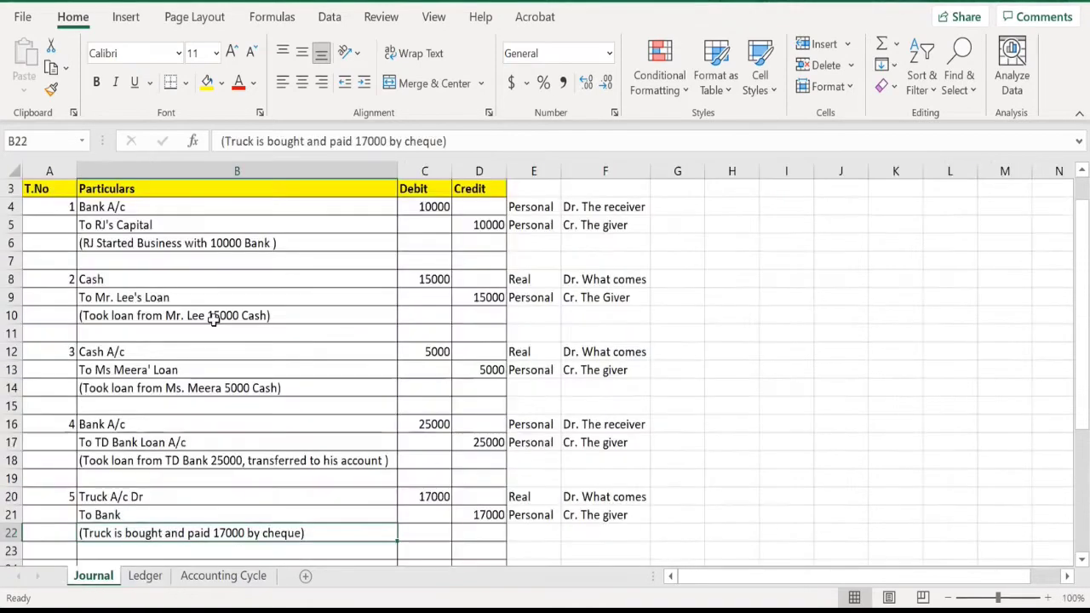
scroll(219, 308, "up", 1)
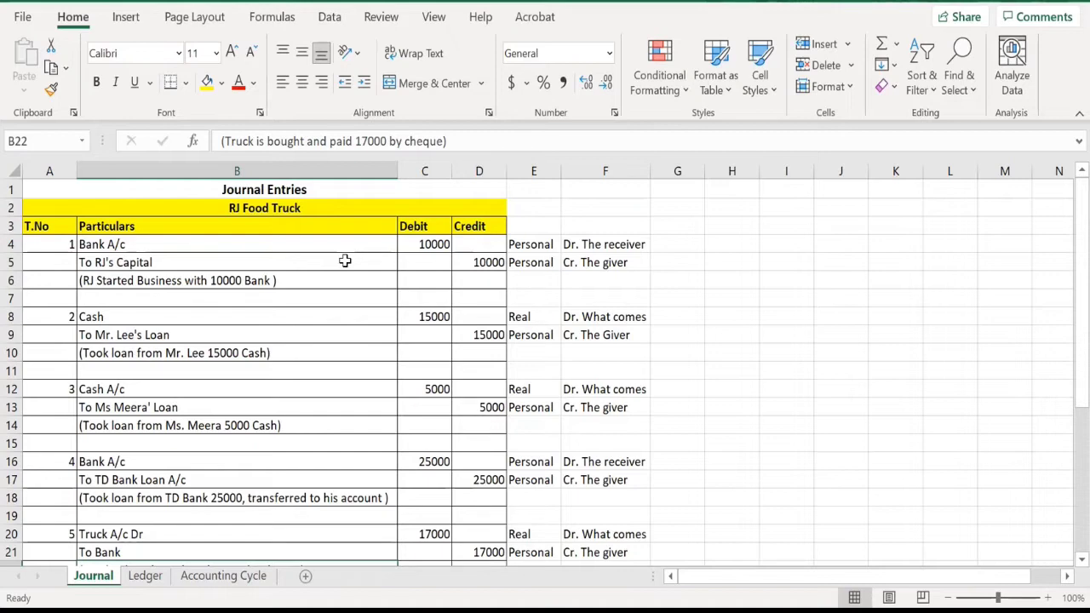
left_click(302, 249)
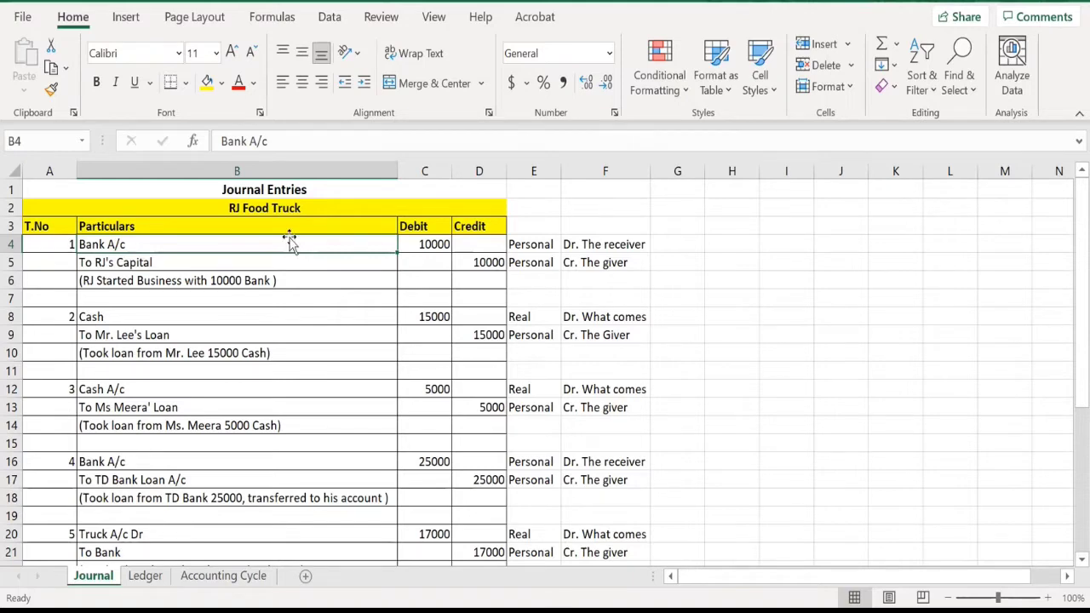
left_click(431, 245)
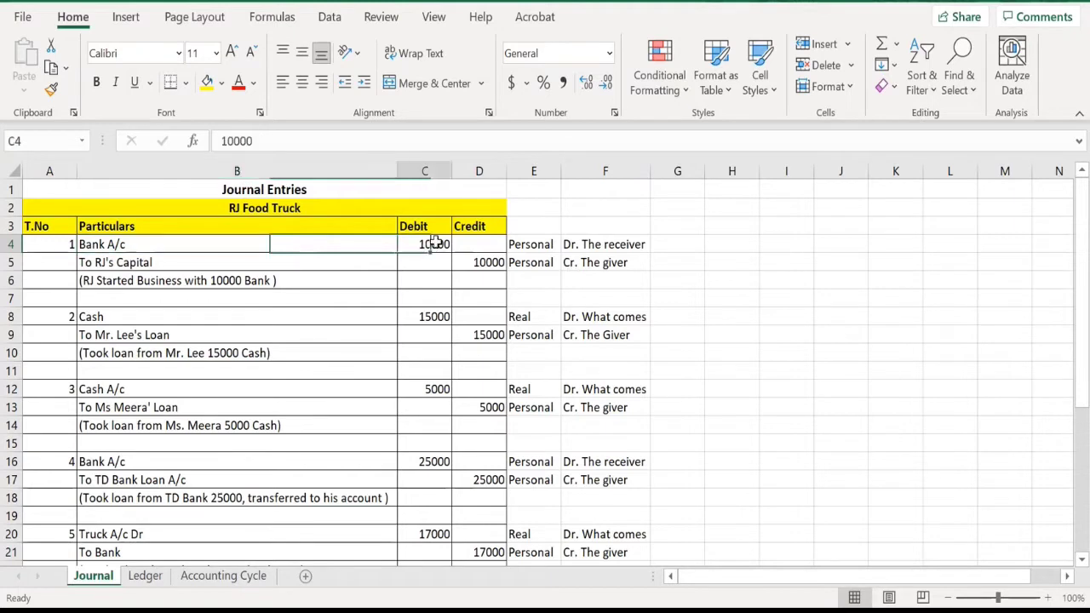
left_click(487, 263)
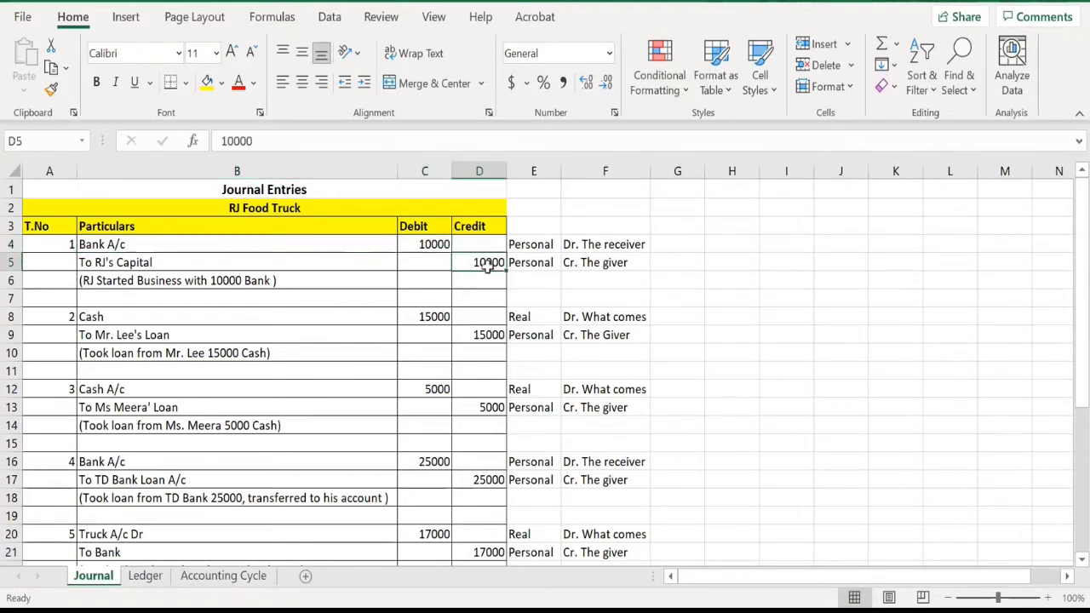
left_click(431, 245)
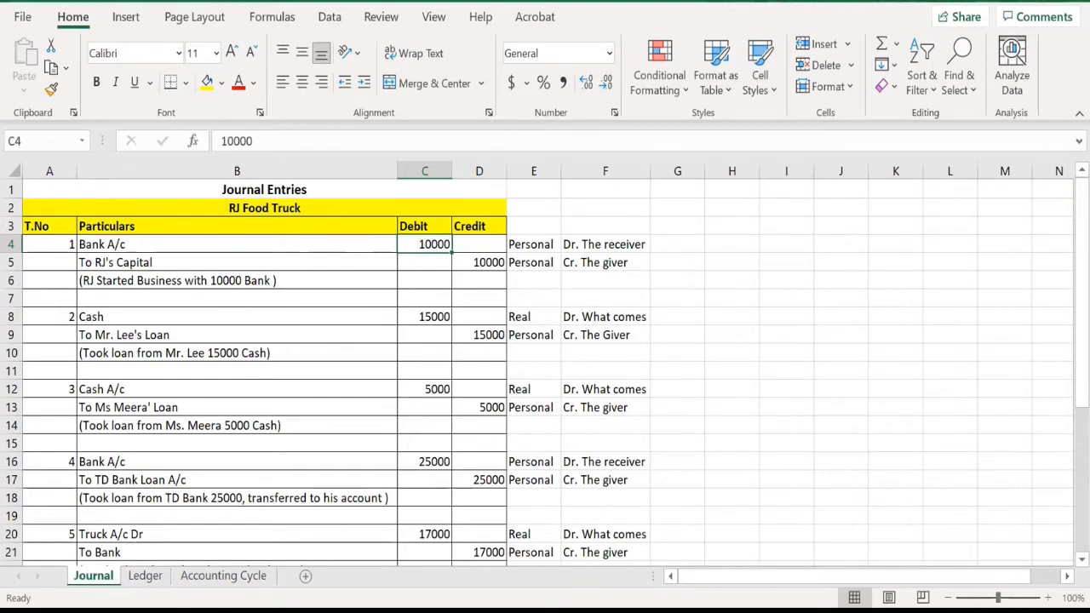
left_click(145, 575)
left_click(250, 403)
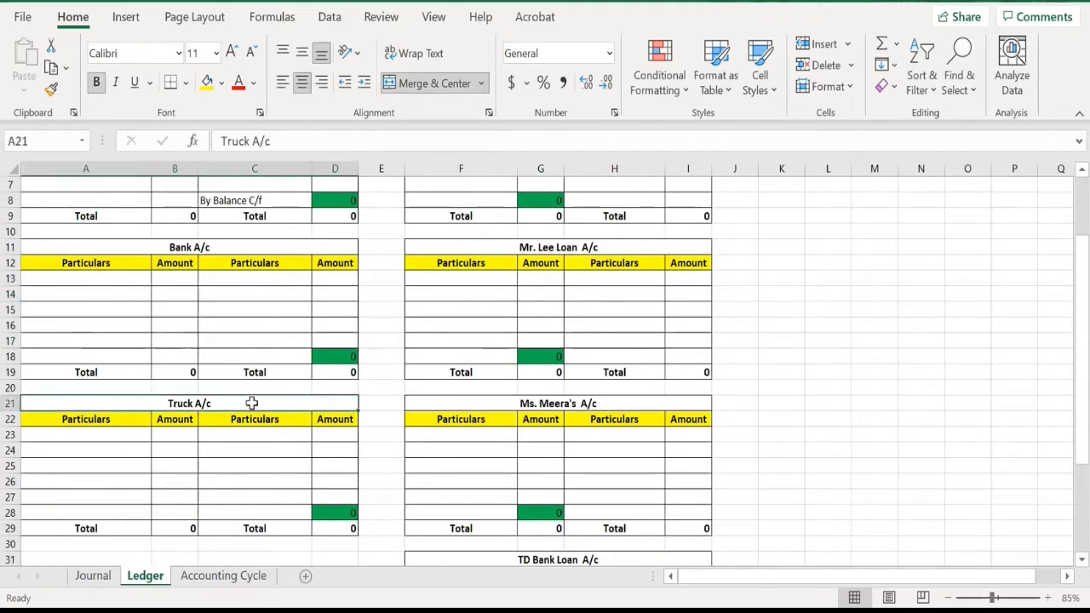
left_click(176, 278)
type("10000")
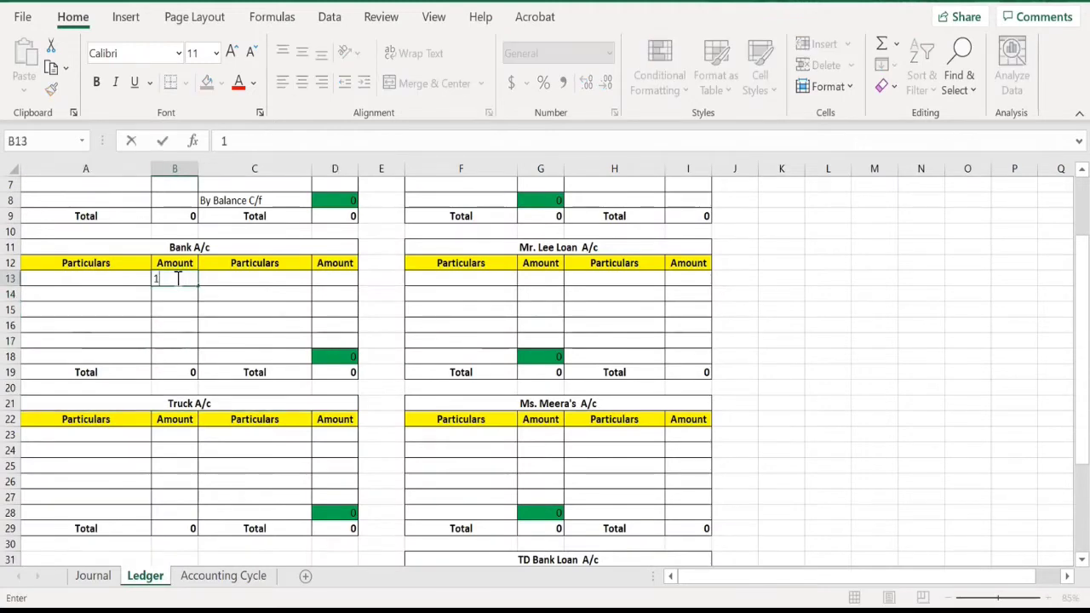
key("Return")
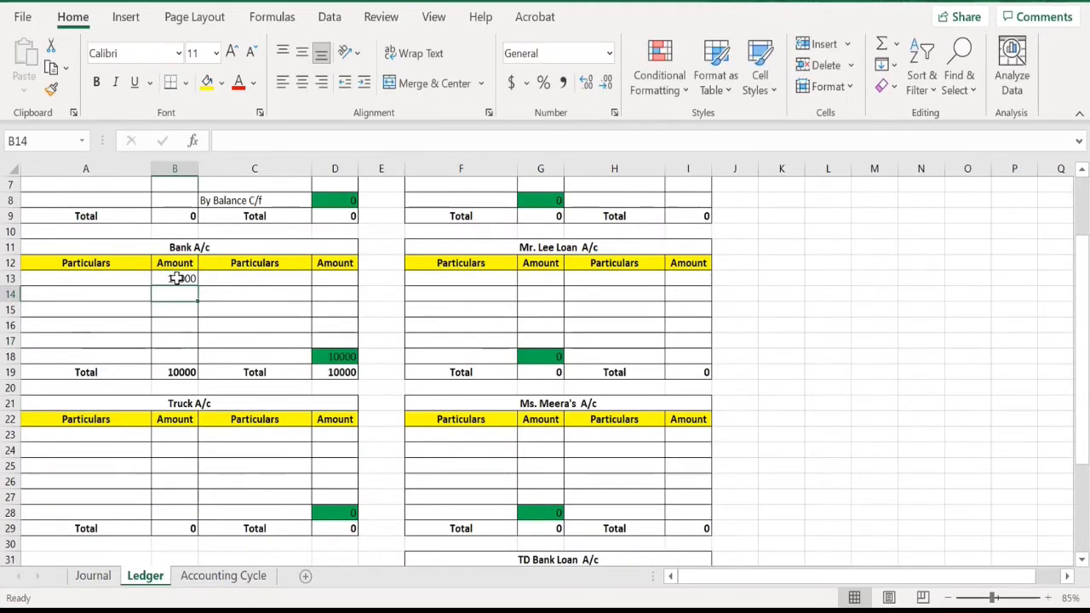
Post the capital credit of 10000 from the first journal entry to cell I3 of the RJ's Capital A/c on the Ledger sheet.
left_click(106, 581)
left_click(271, 264)
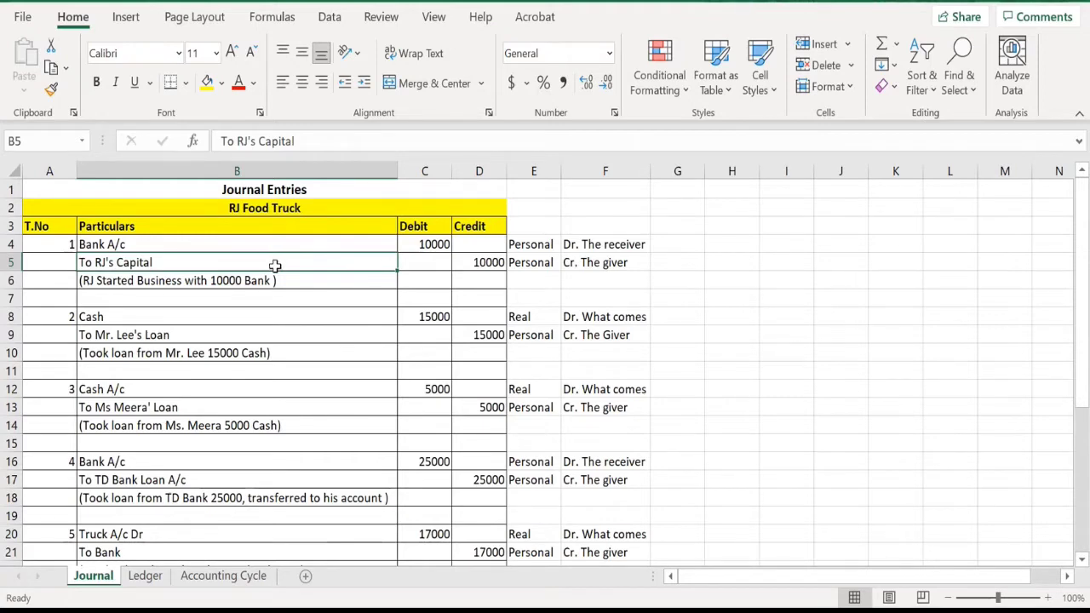
left_click(497, 265)
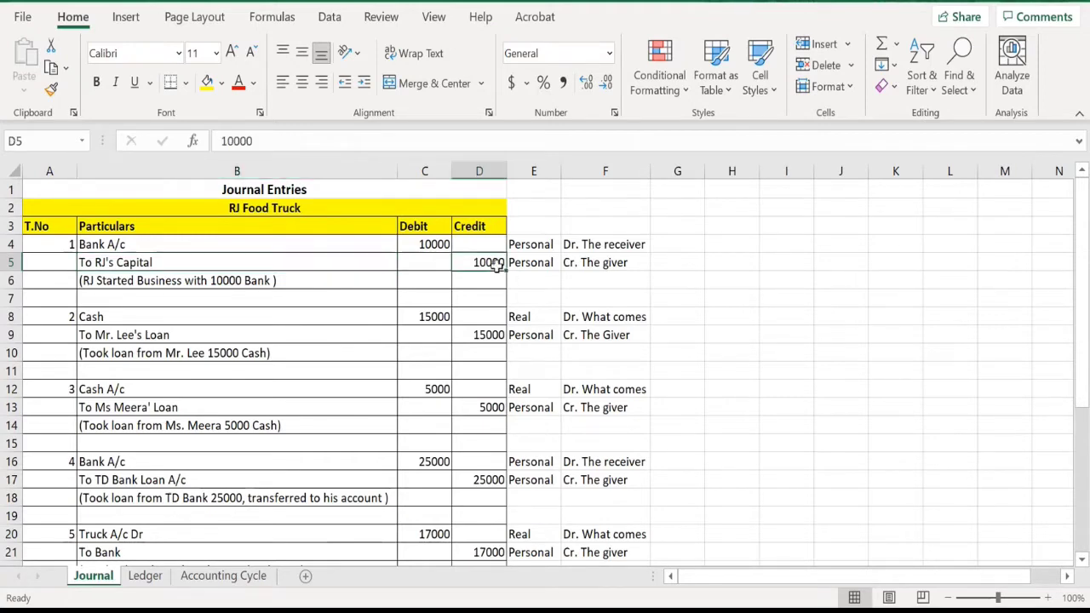
left_click(145, 576)
scroll(470, 337, "up", 2)
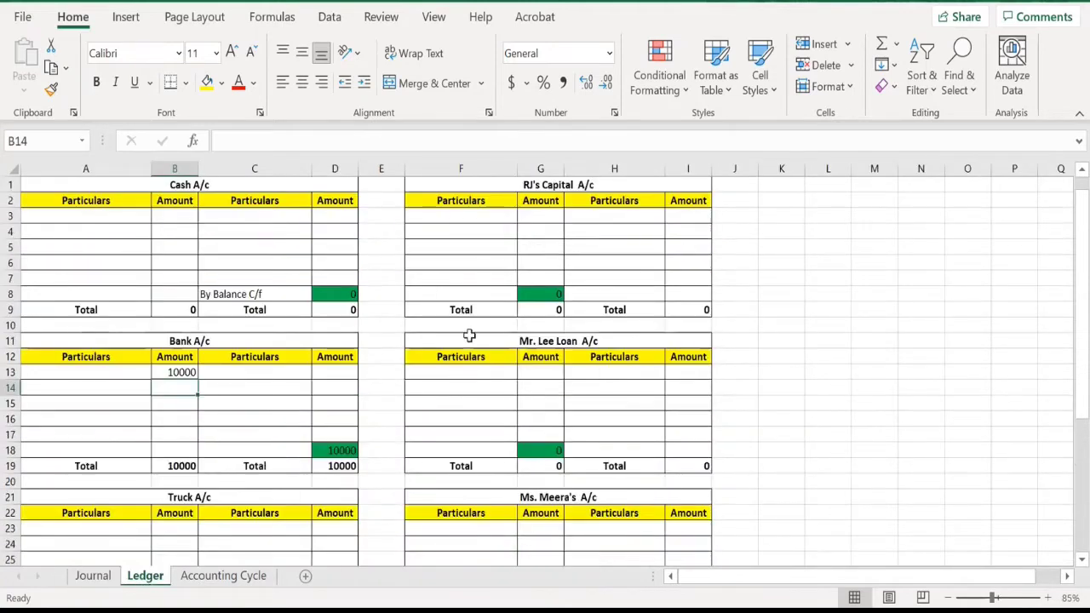
left_click(573, 189)
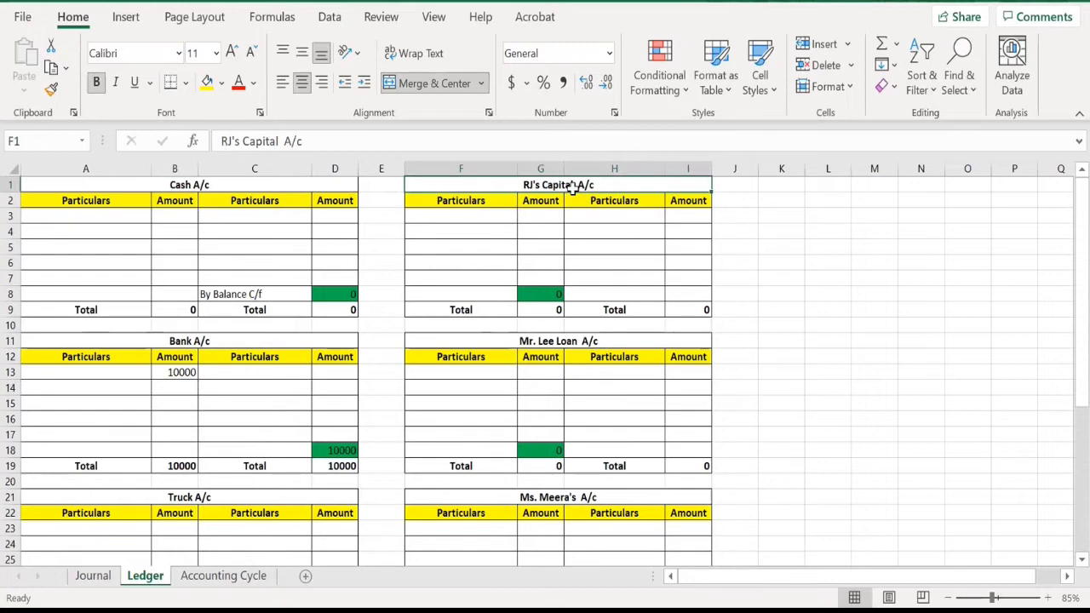
left_click(696, 219)
type("10")
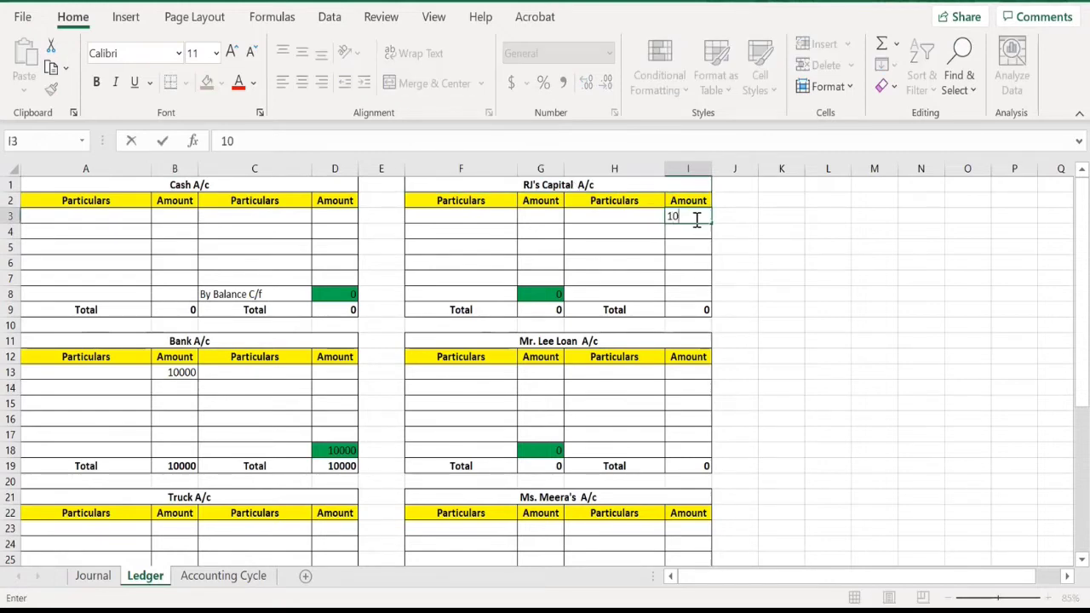
type("000")
key("Return")
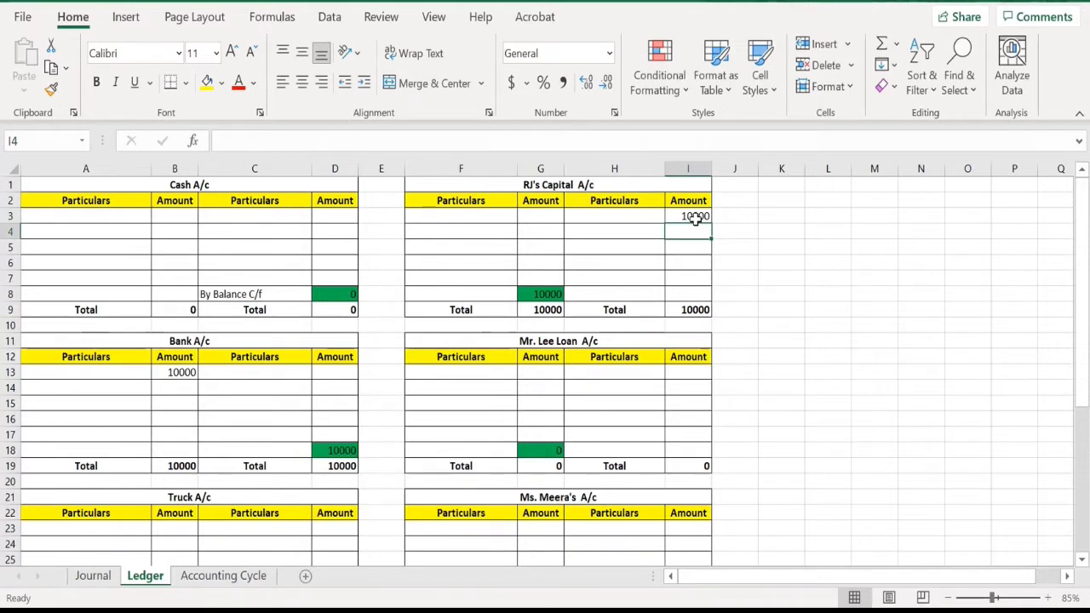
Review the first entry's posted amounts in the Bank A/c and RJ's Capital A/c and the particulars cells beside them.
left_click(626, 260)
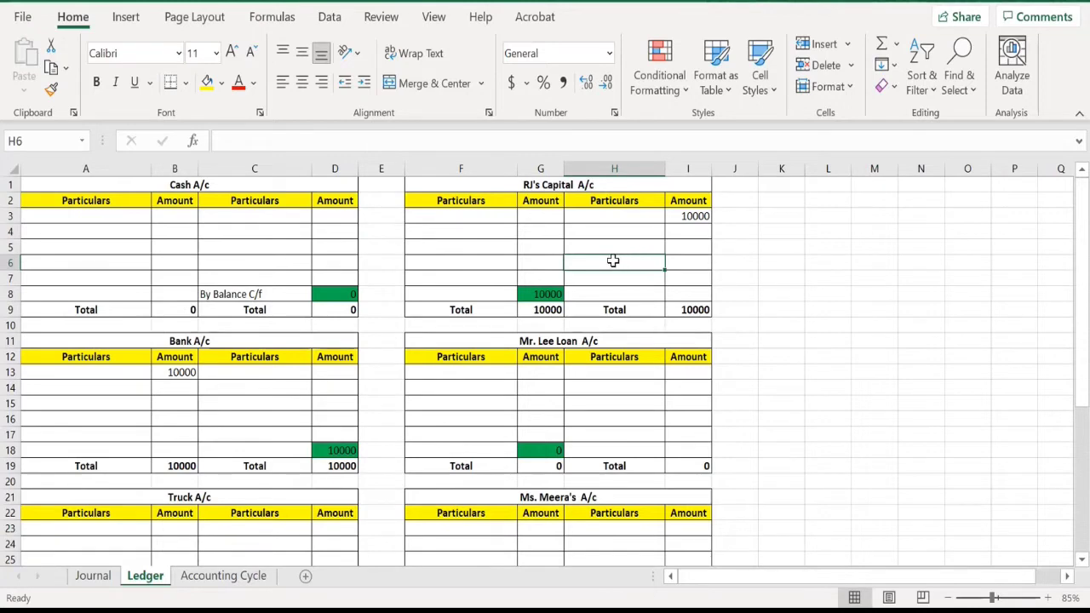
left_click(188, 344)
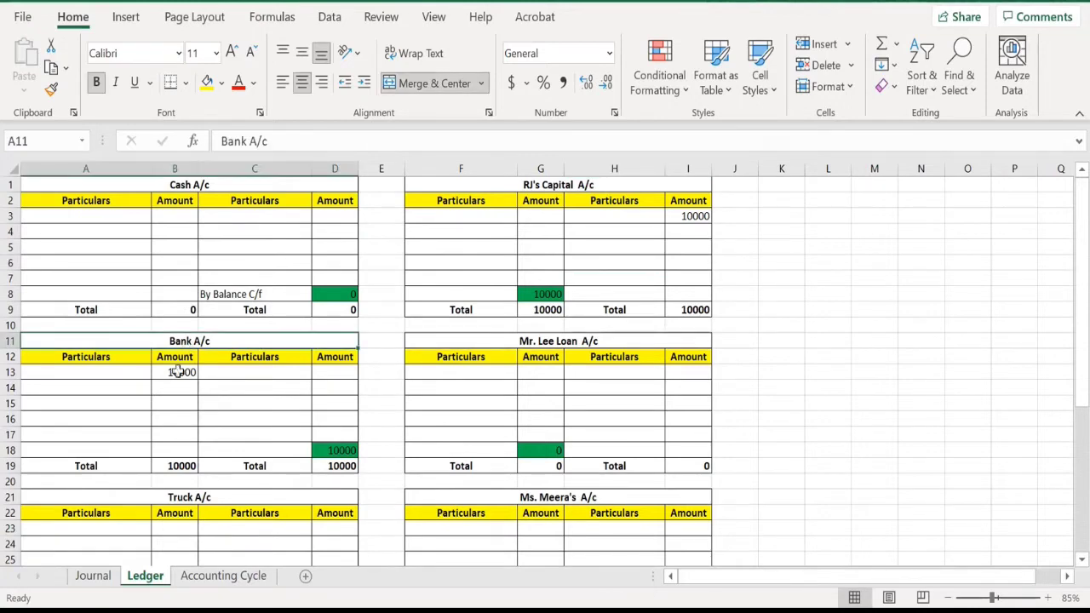
left_click(174, 374)
left_click(122, 375)
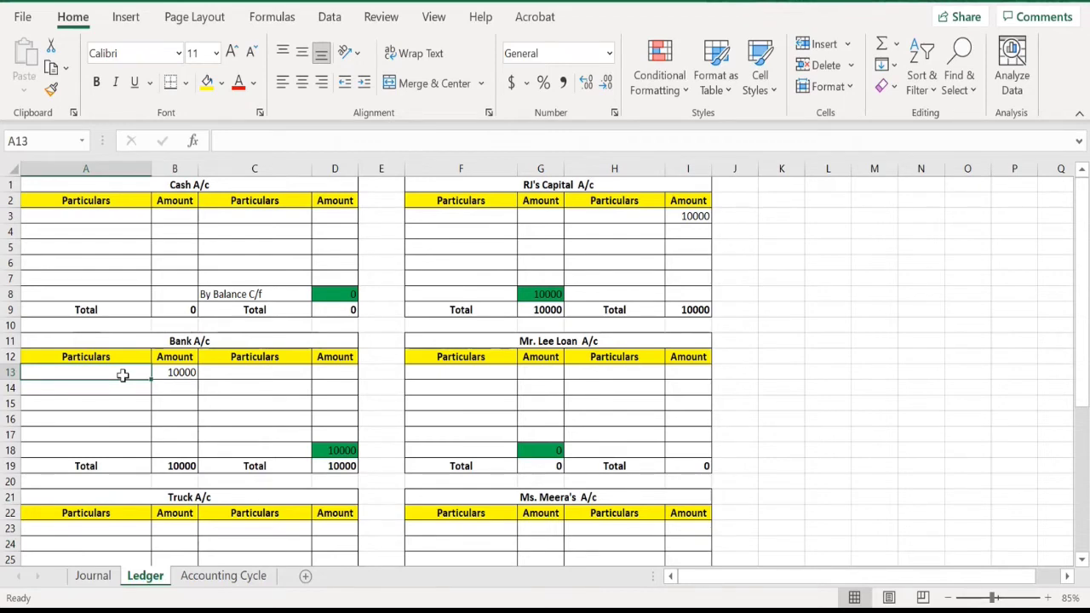
left_click(165, 372)
left_click(137, 376)
left_click(693, 214)
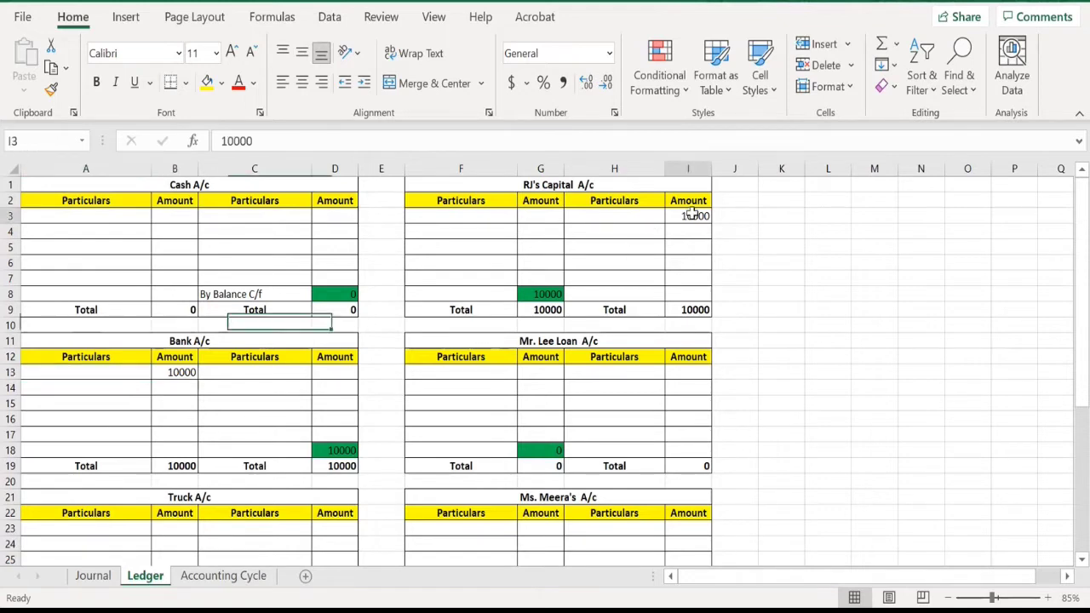
left_click(640, 218)
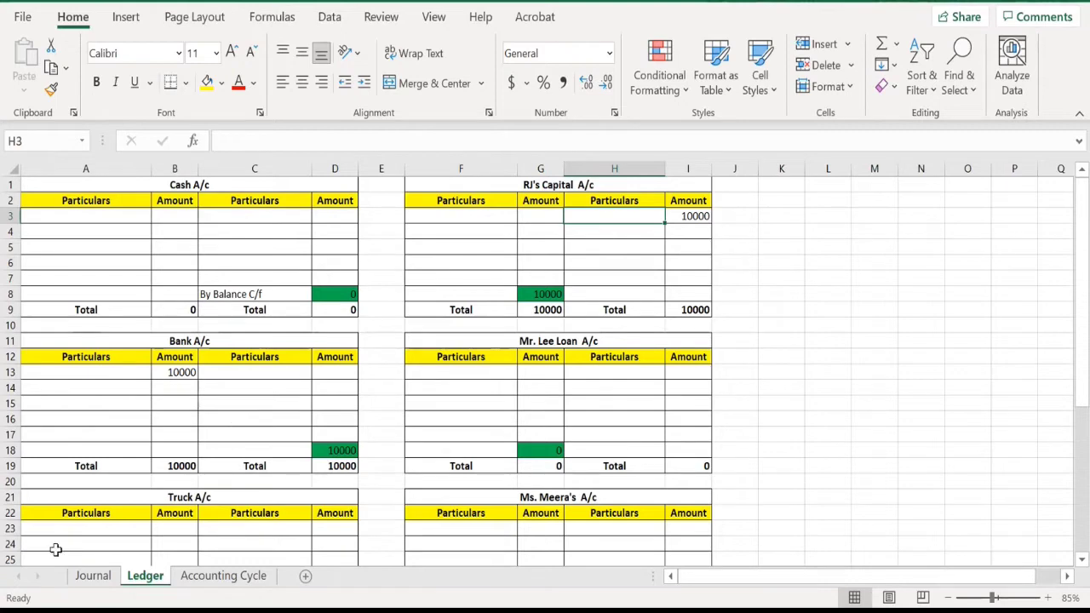
Check the first journal entry's accounts and enter "To Rj's Capital A/c" as the debit particulars in cell A13 of the Bank A/c.
left_click(93, 576)
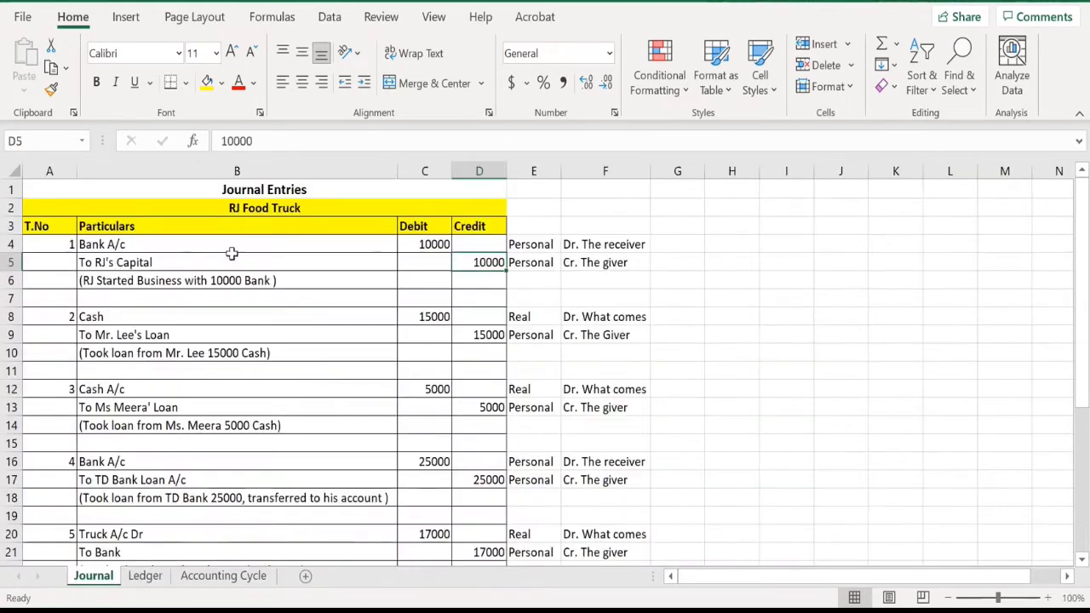
left_click(234, 246)
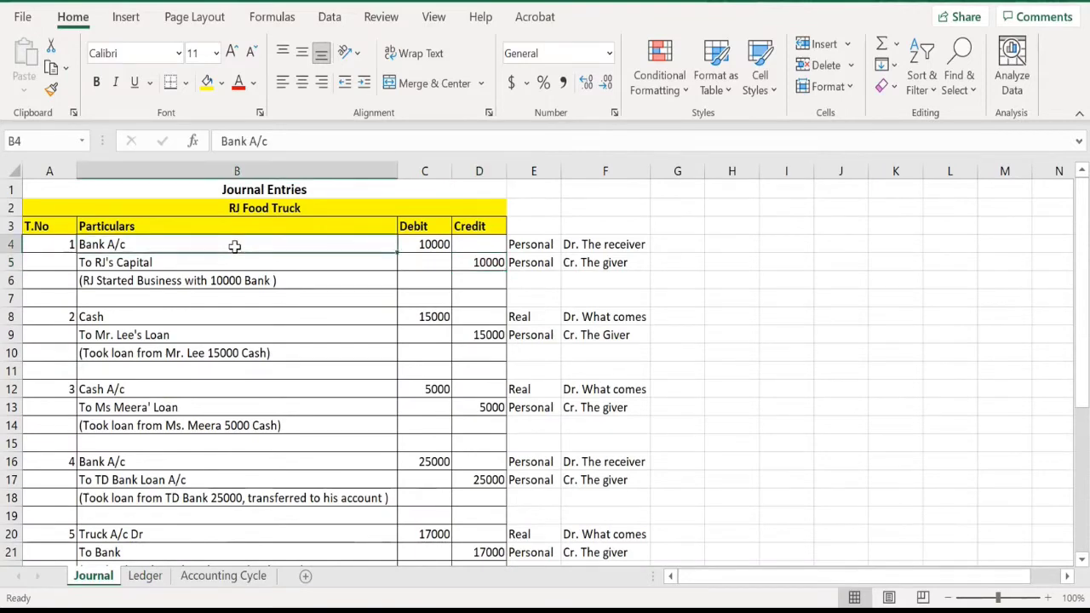
left_click(236, 266)
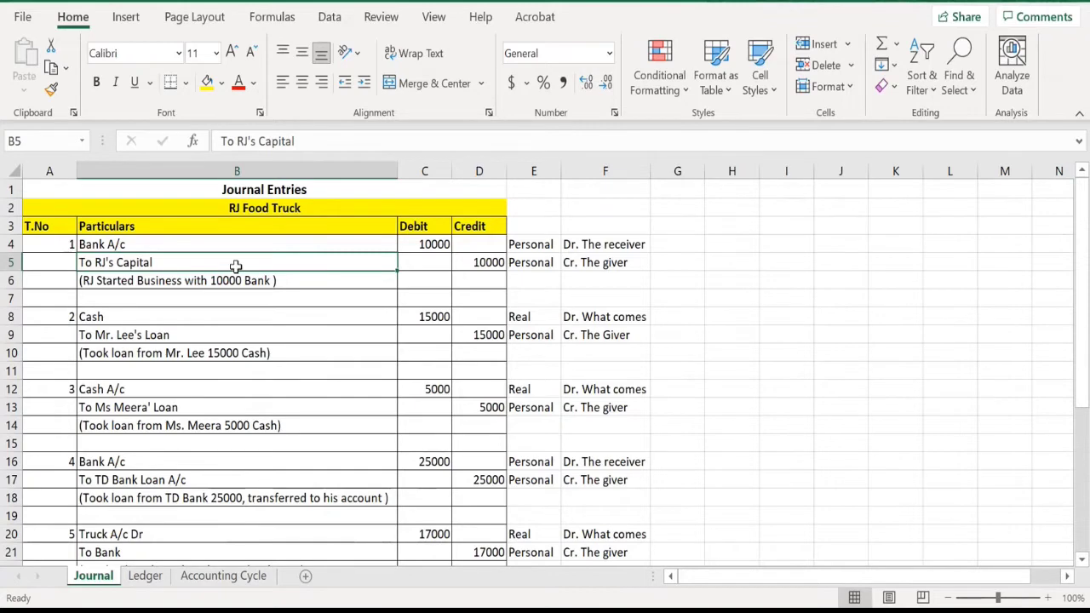
left_click(226, 246)
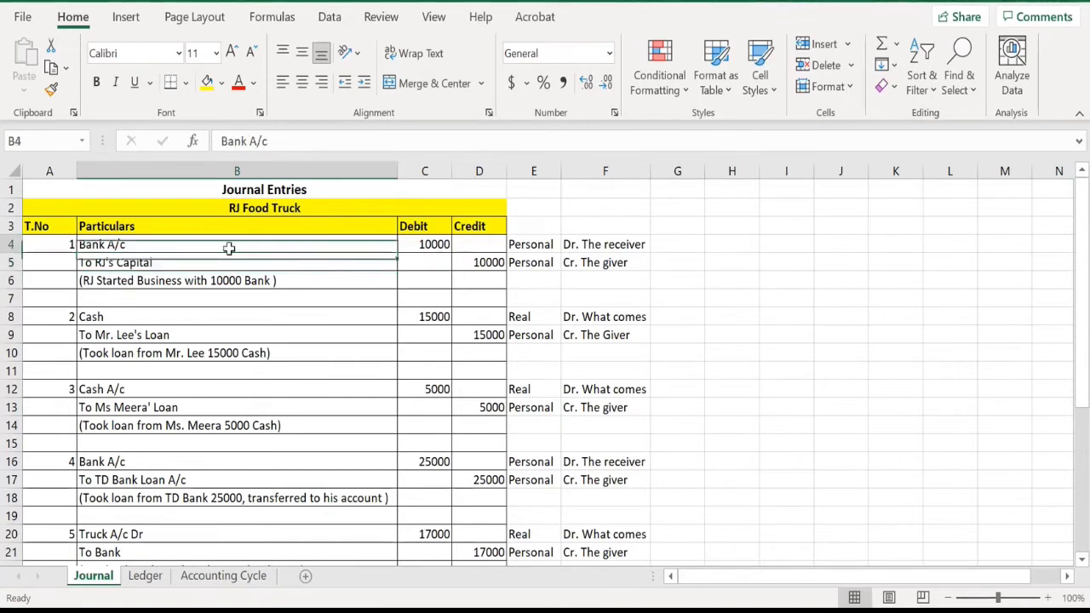
left_click(145, 585)
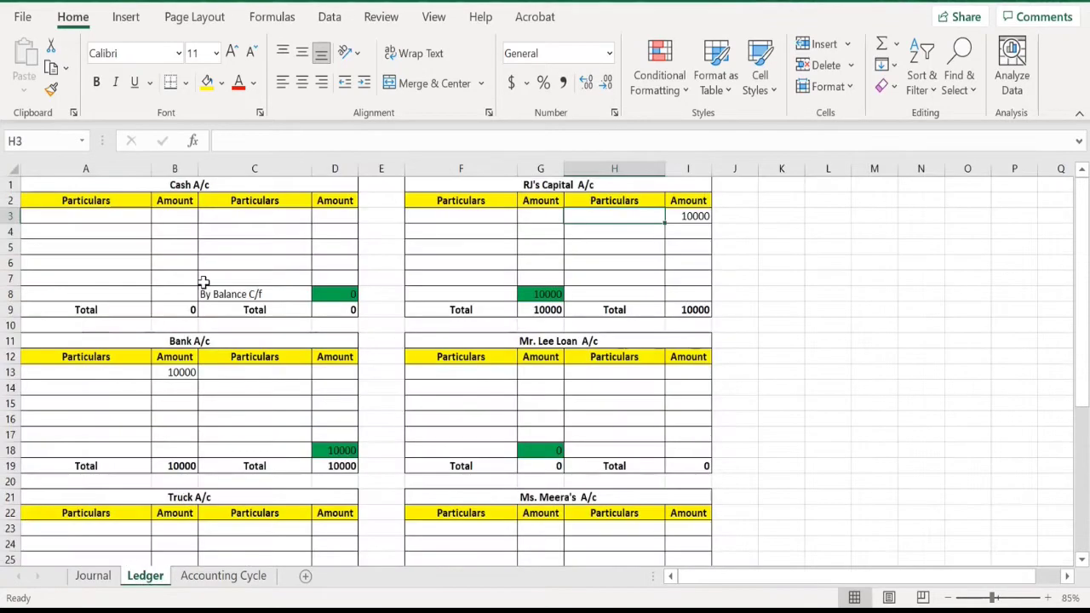
left_click(111, 374)
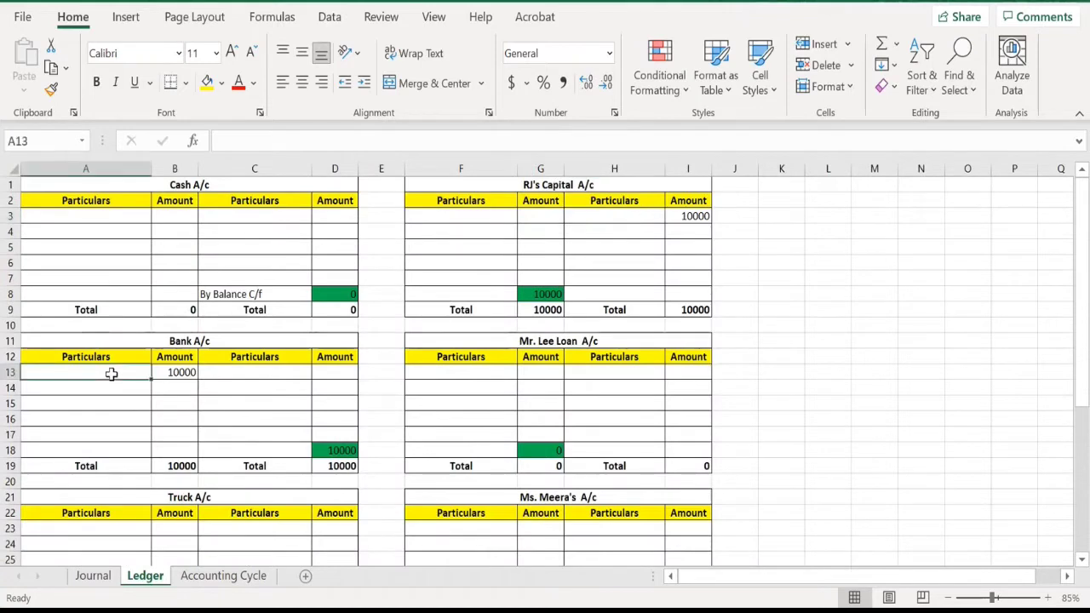
type("To Rj")
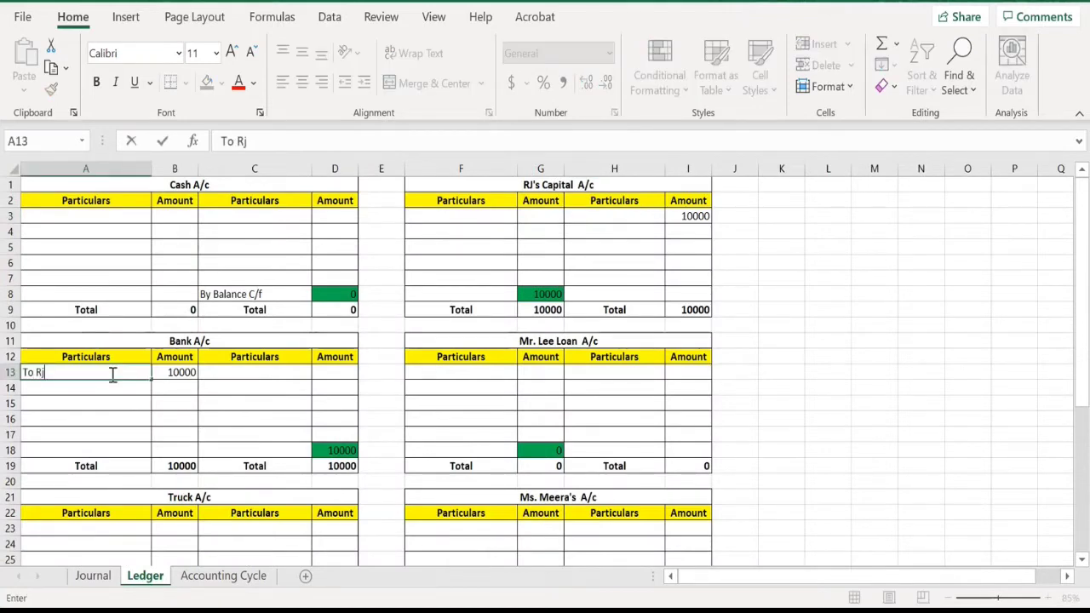
type("'s Capital A/c")
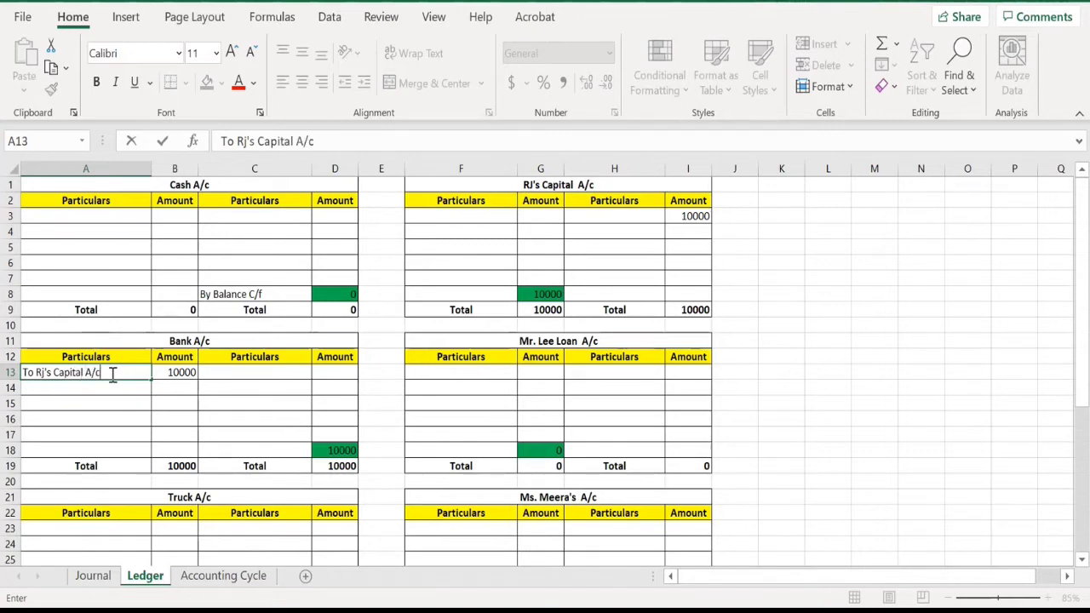
key("Return")
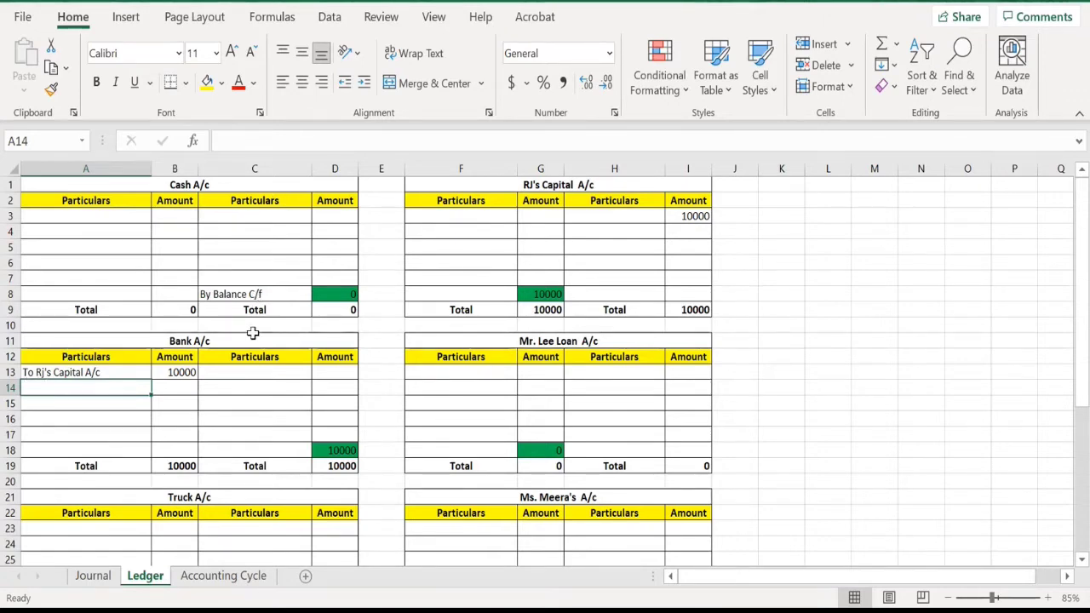
Enter "By Bank" as the credit particulars in cell H3 of the RJ's Capital A/c.
left_click(257, 373)
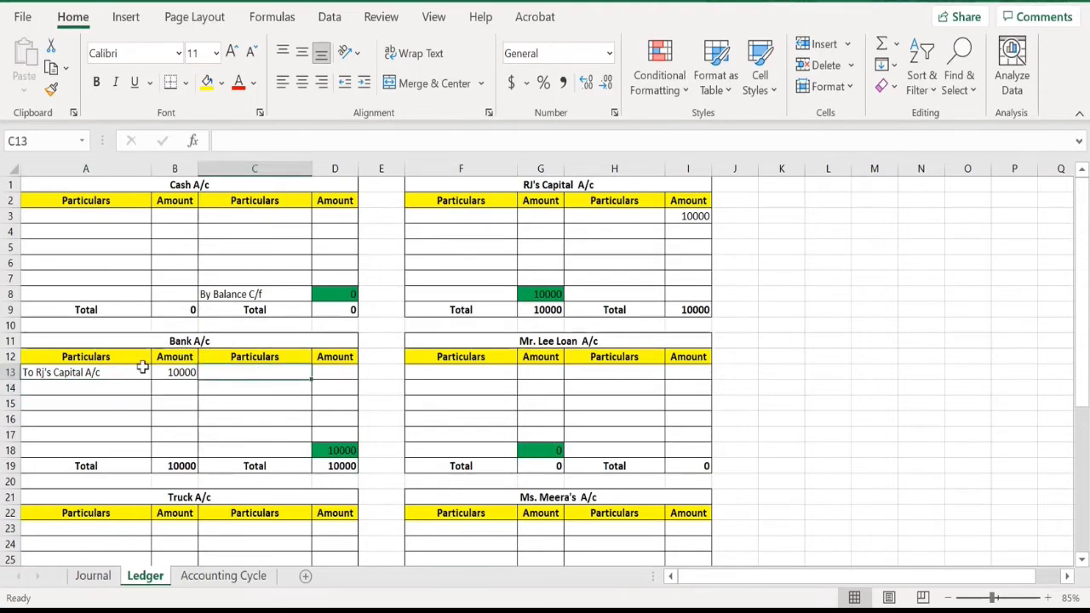
left_click(605, 216)
type("By Bank A/")
key("BackSpace")
key("BackSpace")
key("BackSpace")
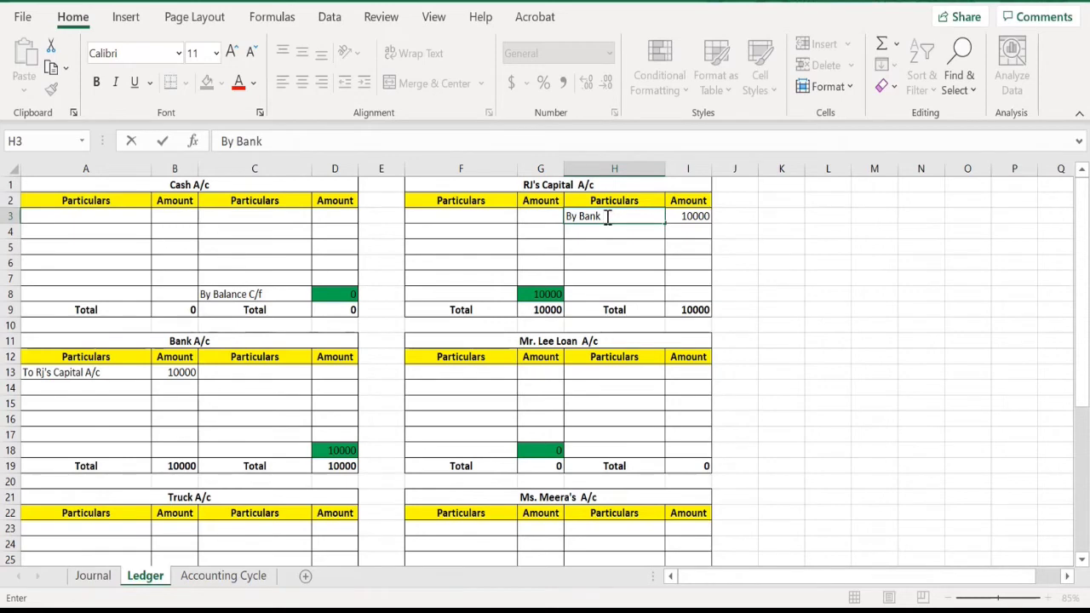
key("Return")
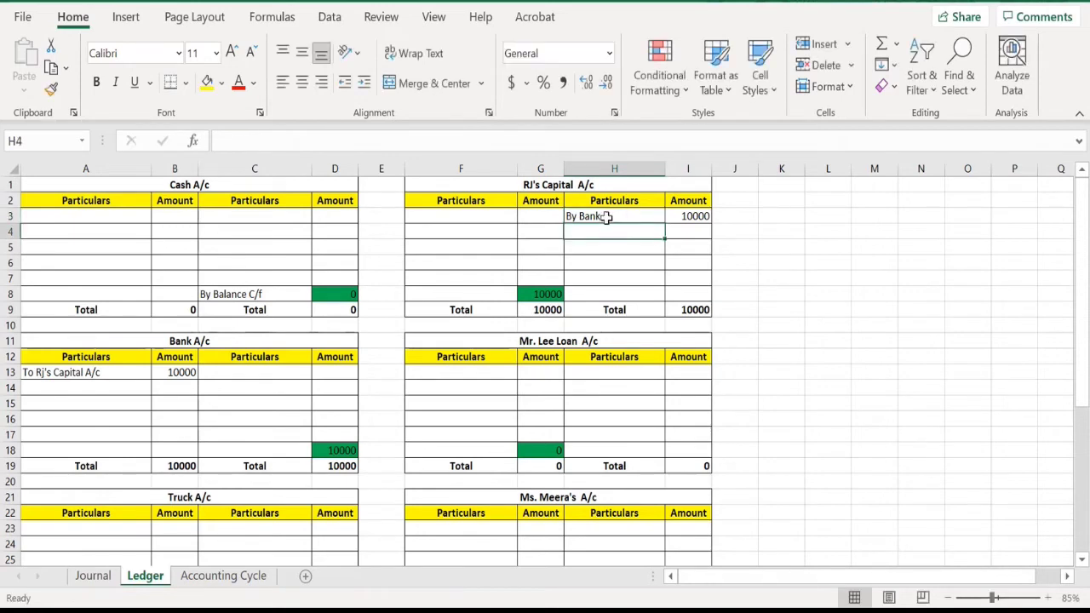
Review the first journal entry on the Journal sheet and look over the remaining entries from transaction 2 onward.
left_click(94, 576)
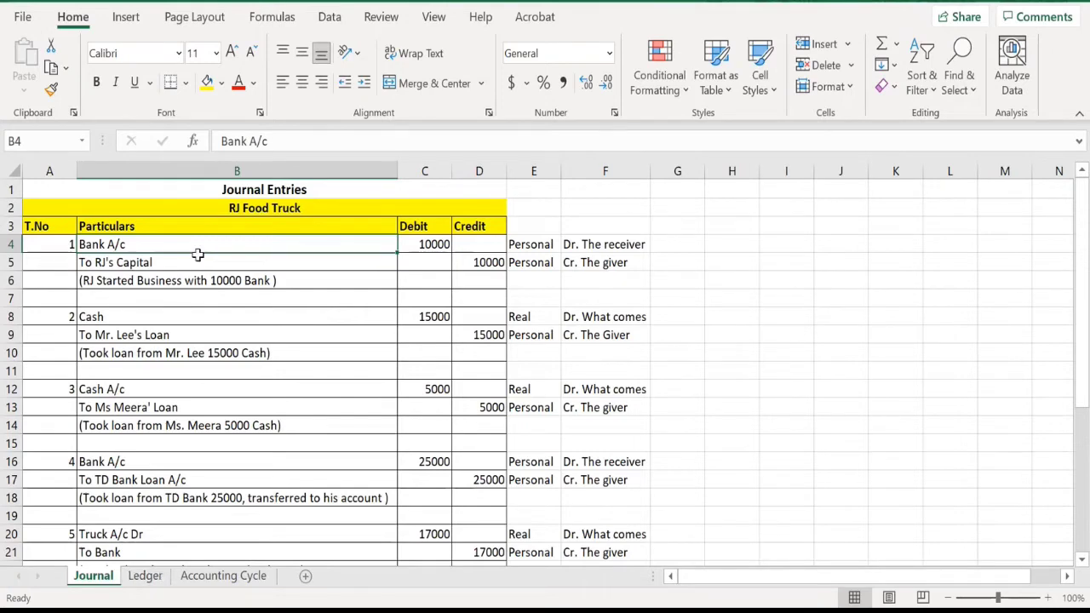
left_click_drag(200, 251, 465, 281)
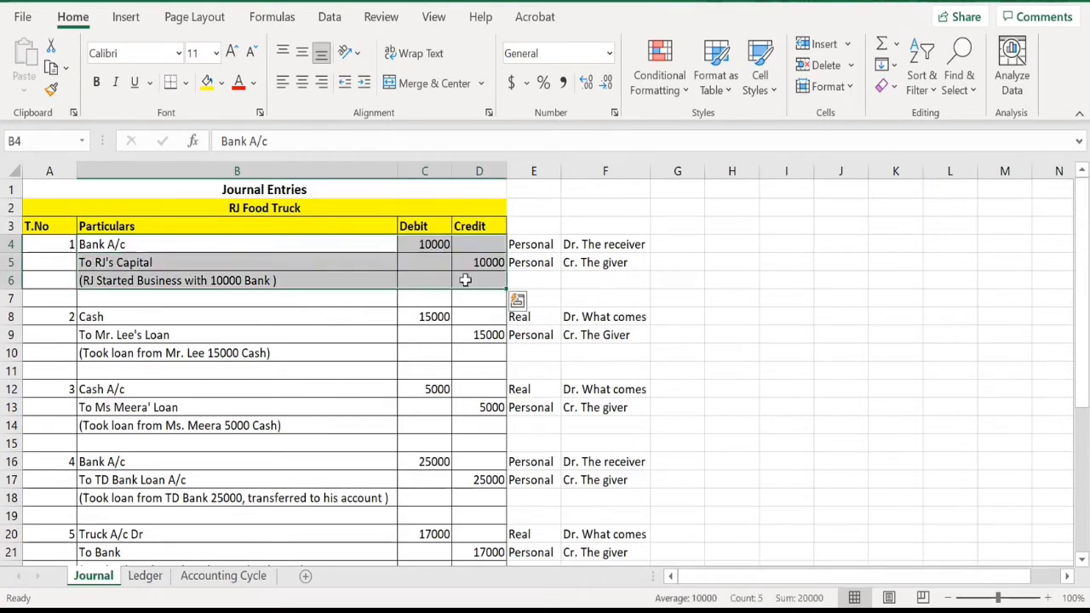
left_click(145, 576)
left_click(93, 575)
left_click(220, 443)
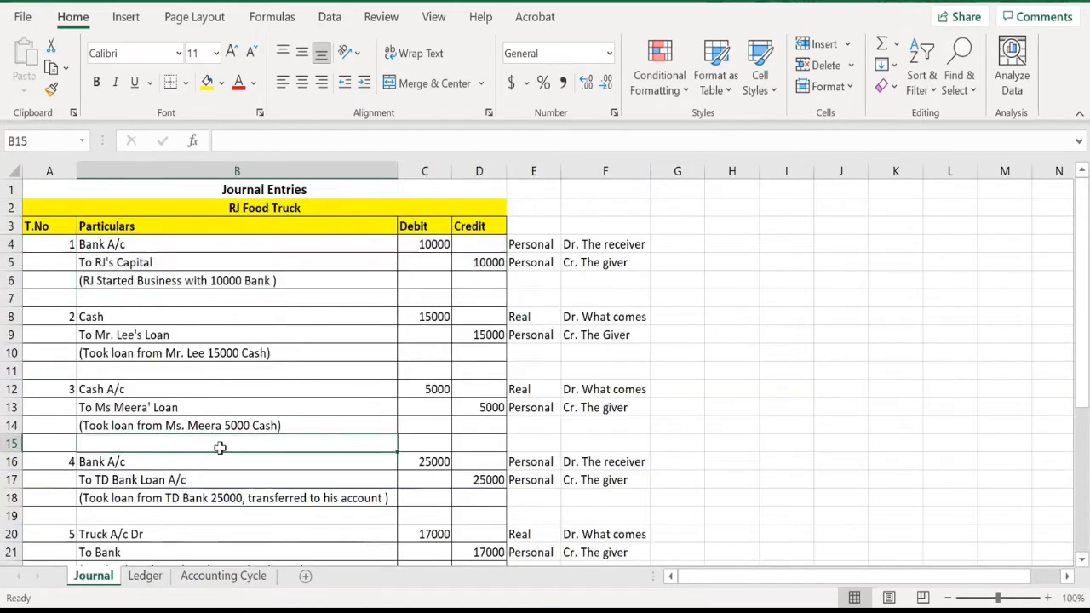
left_click_drag(63, 318, 477, 550)
left_click(364, 426)
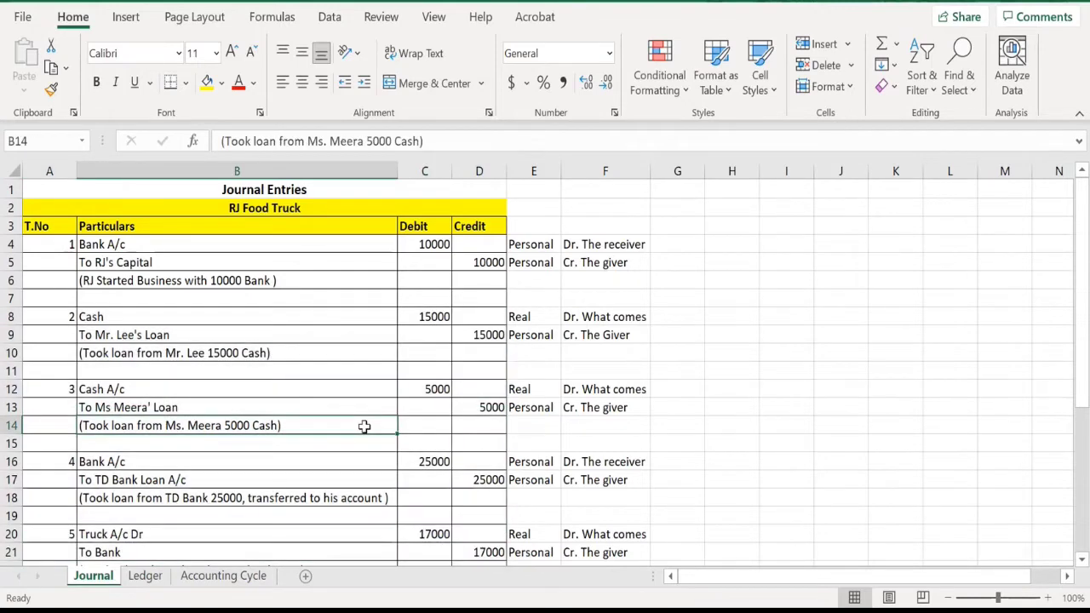
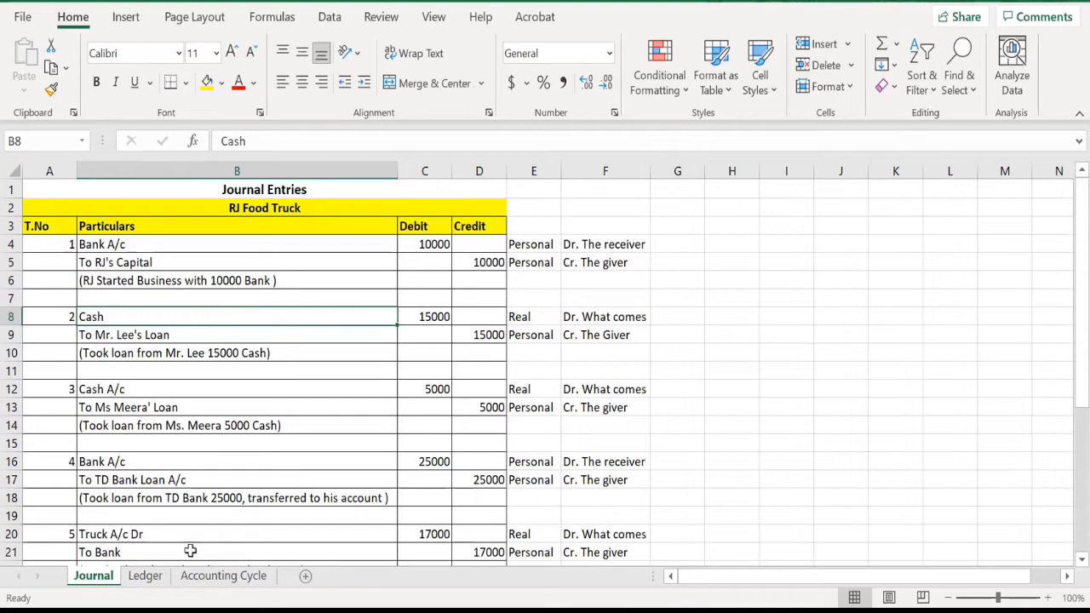
Enter "To" and the lender's loan name from the second journal entry as debit particulars in cell A3 of the Cash A/c.
left_click(146, 576)
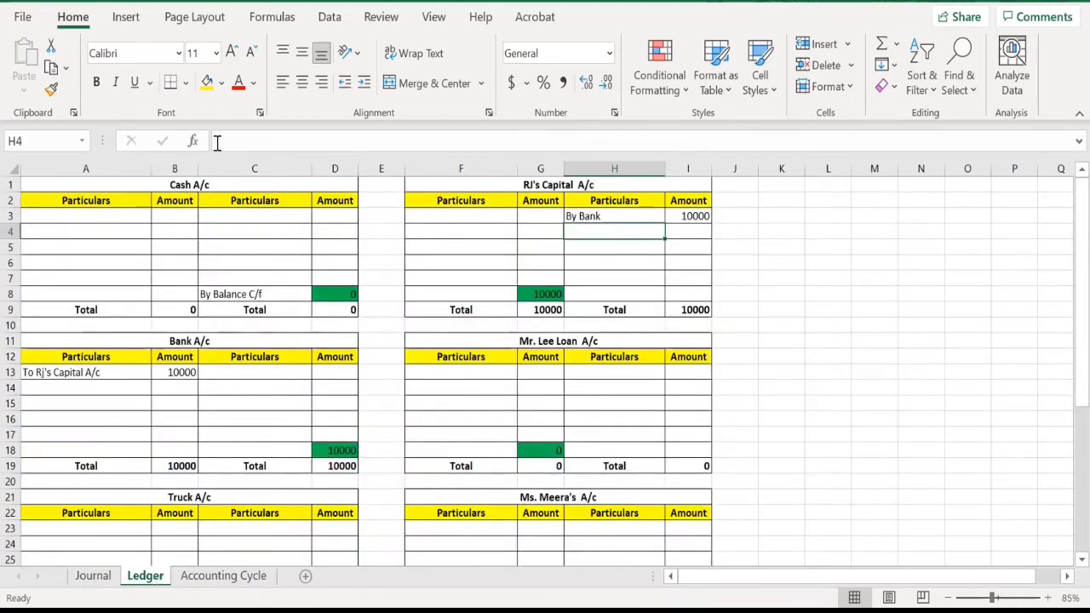
left_click(76, 222)
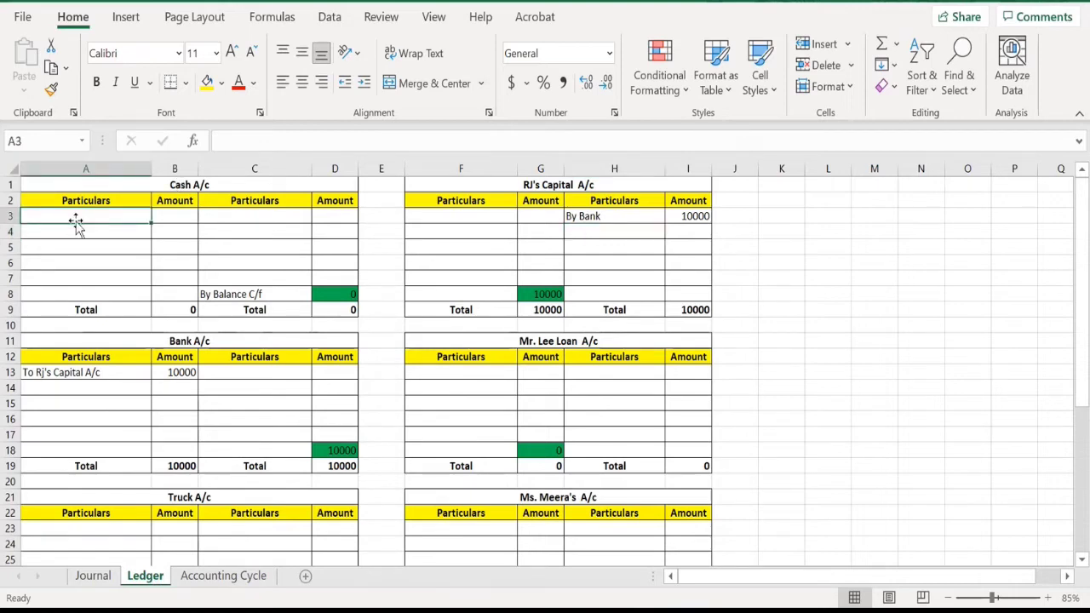
type("To ")
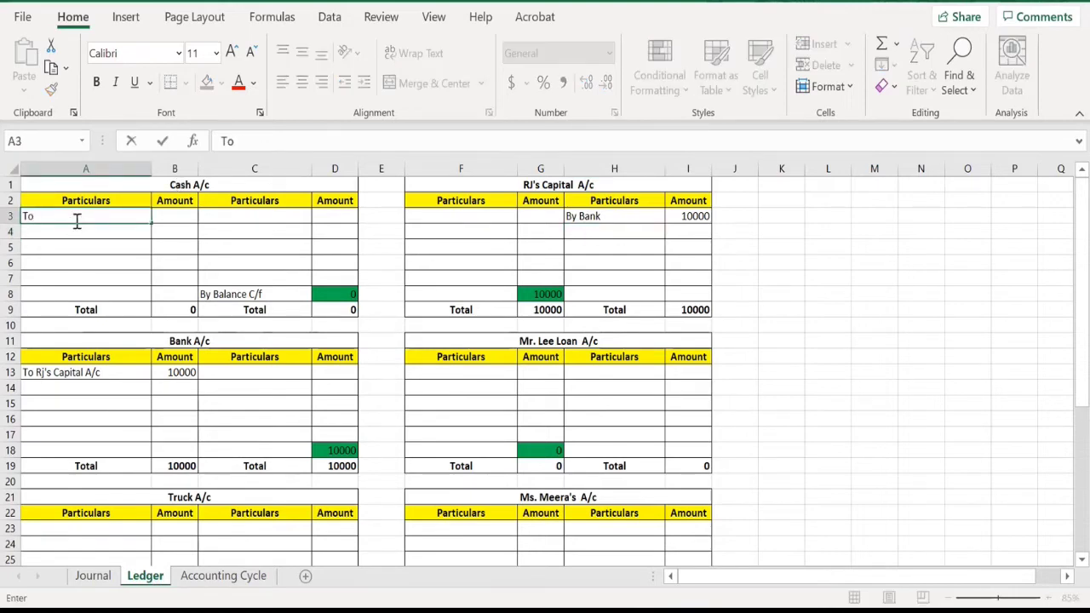
type("Mr. Lee's A")
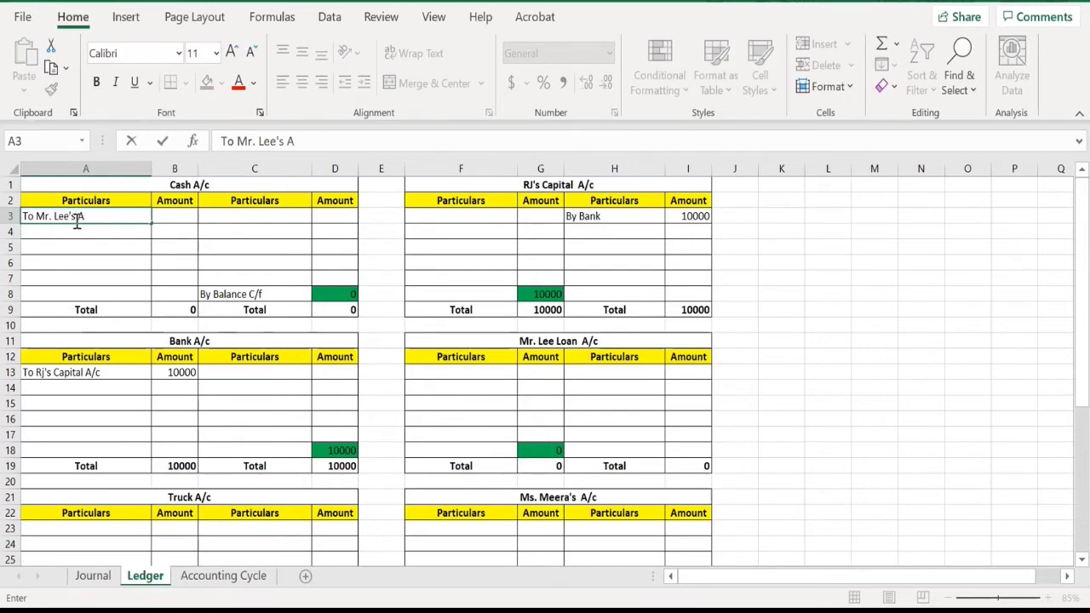
key("BackSpace")
type("Loan")
Enter "By Cash" as the credit particulars in cell H13 of the loan account for the second entry's lender.
left_click(569, 340)
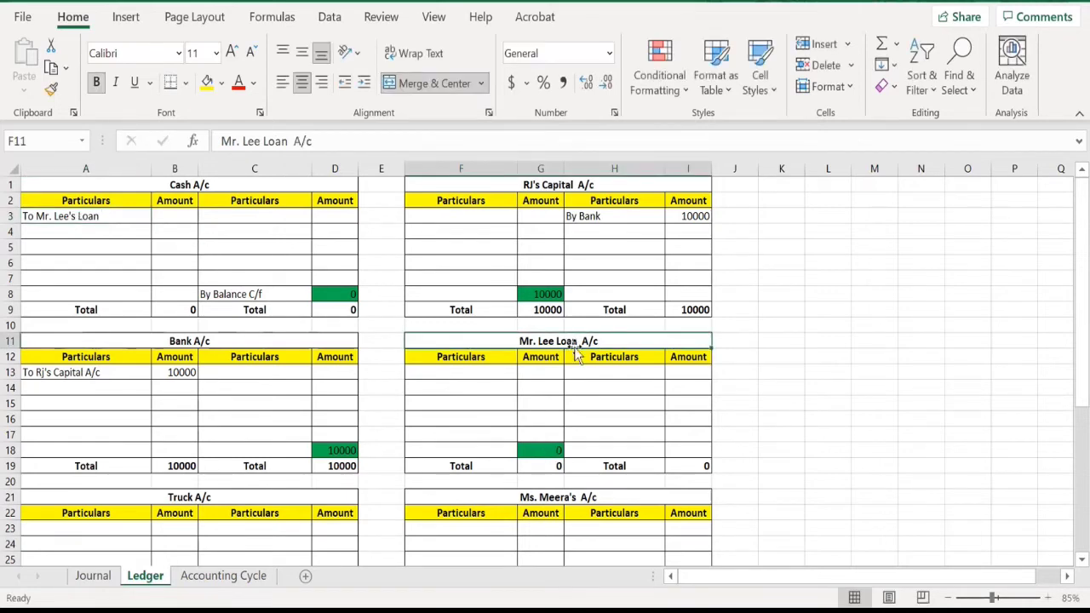
left_click(587, 375)
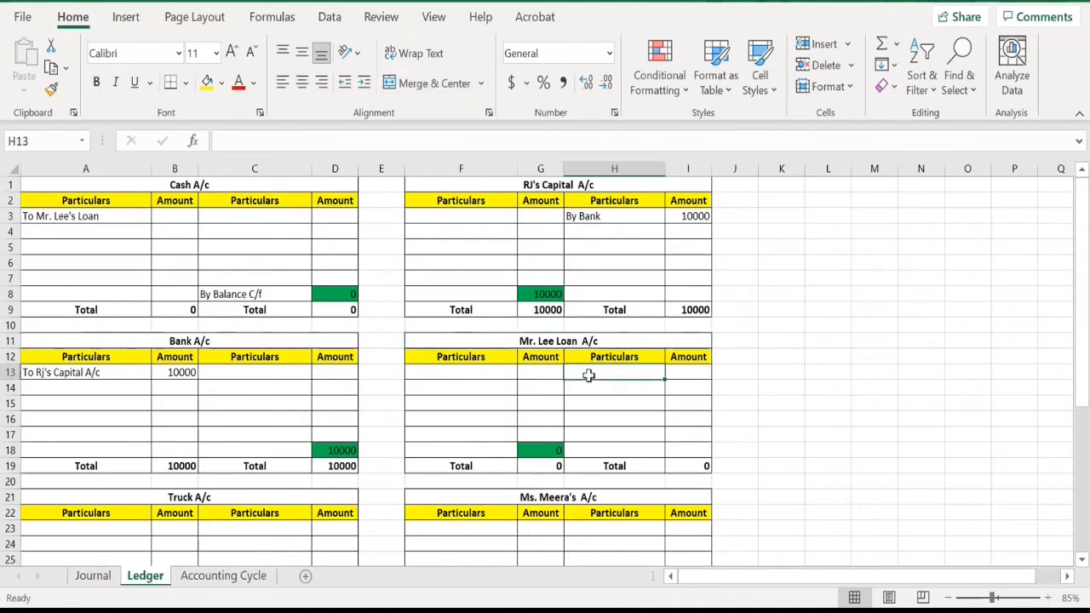
type("By")
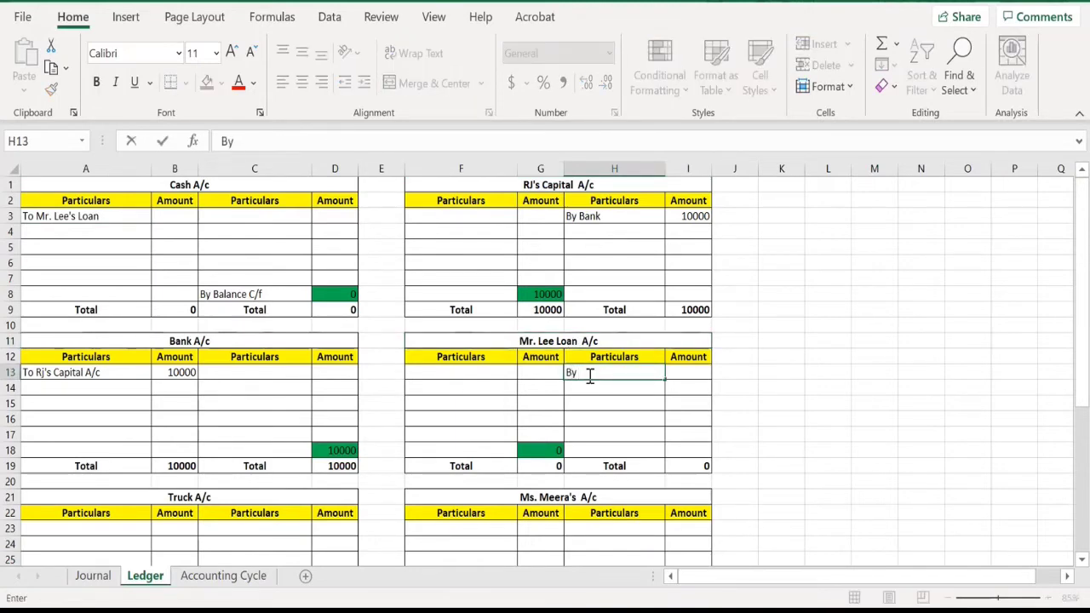
type(" Cash")
key("Tab")
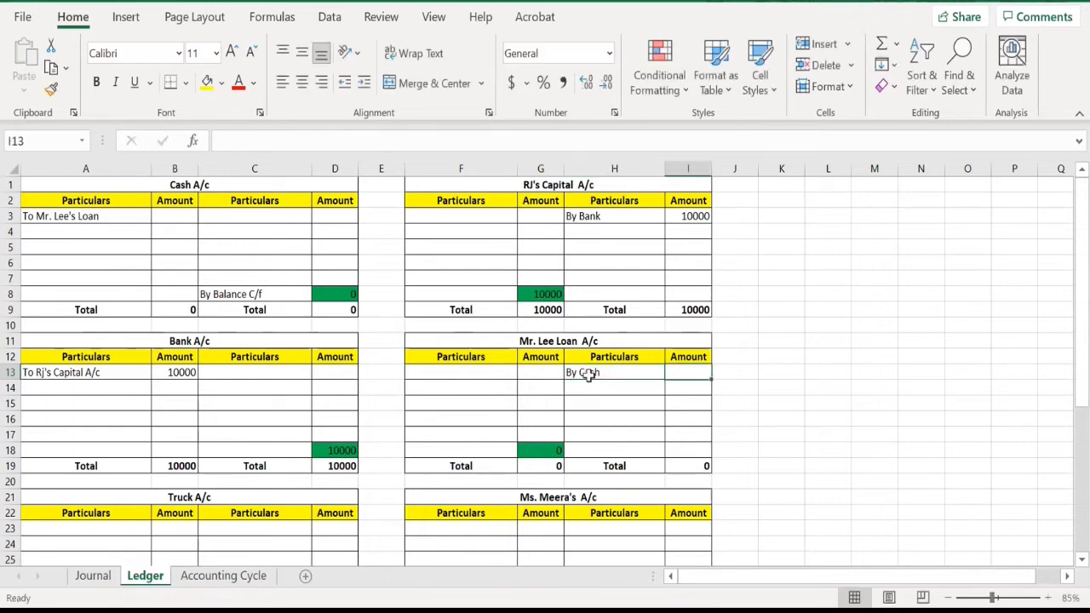
Check the second journal entry's amount and enter 15000 as the debit amount in cell B3 of the Cash A/c.
left_click(93, 575)
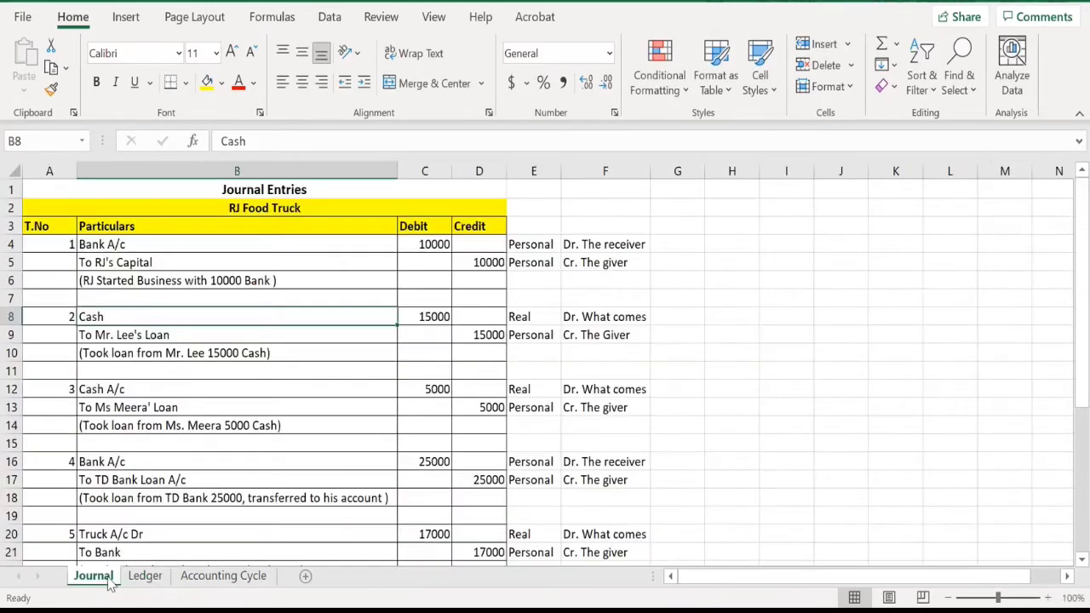
left_click(145, 575)
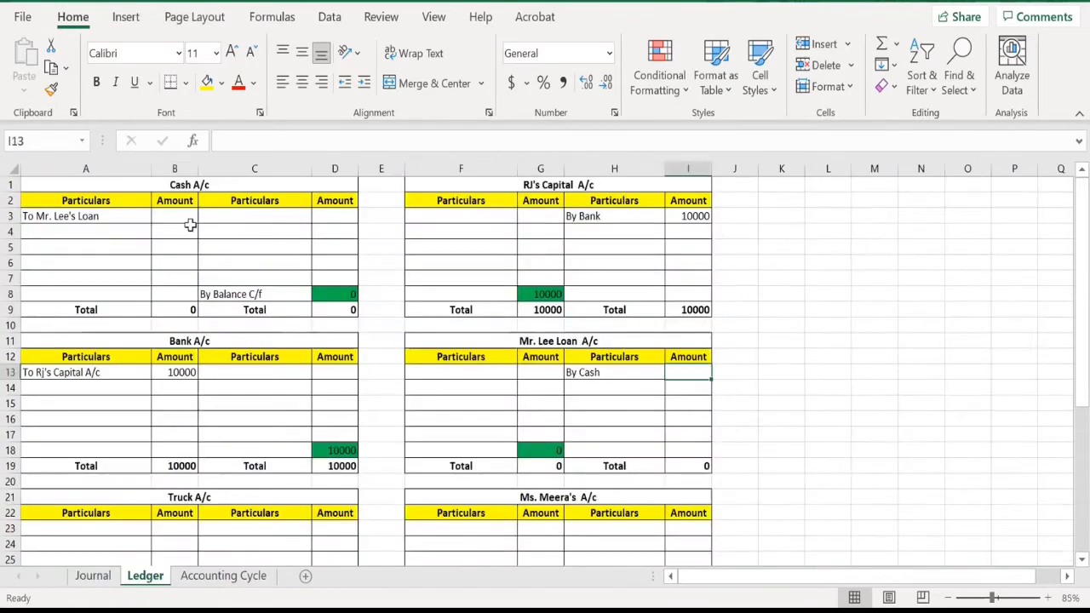
left_click(187, 221)
type("15000")
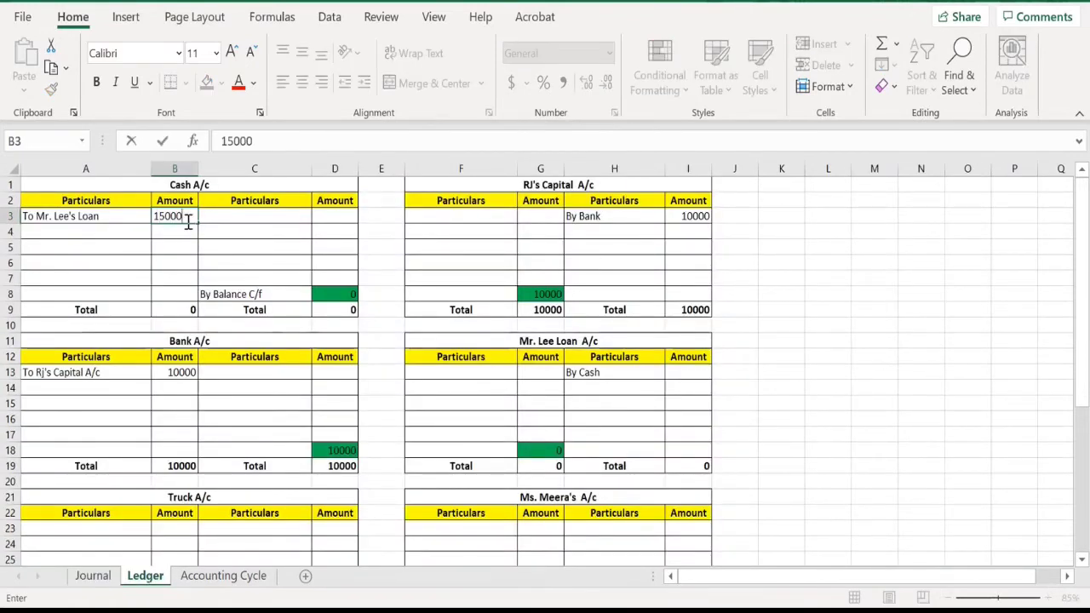
key("Return")
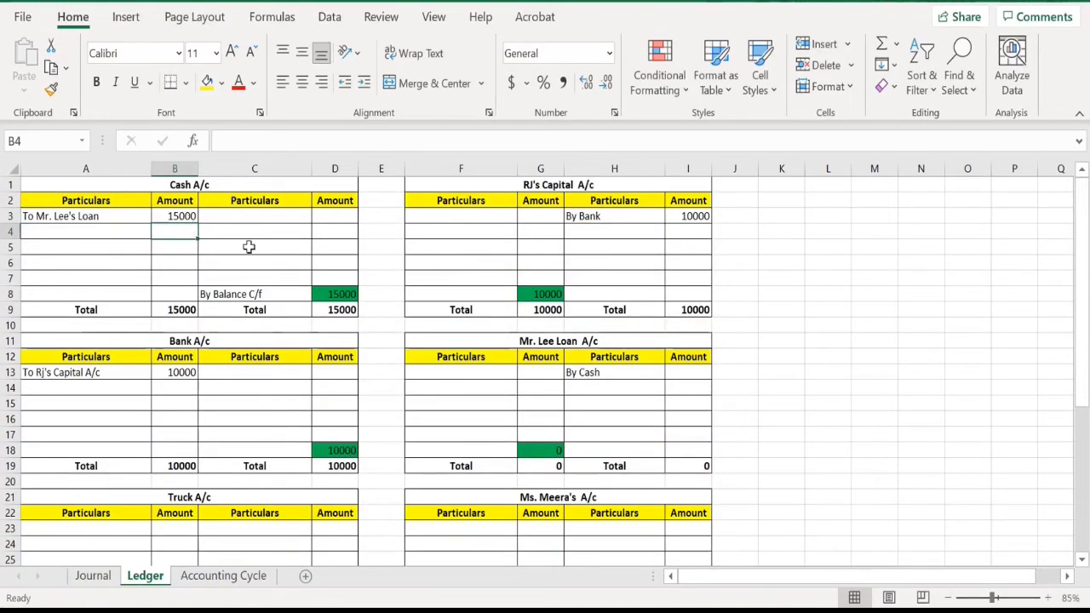
Enter 15000 as the credit amount in cell I13, beside "By Cash" in the lender's loan account.
left_click(684, 373)
type("15")
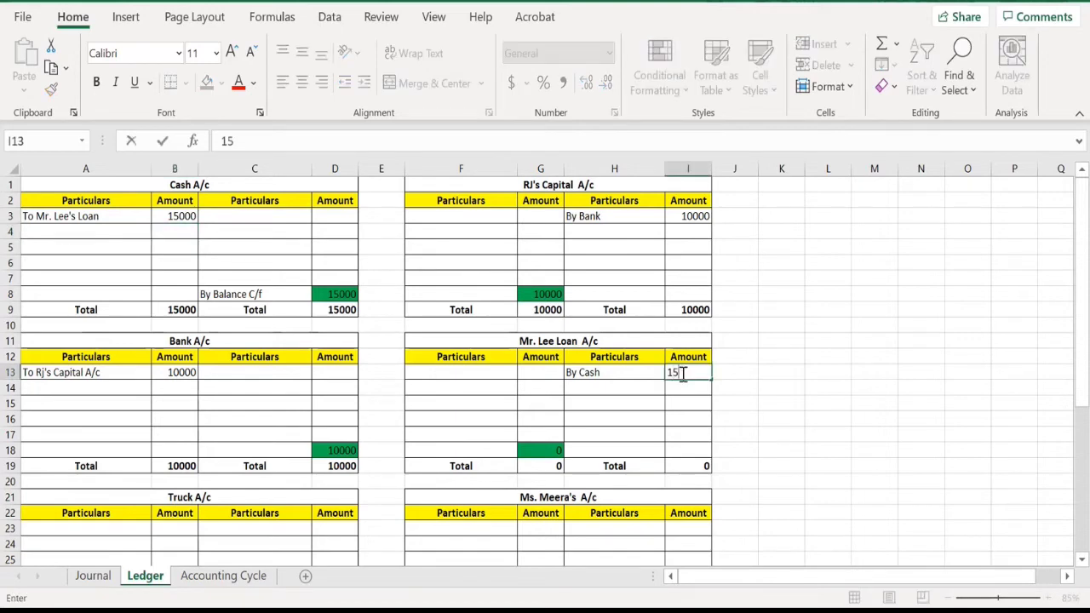
type("000")
key("Return")
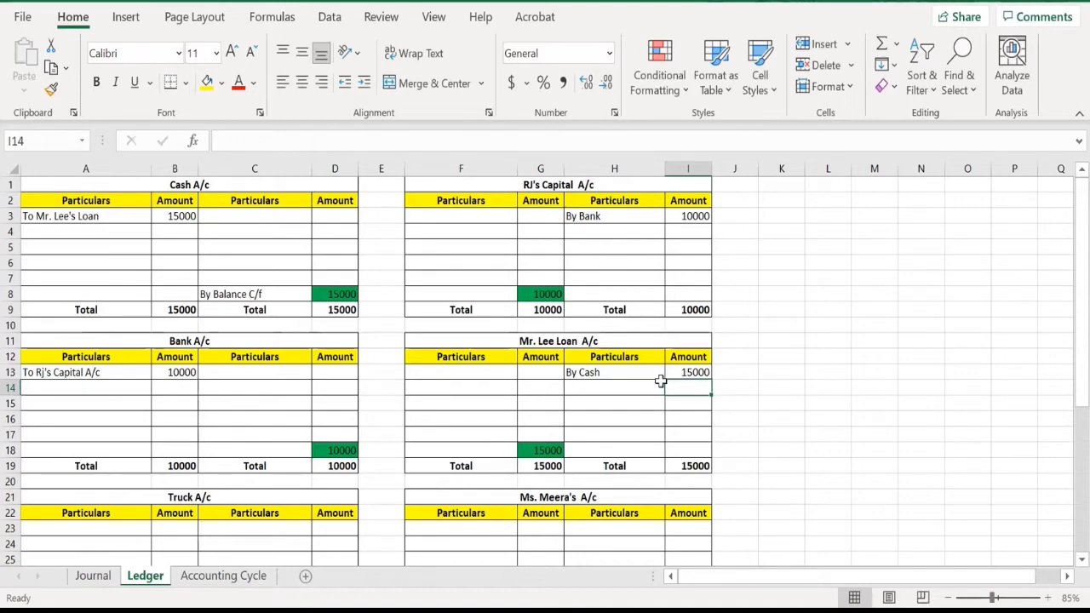
Check the third journal entry and post it to row 4 of the Cash A/c: "To" plus the lender's loan name, amount 5000.
left_click(88, 579)
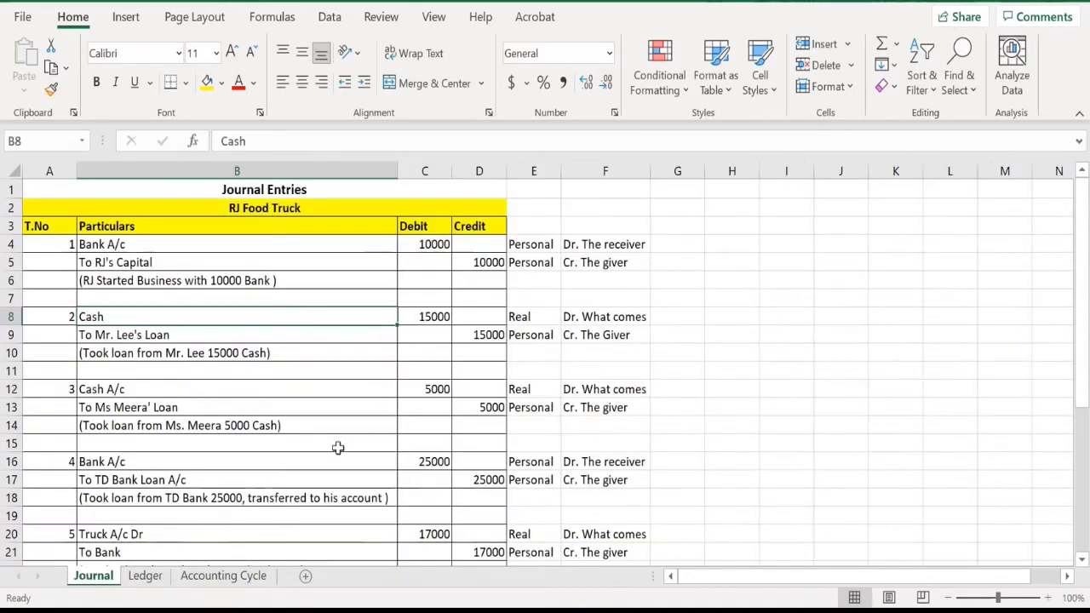
left_click(431, 391)
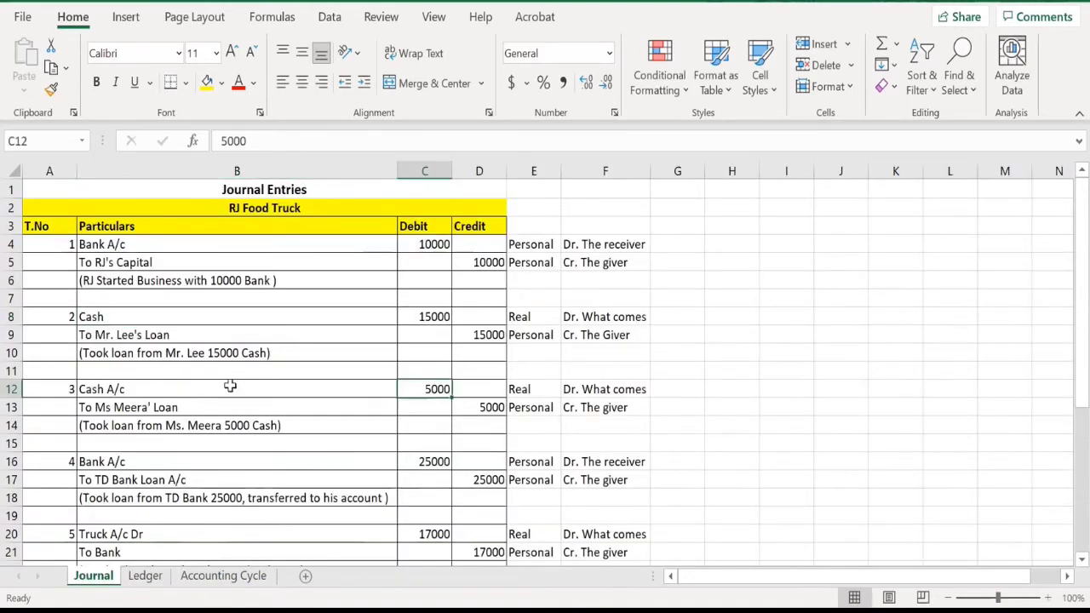
left_click_drag(230, 386, 231, 407)
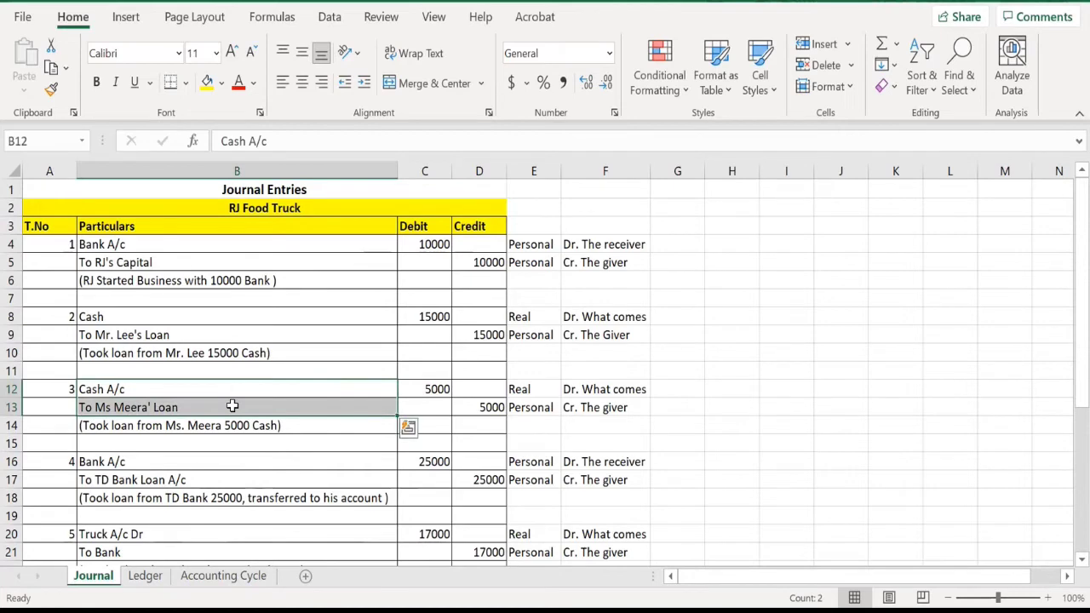
left_click(145, 576)
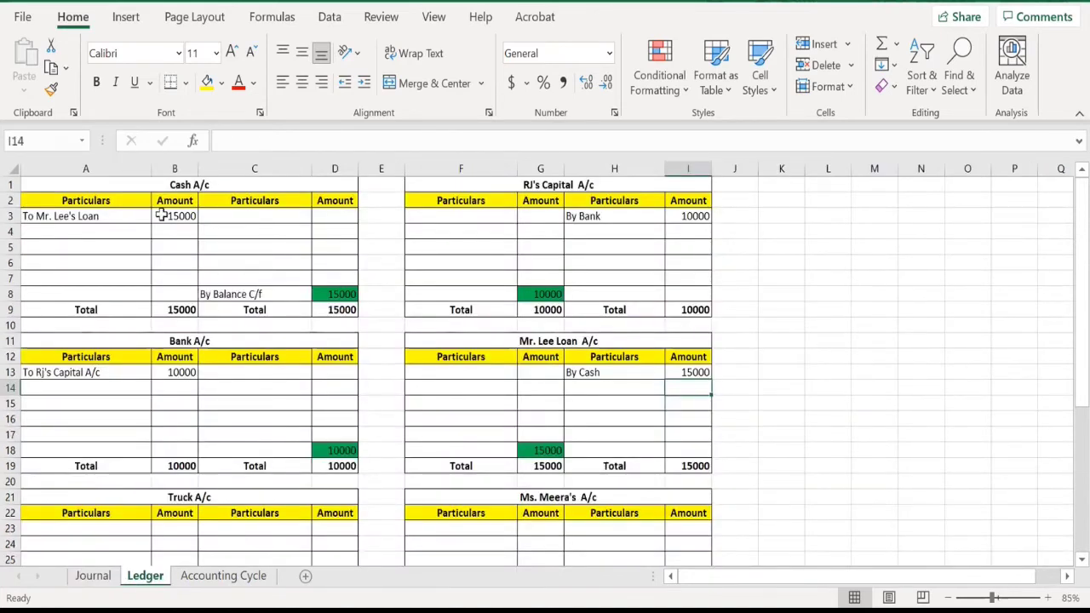
left_click(77, 232)
type("To Ms")
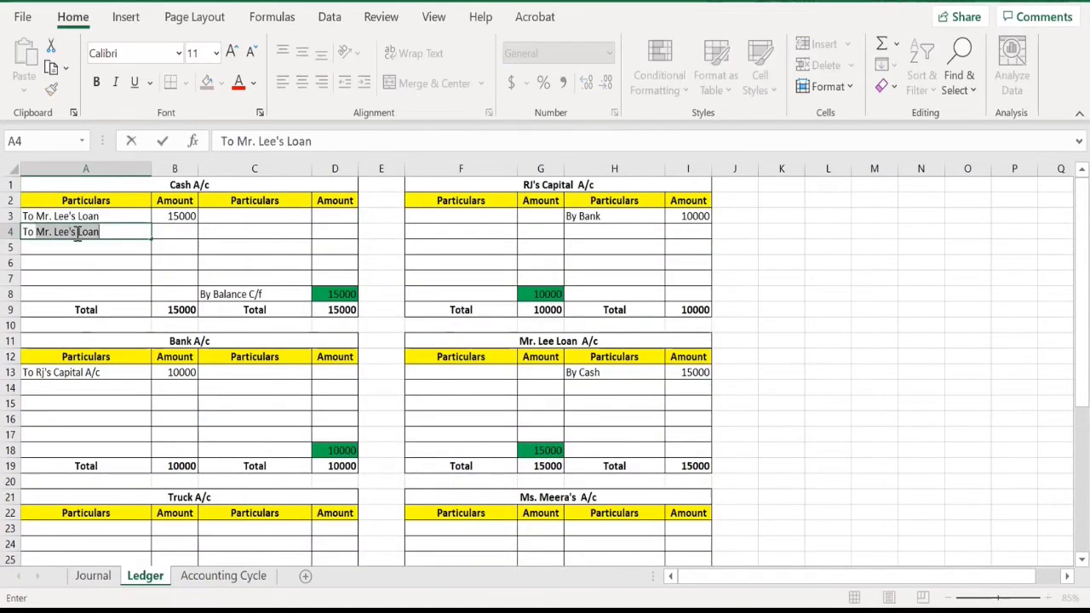
type(" Me")
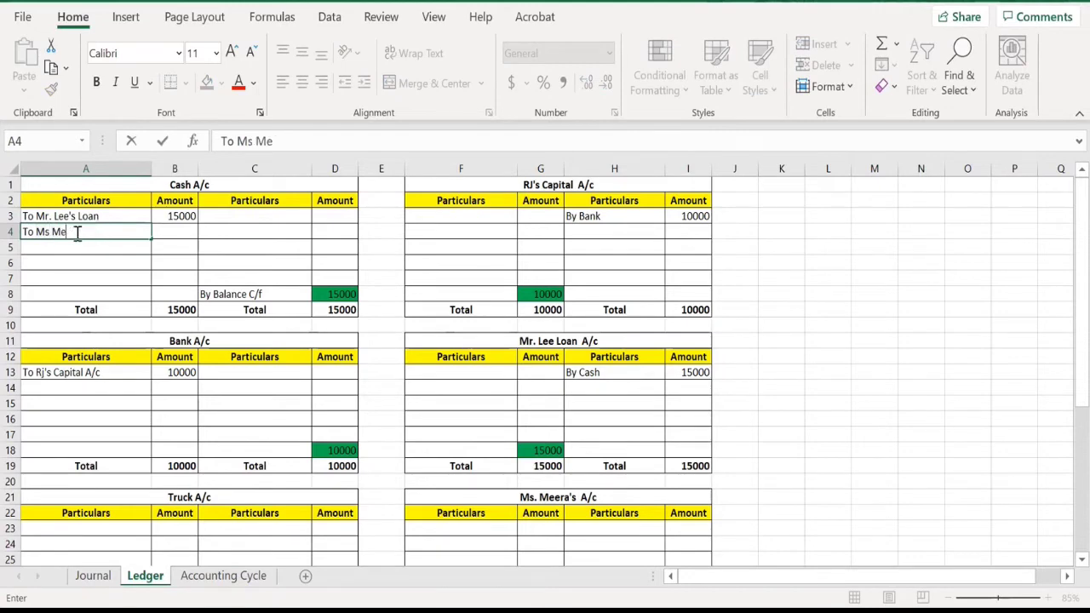
type("era's Loan")
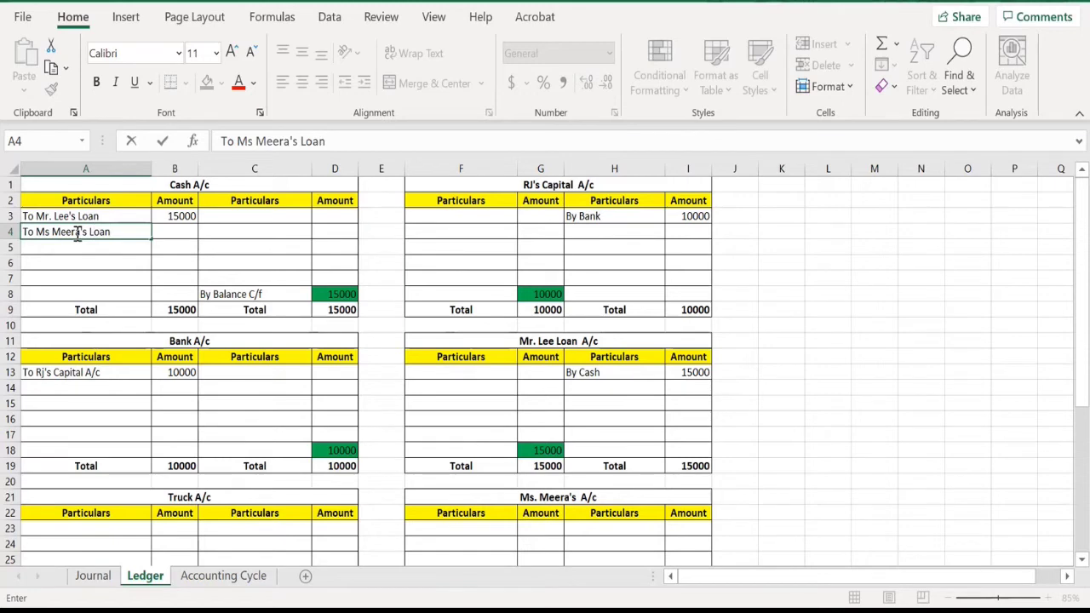
key("Tab")
type("5000")
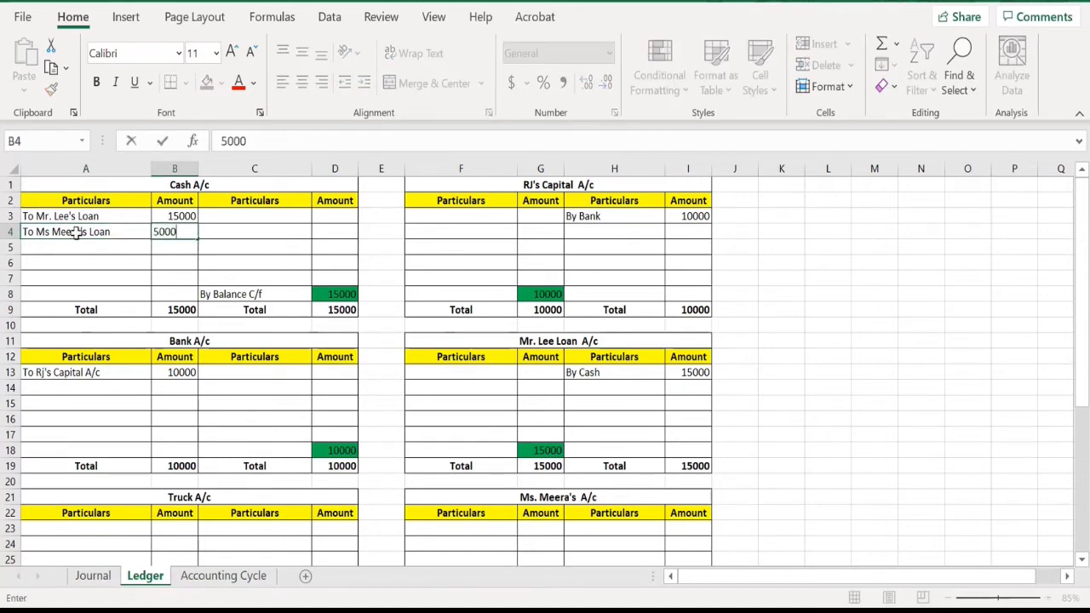
key("Return")
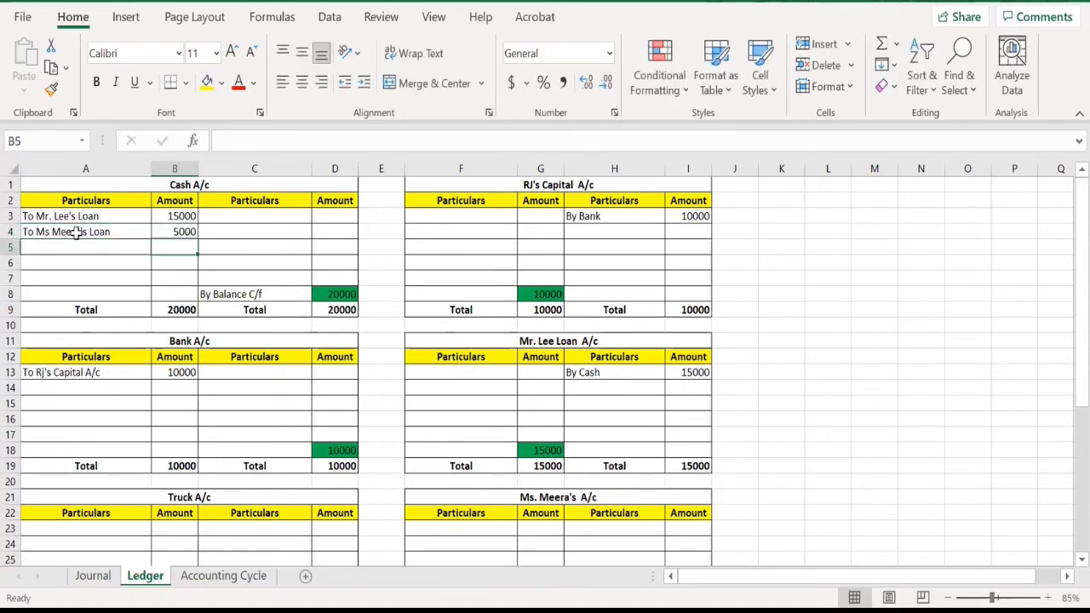
Enter "By Cash" in cell H14 and 5000 in cell I14 on the credit side of the first lender's loan account.
left_click(598, 386)
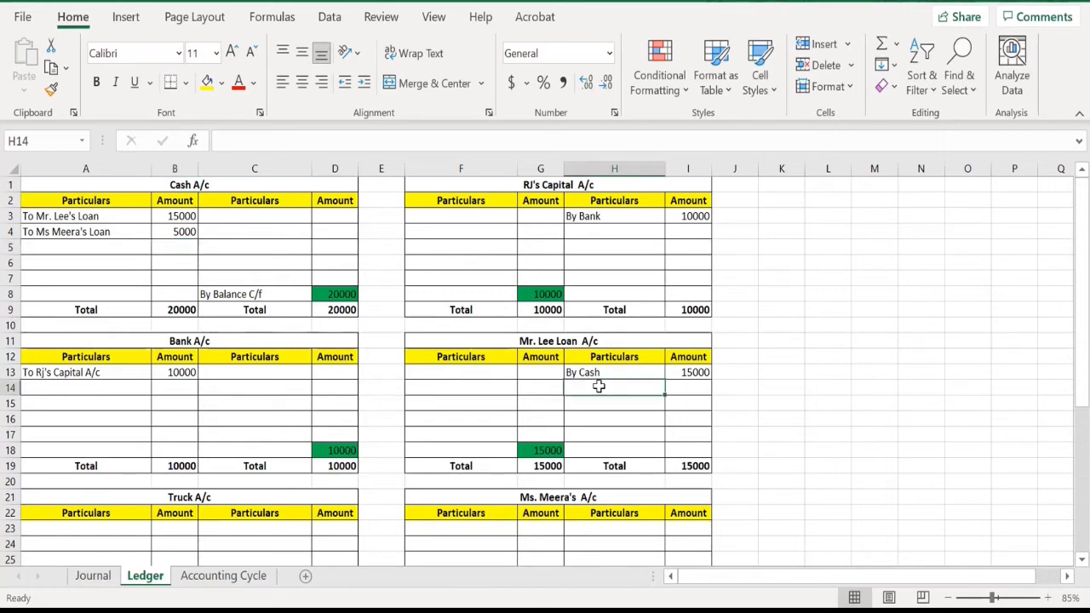
type("By Cash")
key("Return")
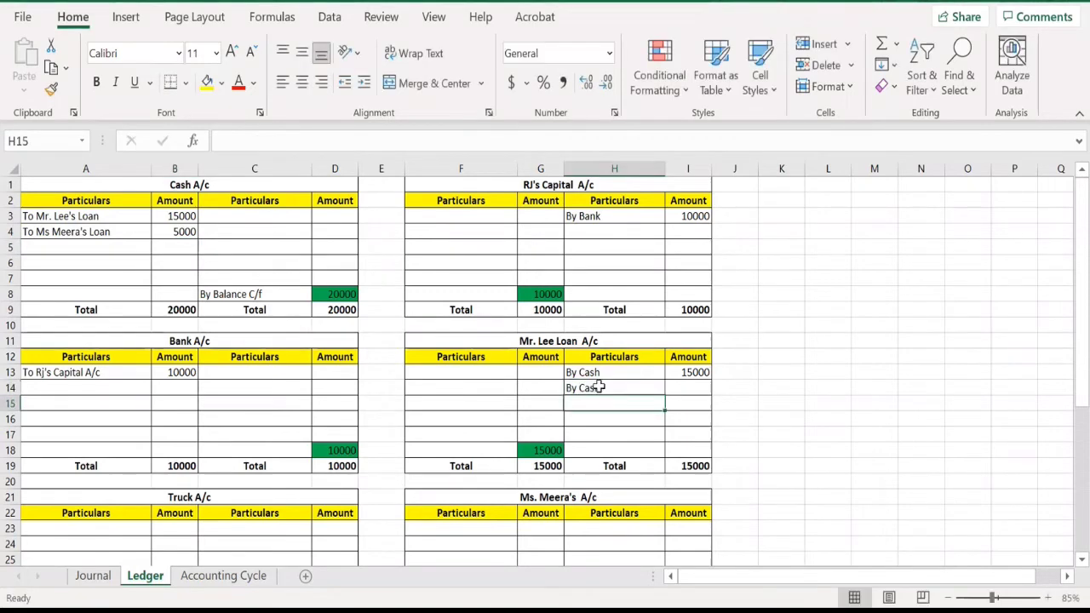
left_click(599, 387)
key("Tab")
type("50")
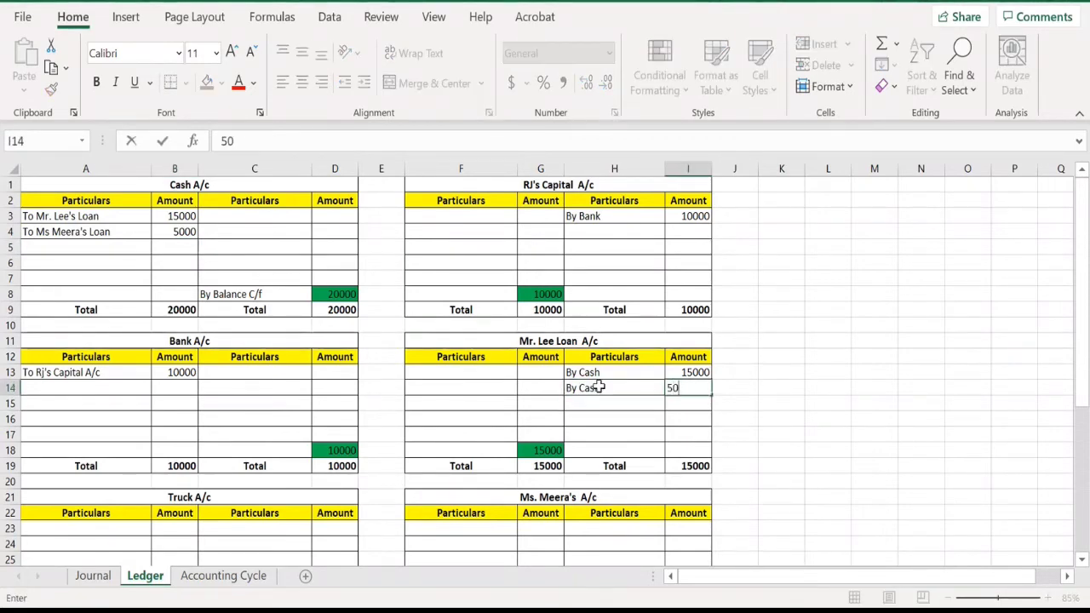
type("00")
key("Return")
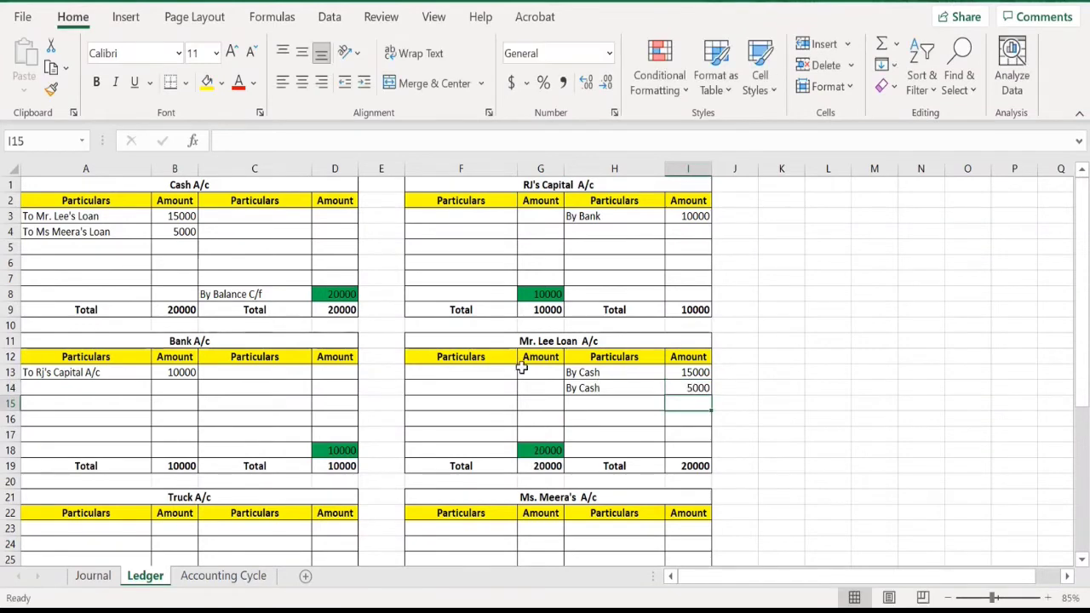
Review the fourth journal entry, the TD Bank loan, on the Journal sheet against the ledger accounts.
left_click(108, 579)
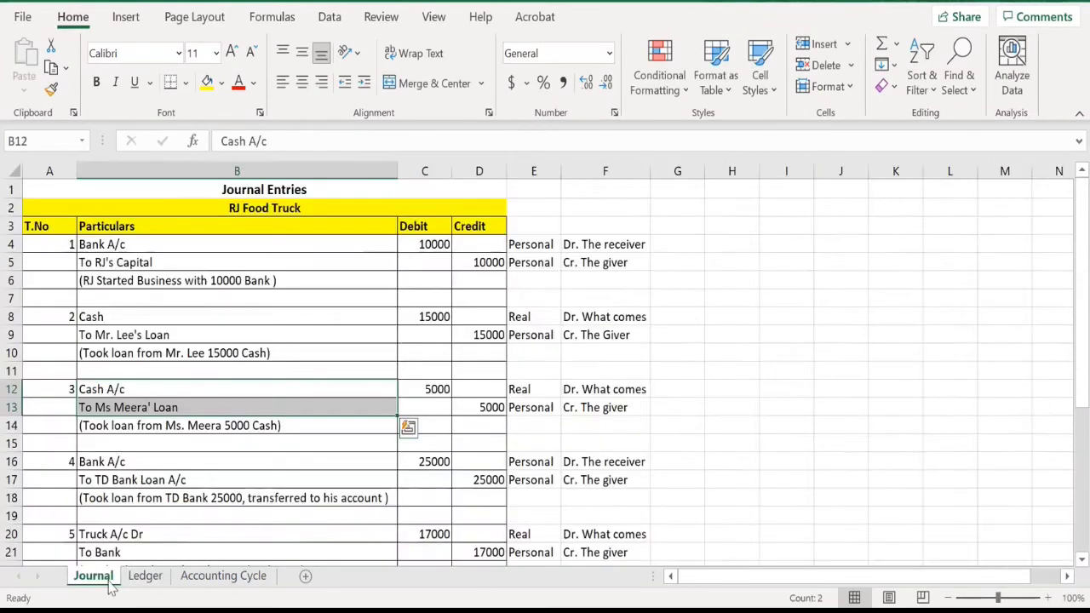
scroll(126, 537, "down", 1)
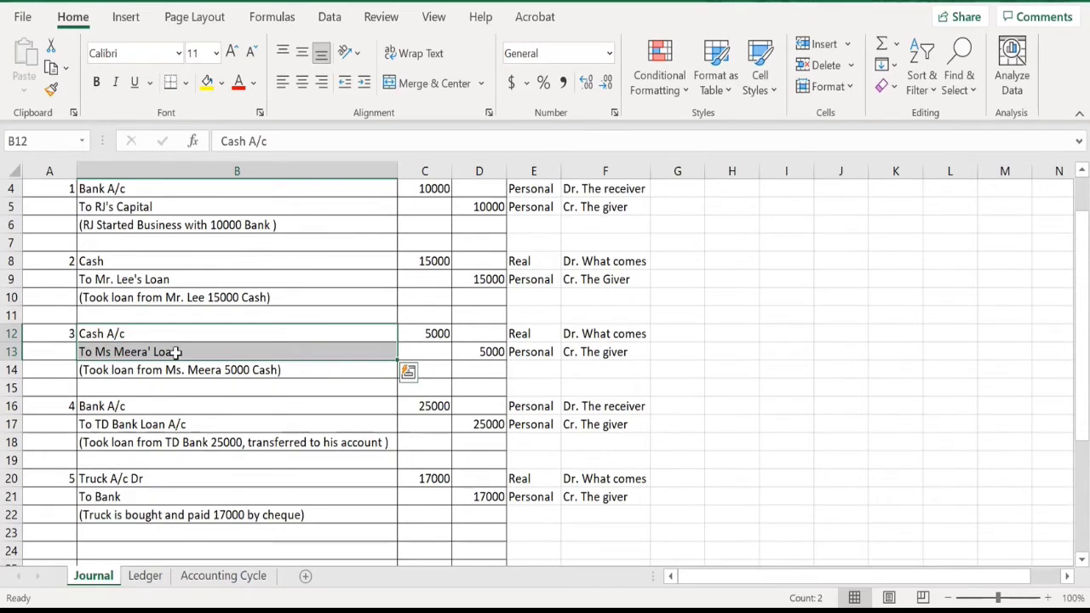
left_click_drag(160, 406, 161, 437)
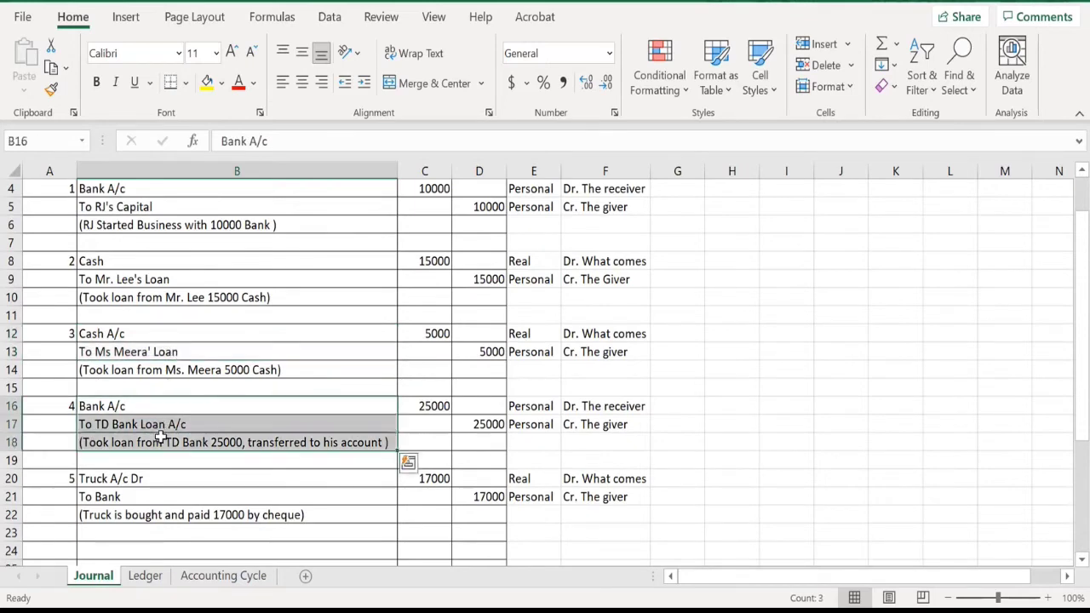
left_click(144, 577)
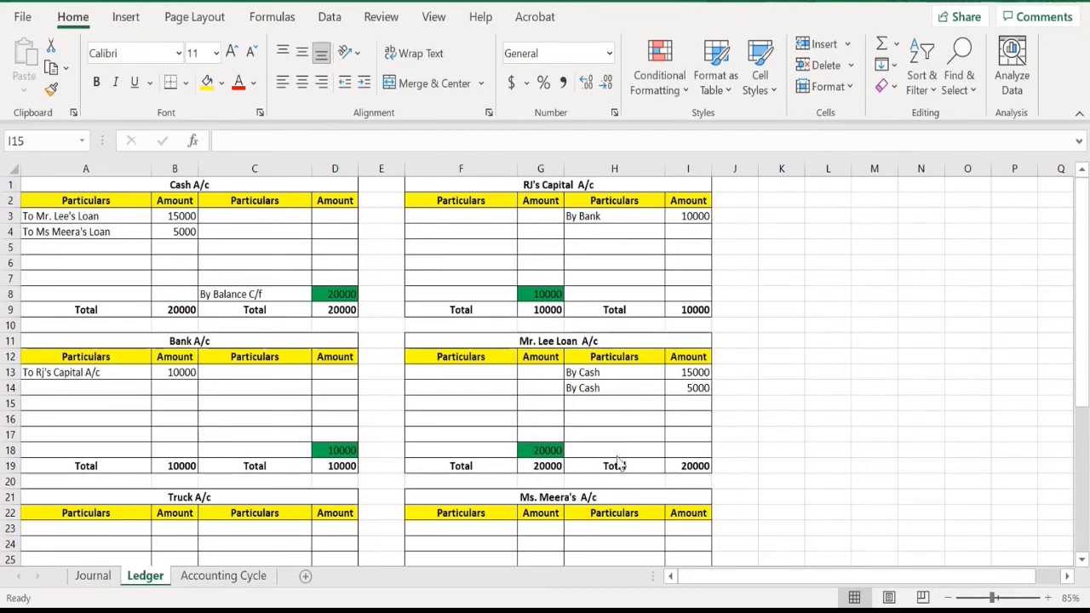
left_click(92, 577)
left_click(138, 441)
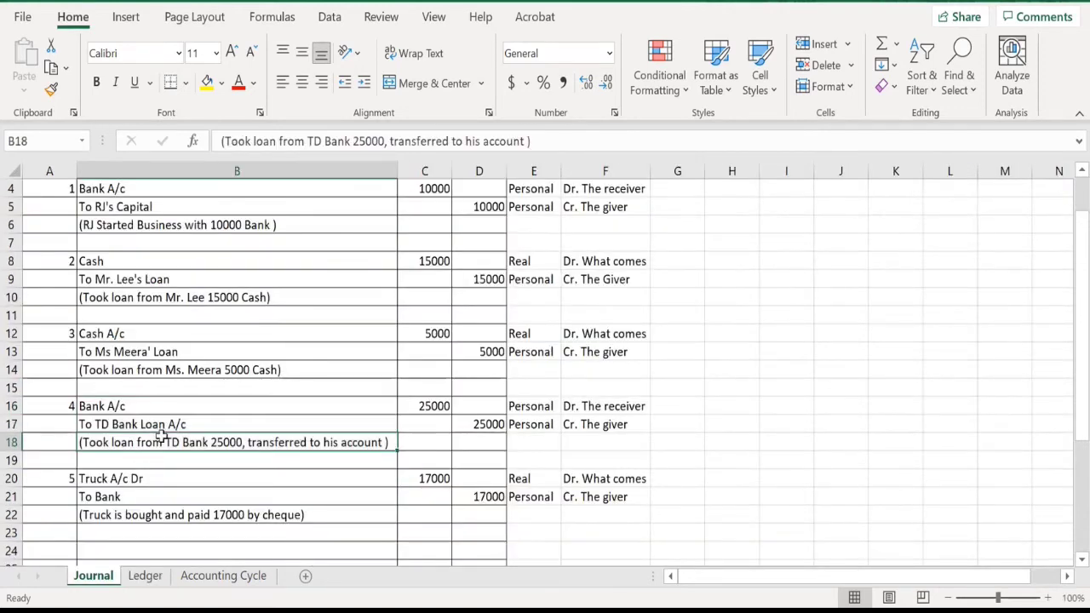
left_click(145, 577)
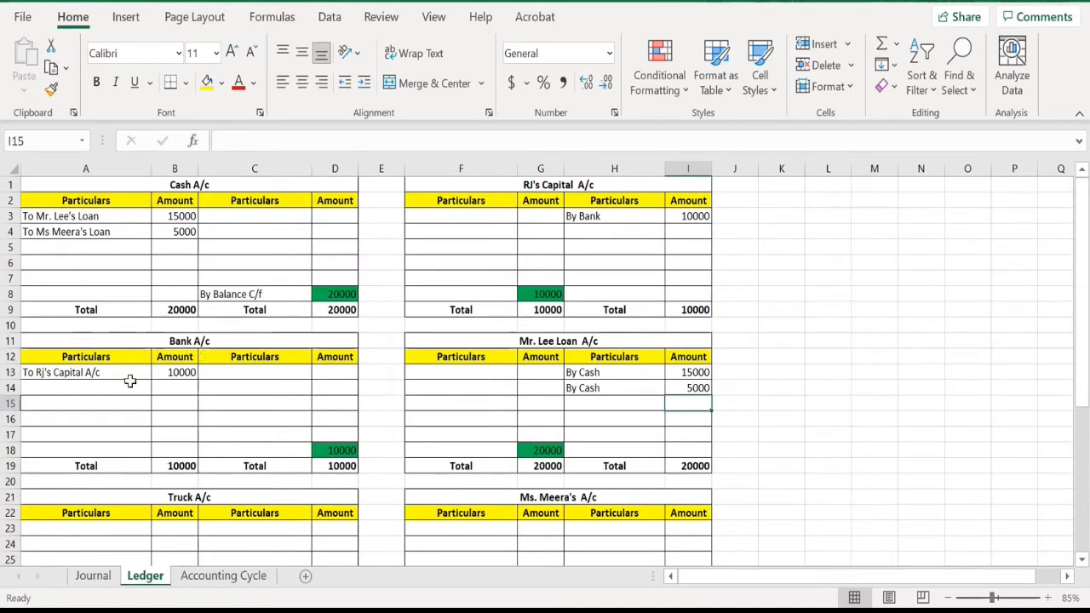
left_click(77, 383)
type("To Rj's Capital A/c")
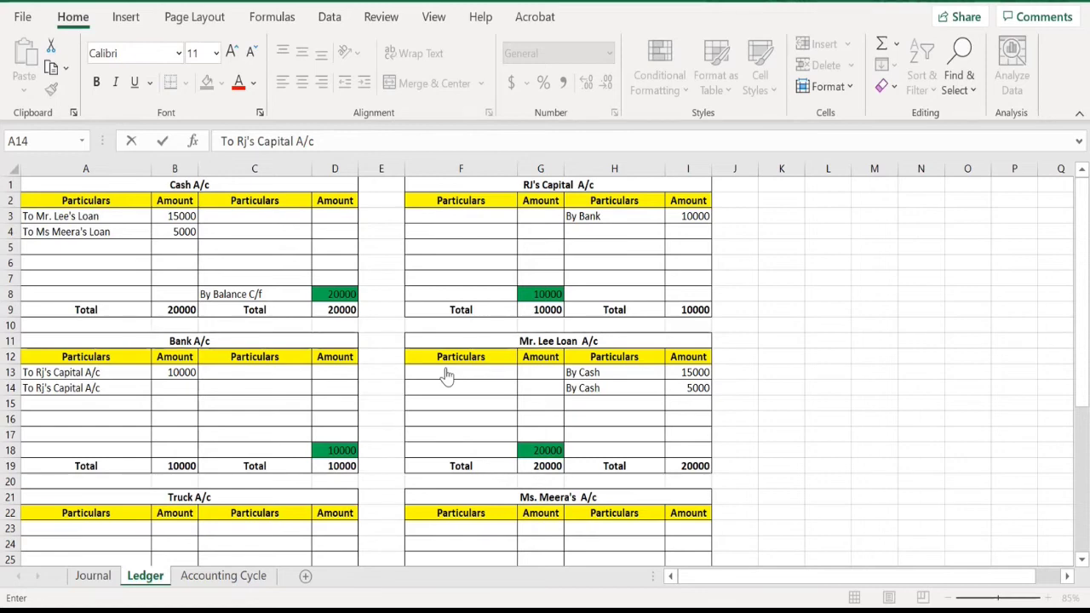
left_click(127, 276)
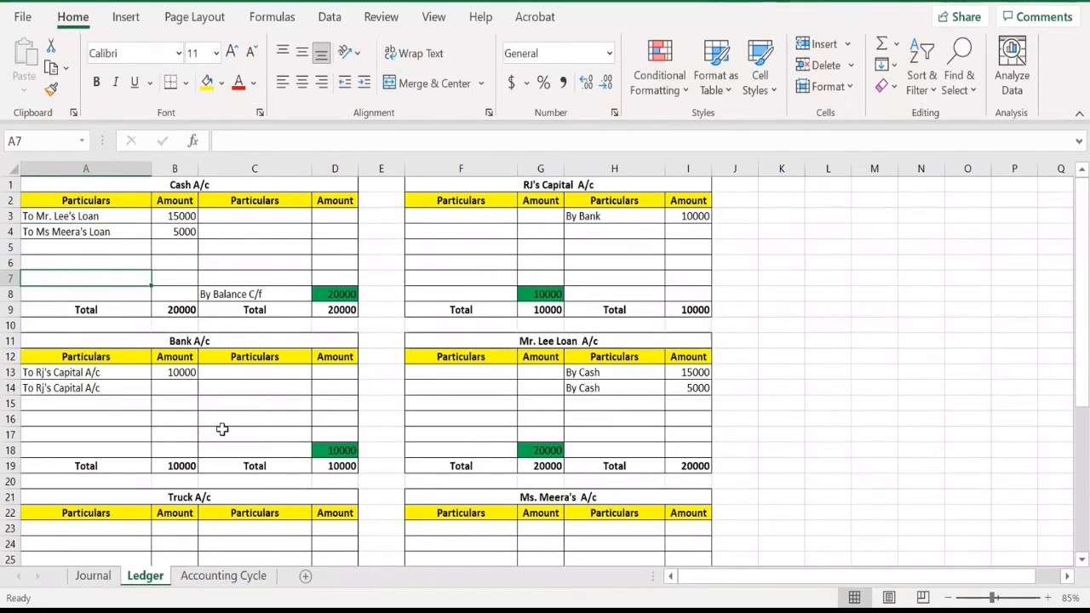
left_click(61, 389)
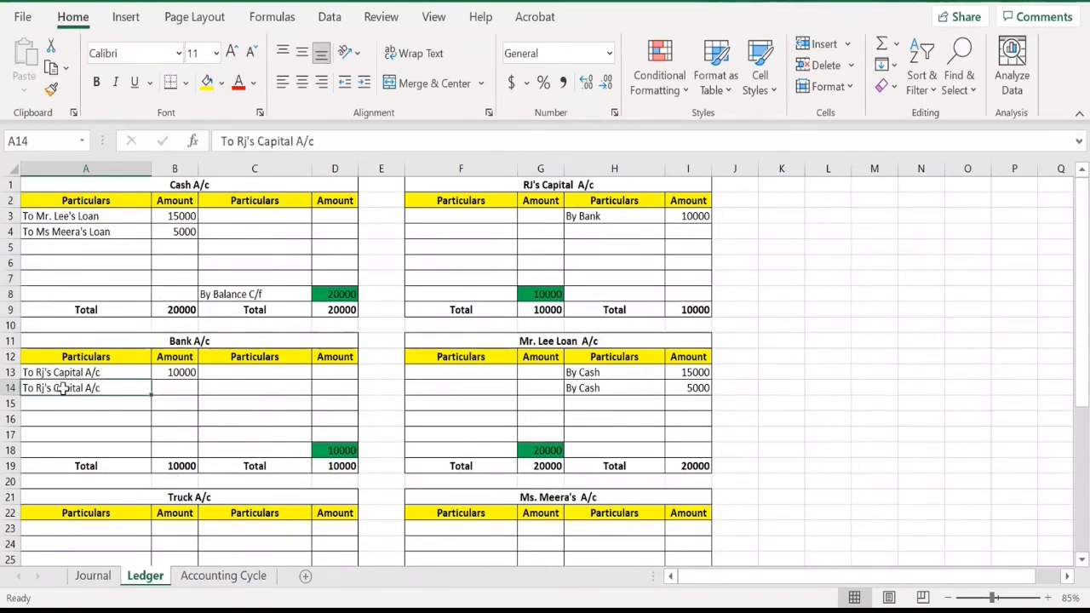
key("Delete")
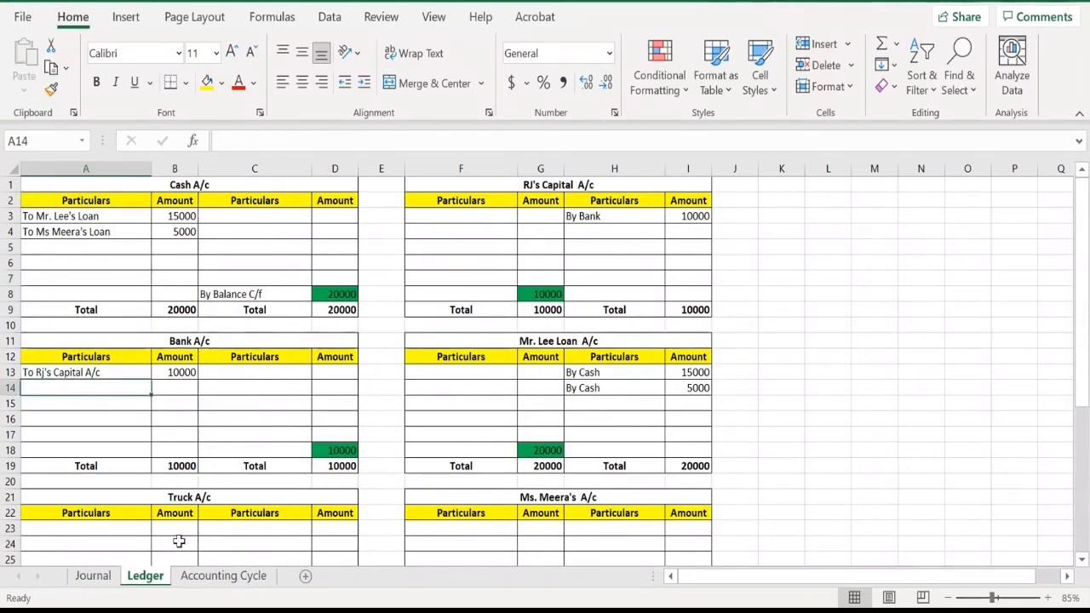
Compare the third journal entry with its postings in the Cash A/c and in row 14 of the first lender's loan account.
left_click(94, 577)
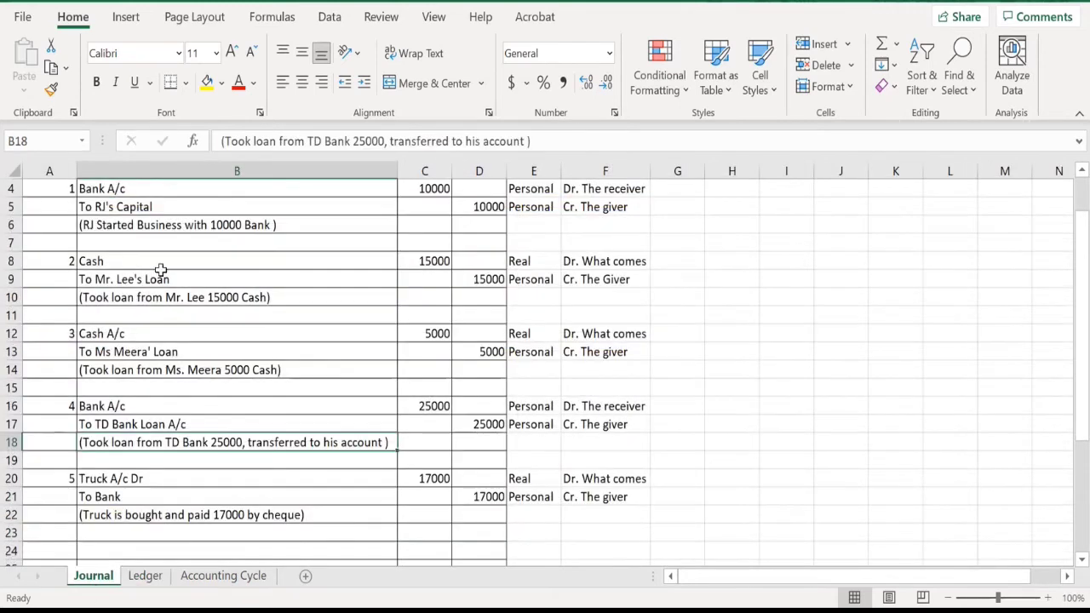
left_click_drag(148, 335, 150, 368)
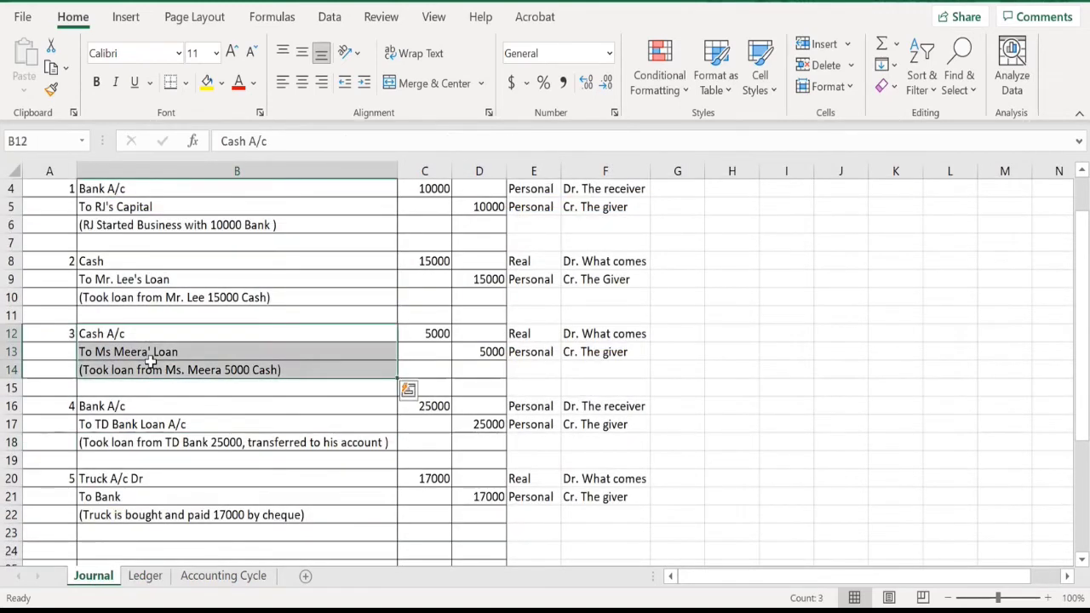
left_click(160, 575)
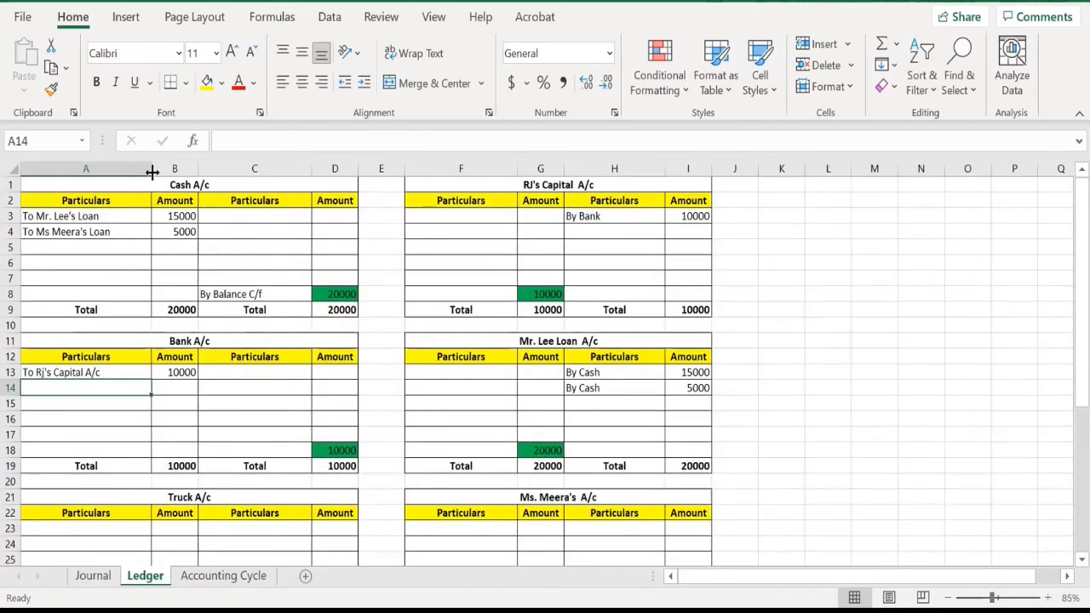
left_click(79, 232)
left_click(180, 232)
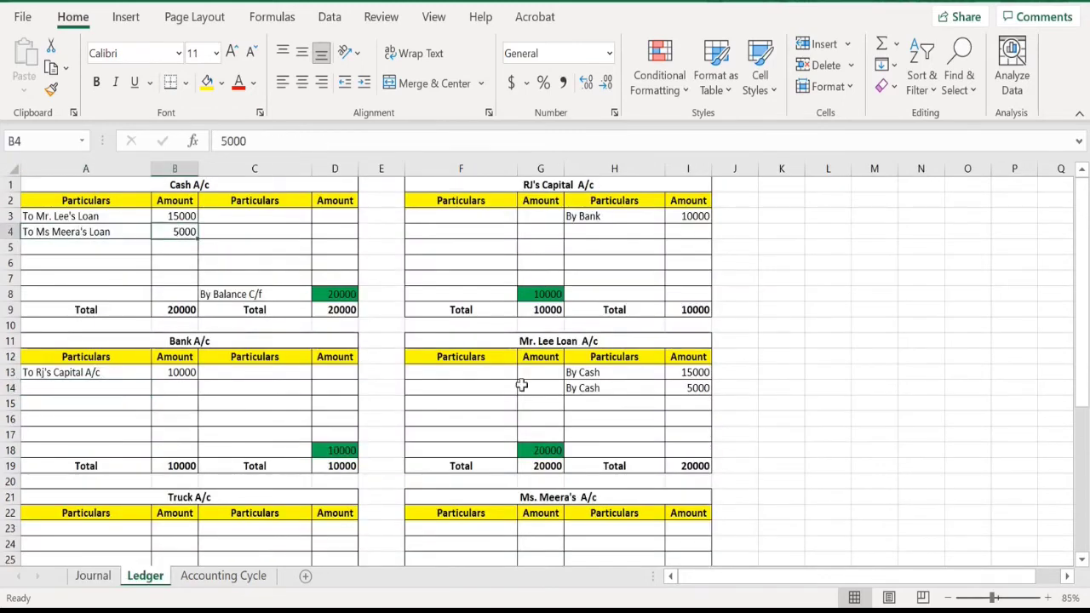
left_click_drag(607, 388, 692, 399)
key("ctrl+q")
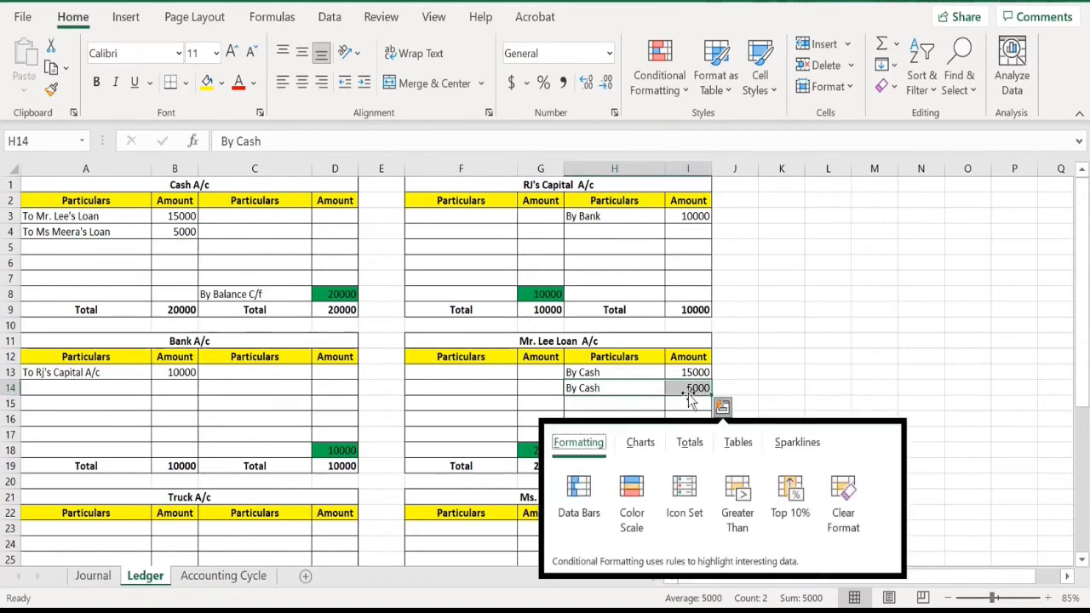
key("Escape")
Copy the "By Cash" 5000 posting from H14:I14 to H23:I23 on the credit side of the second lender's account.
scroll(612, 397, "down", 2)
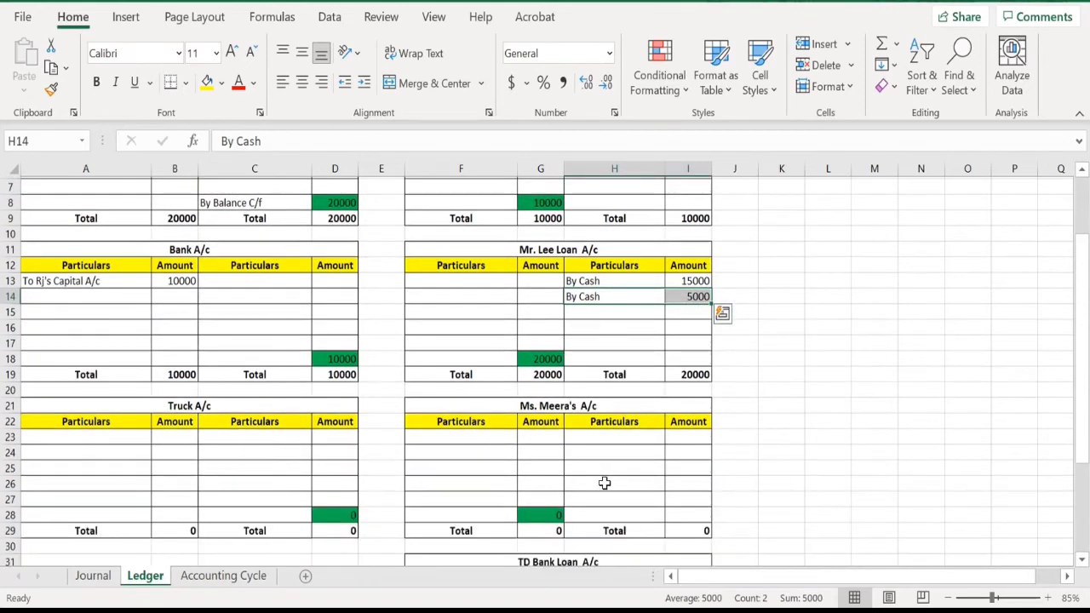
left_click(594, 431)
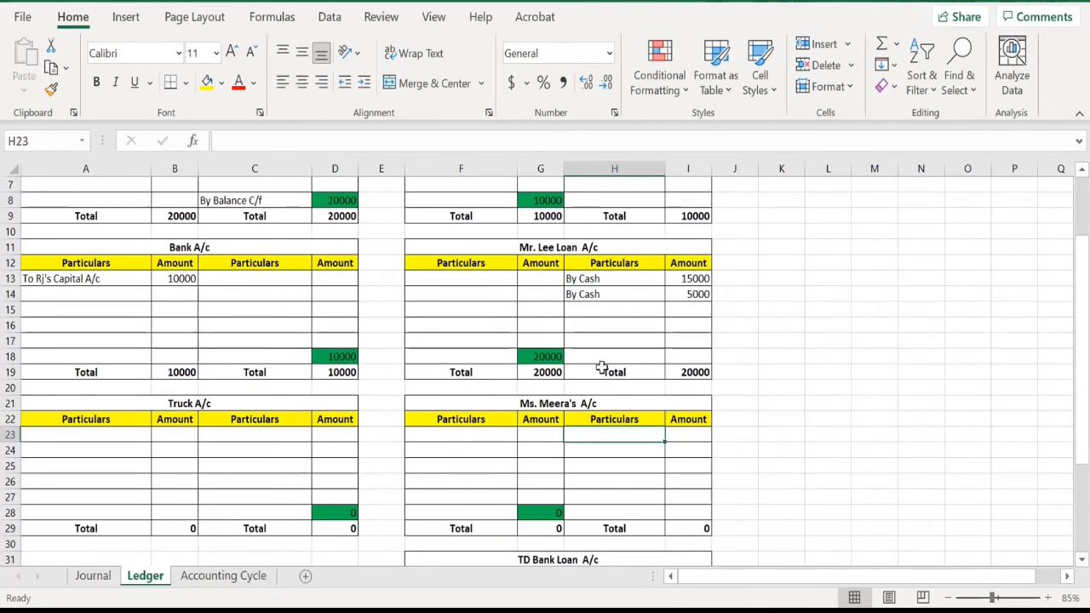
left_click_drag(606, 295, 689, 294)
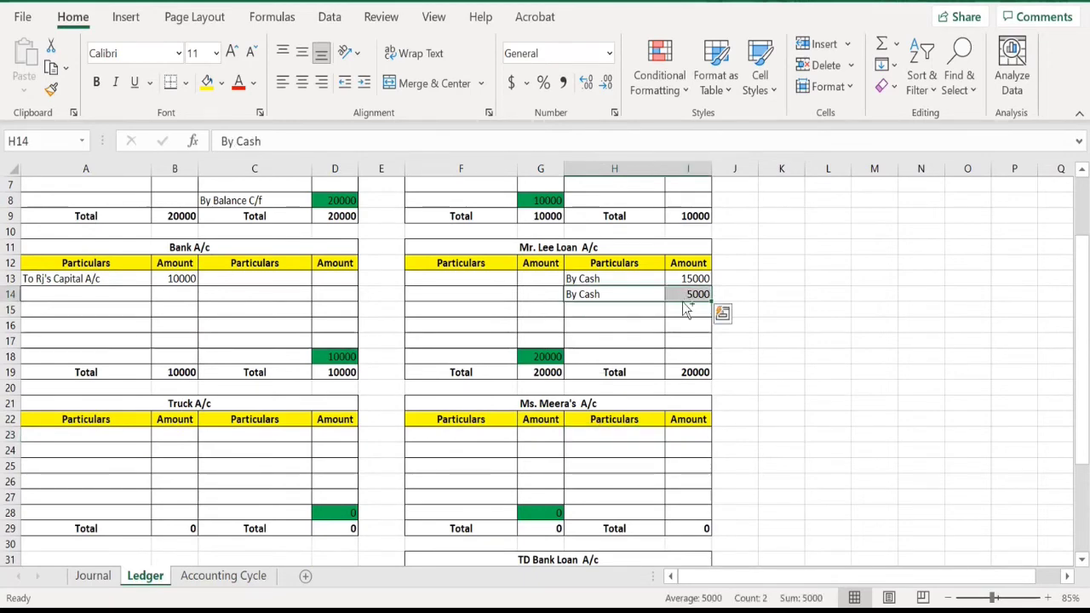
key("ctrl+c")
left_click(601, 437)
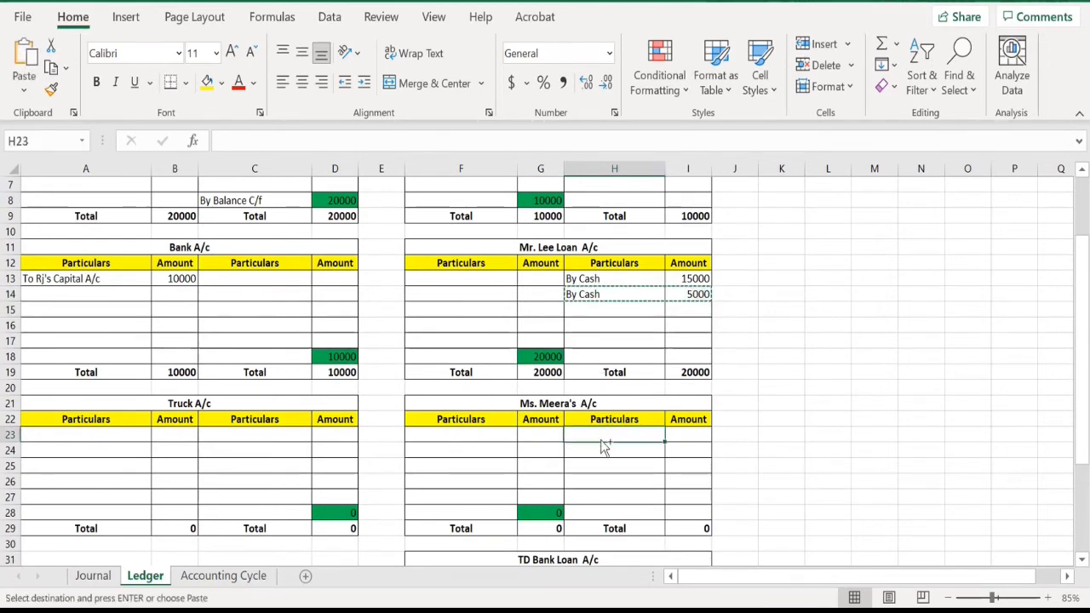
key("ctrl+v")
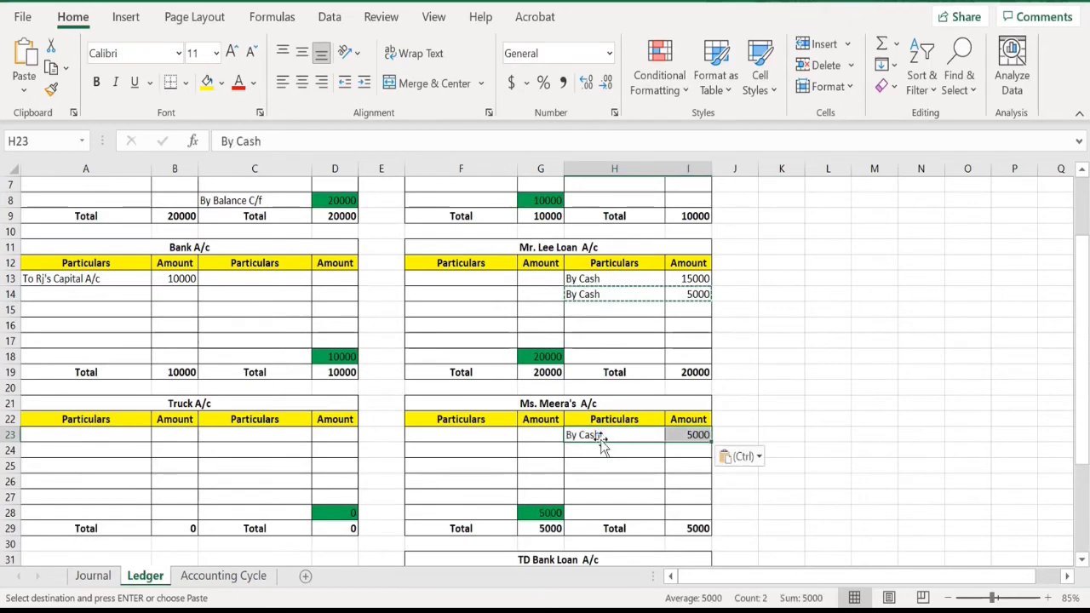
Clear the misplaced "By Cash" 5000 posting from H14:I14 in the first lender's loan account.
left_click(655, 320)
key("Escape")
left_click_drag(623, 295, 684, 296)
key("Delete")
left_click(587, 355)
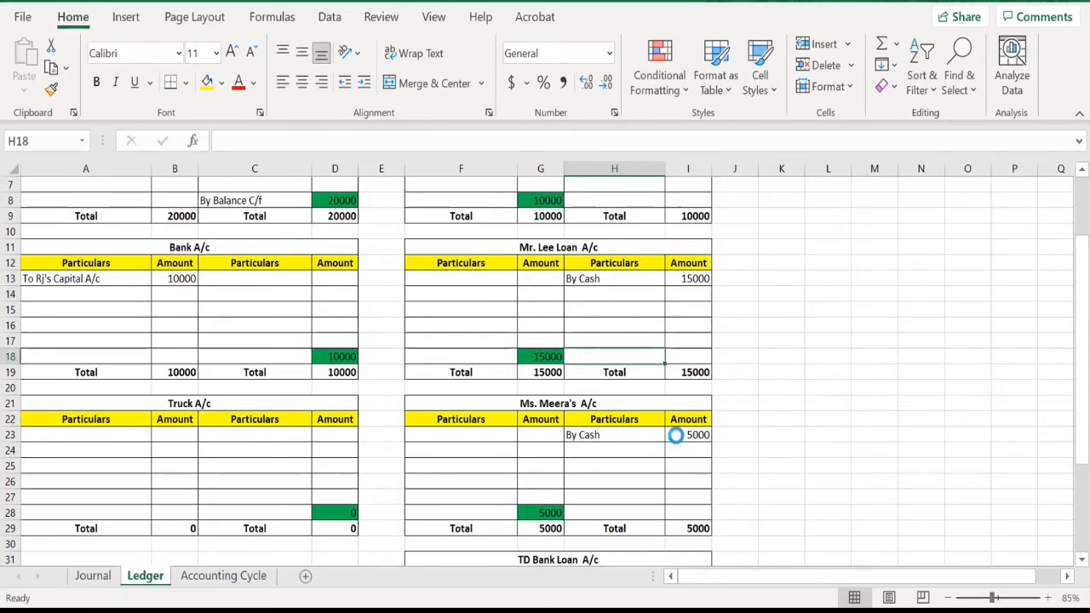
Check both lenders' loan accounts on the Ledger sheet against the debit postings in the Cash A/c.
scroll(579, 352, "down", 1)
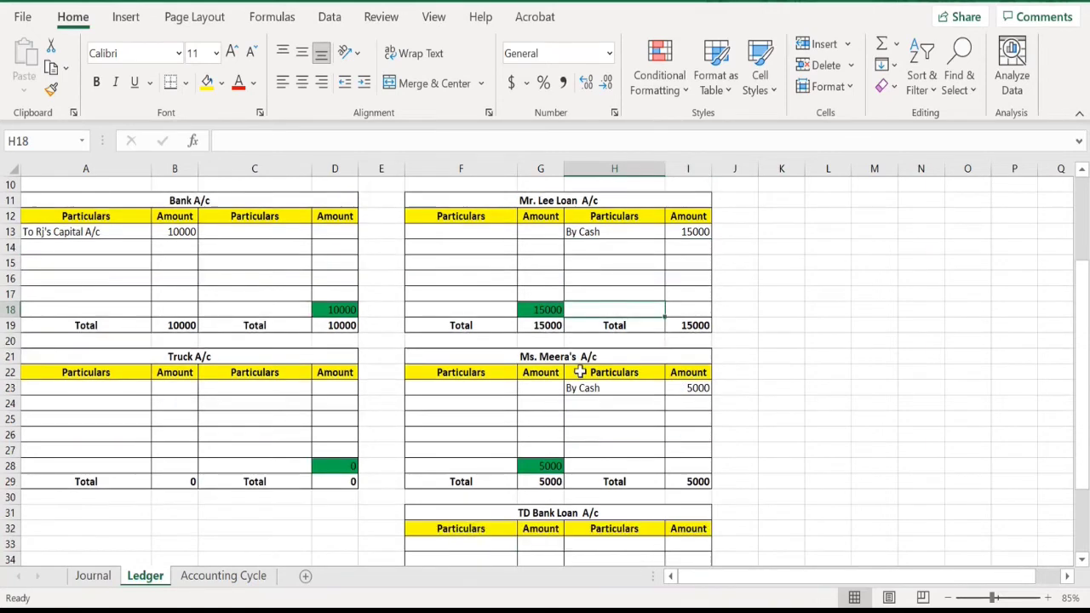
scroll(579, 369, "up", 2)
scroll(579, 372, "up", 1)
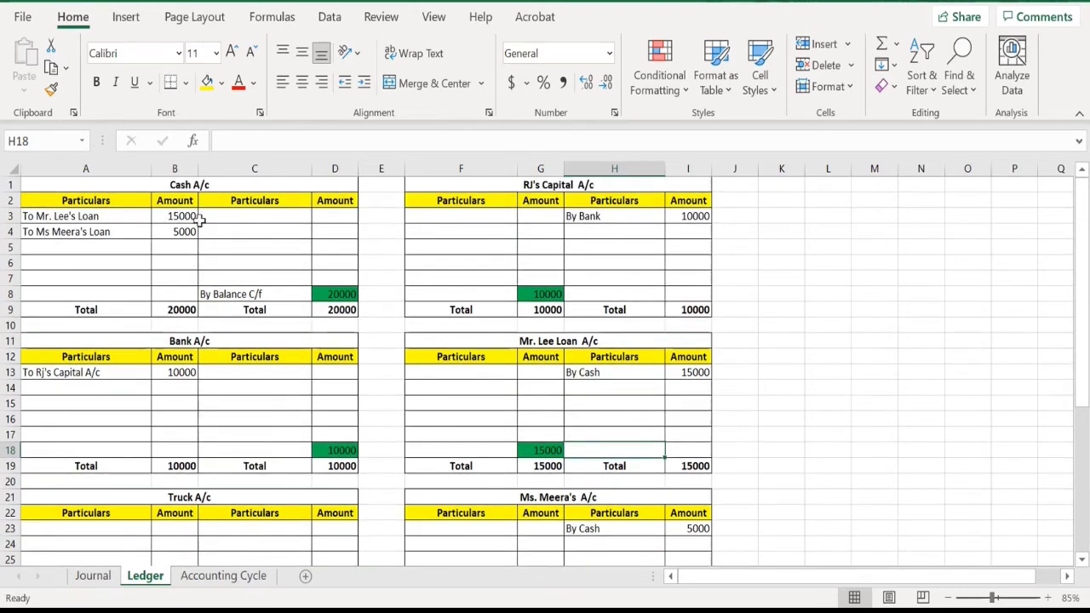
left_click(688, 372)
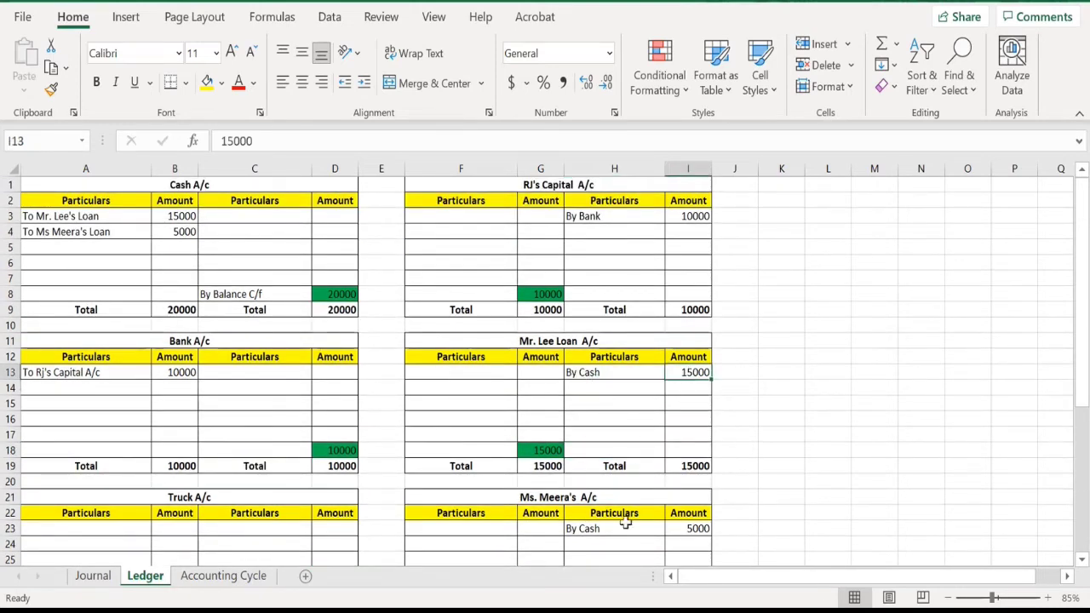
scroll(616, 533, "down", 1)
left_click_drag(613, 497, 676, 503)
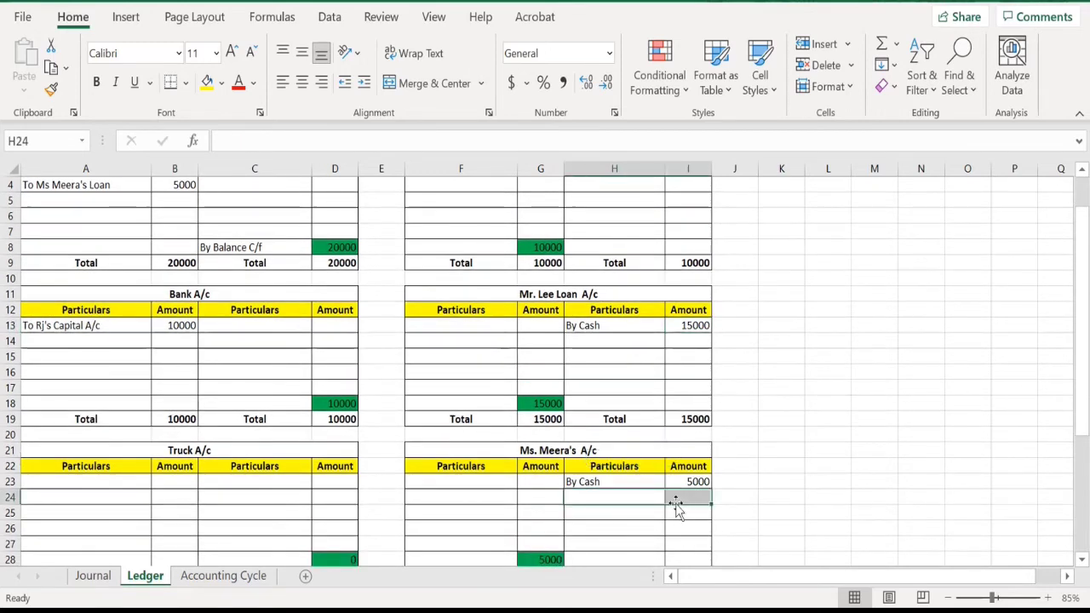
left_click(615, 535)
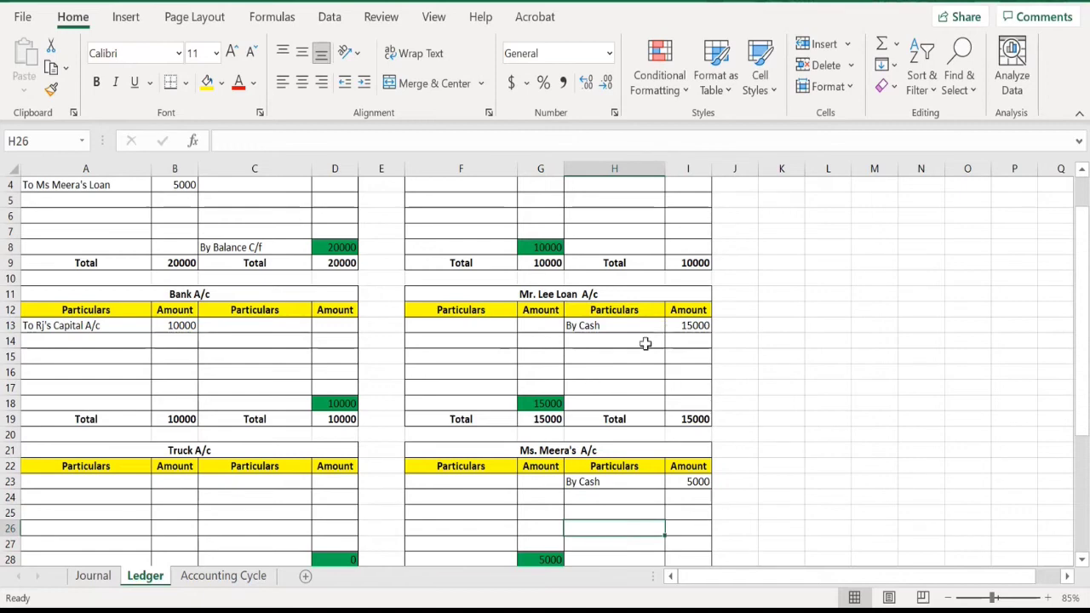
scroll(645, 343, "up", 1)
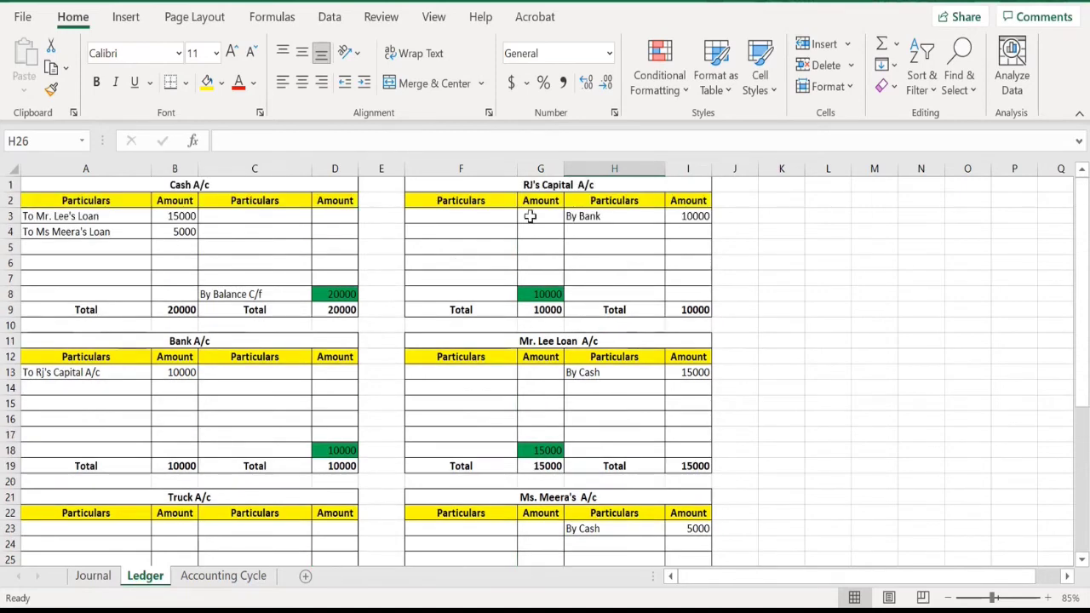
left_click(564, 341)
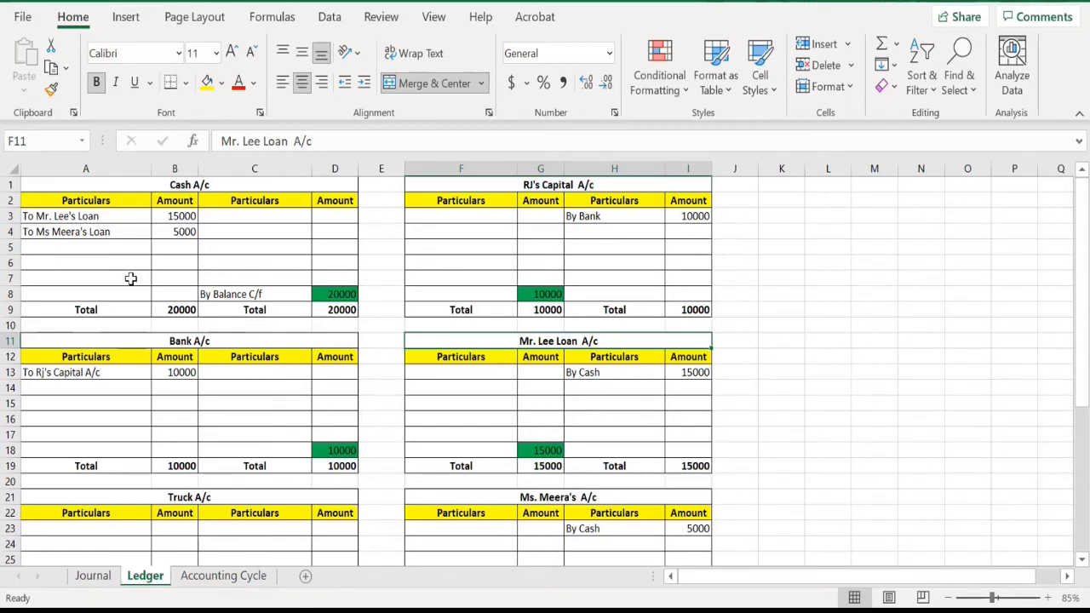
Check the fourth journal entry, the TD Bank loan, and select cell A14 in the Bank A/c on the Ledger sheet.
left_click(105, 582)
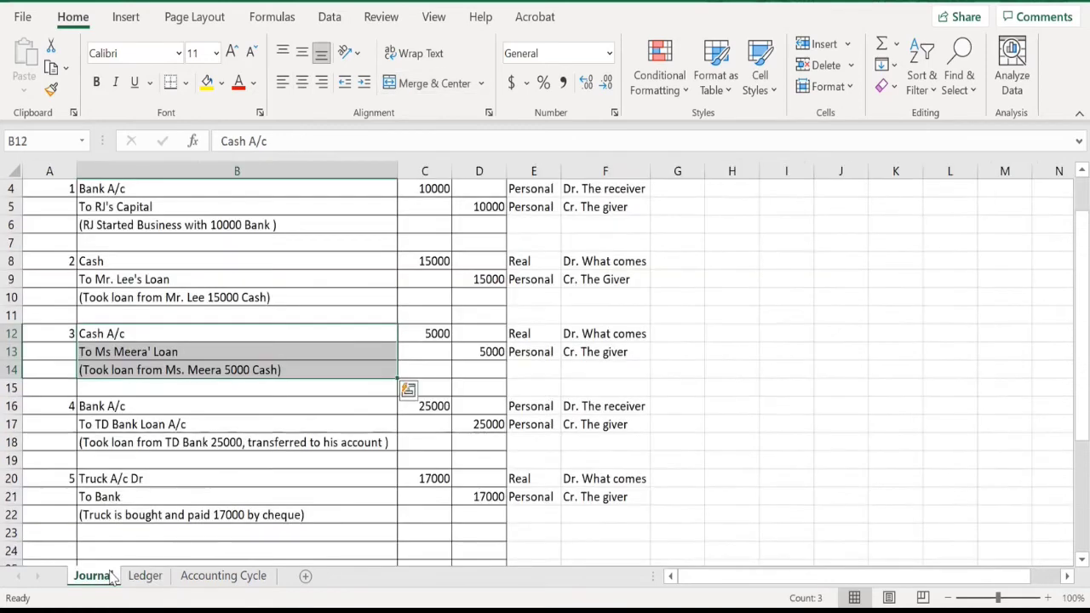
left_click_drag(144, 410, 146, 430)
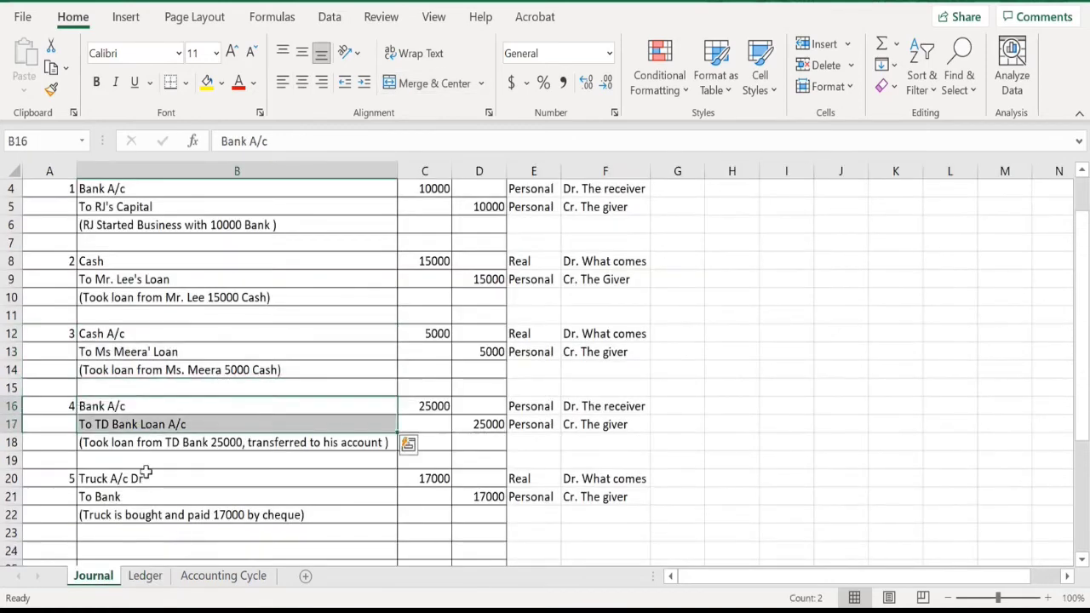
left_click(145, 577)
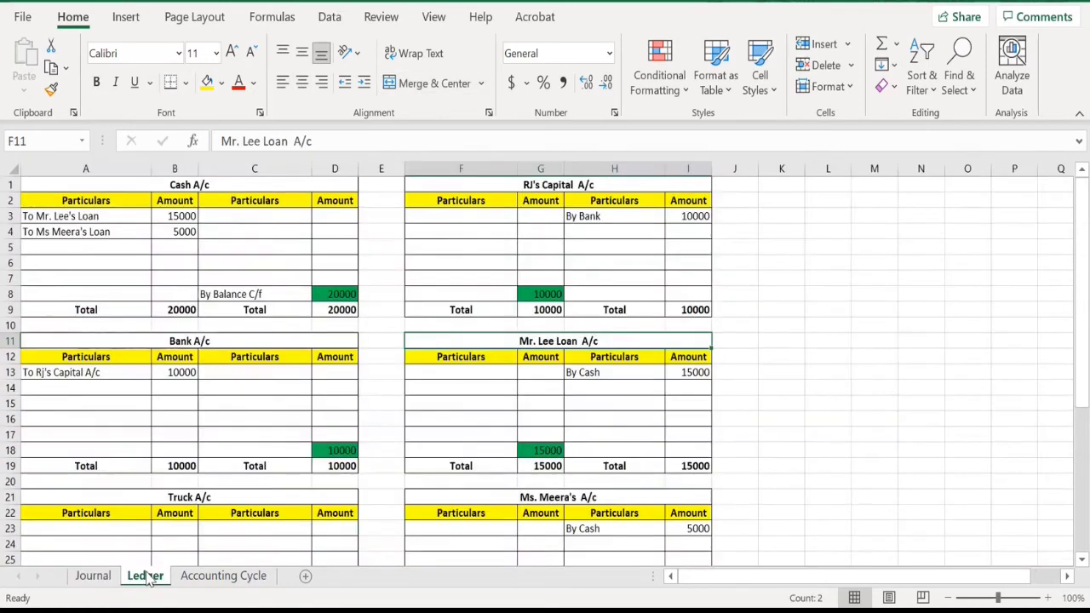
left_click(178, 341)
left_click(74, 391)
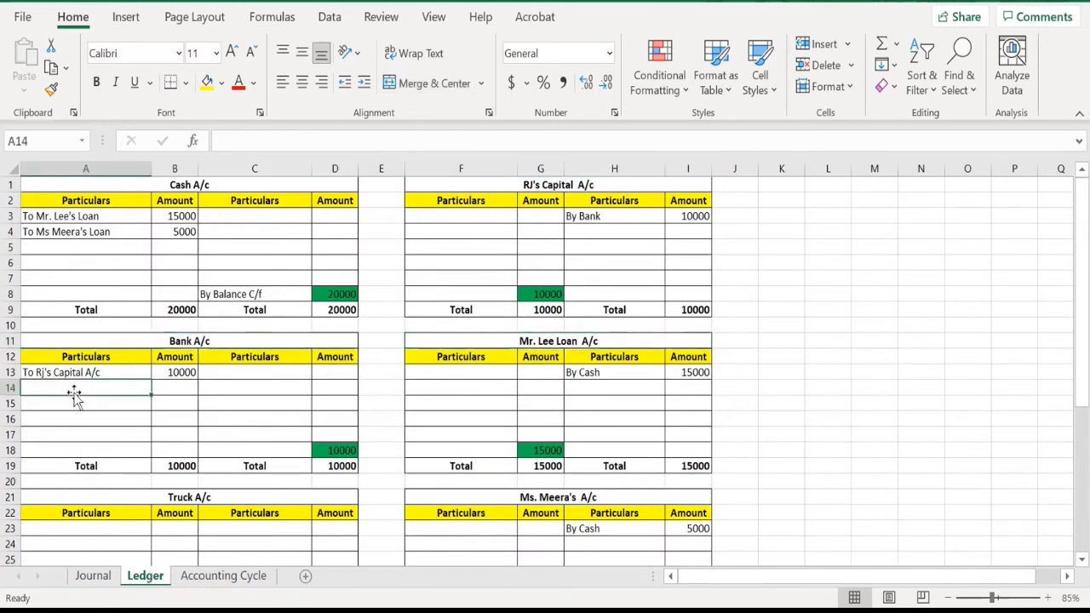
type("To TD")
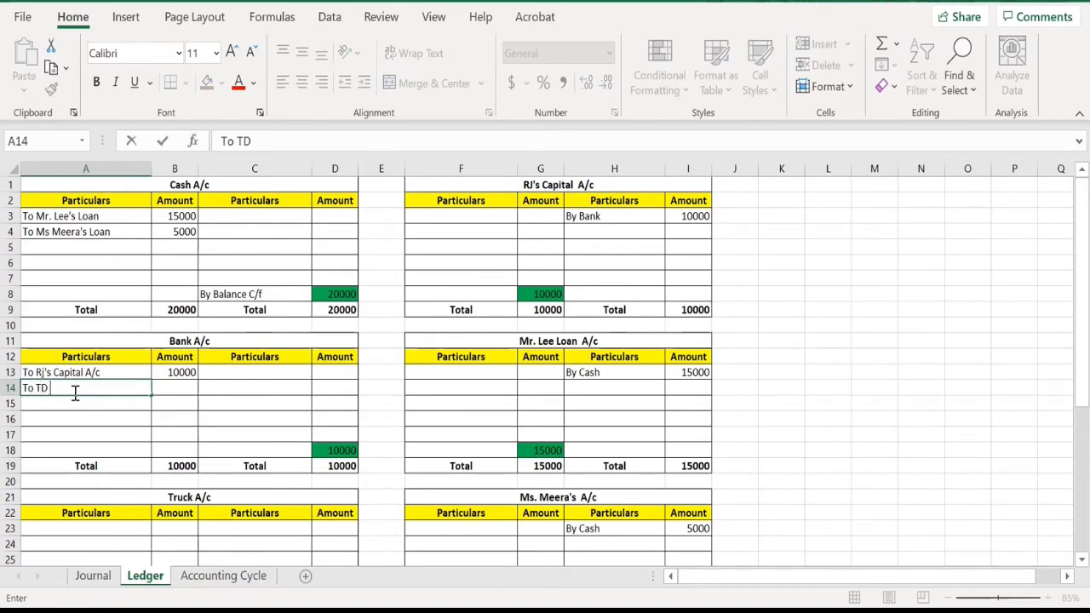
type("'")
key("ctrl+s")
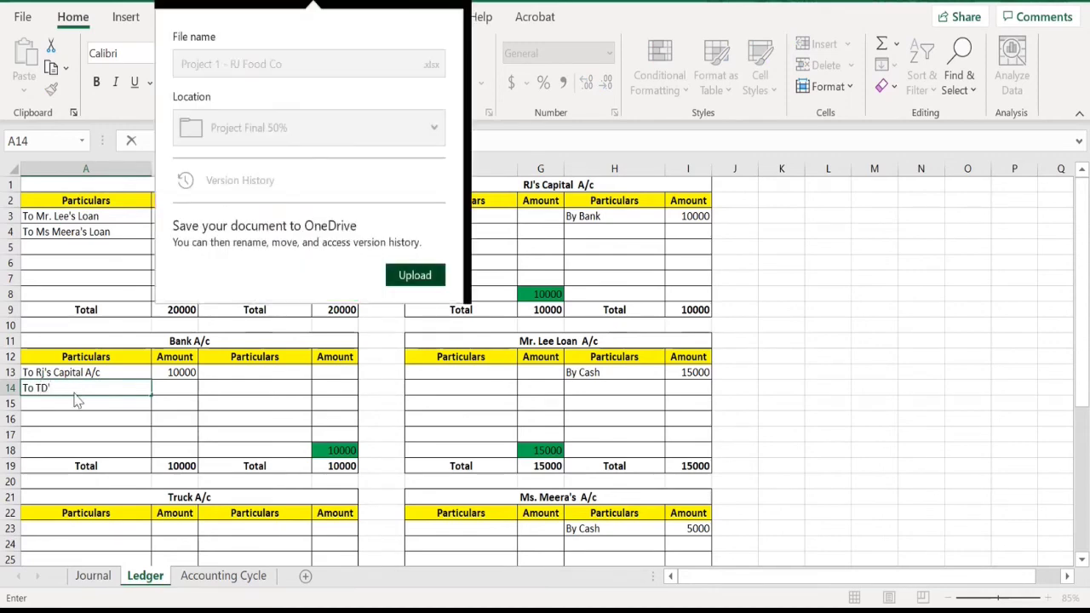
key("Return")
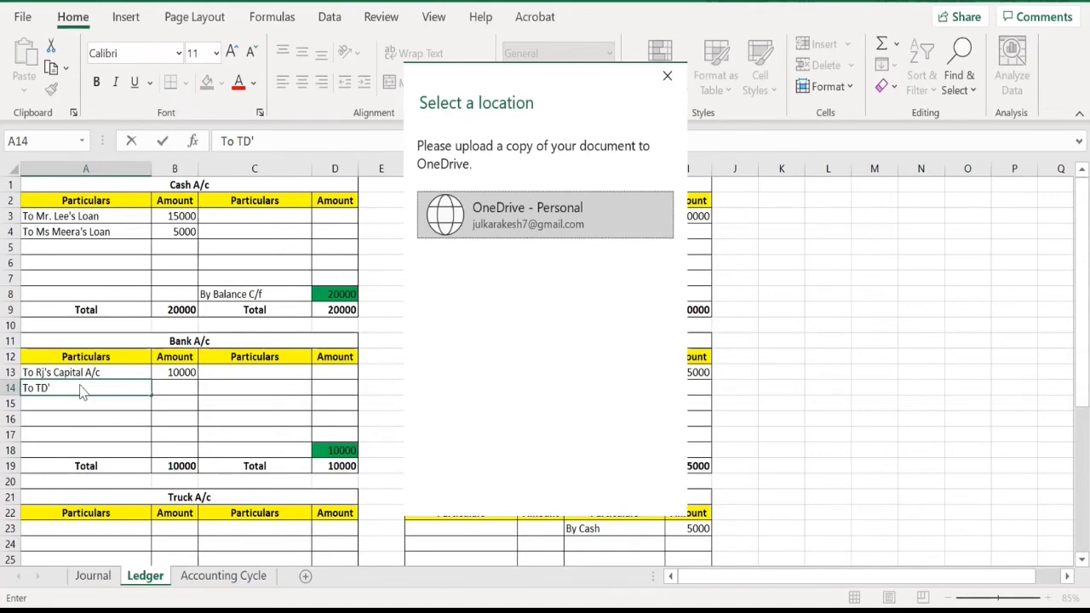
key("Escape")
key("Escape")
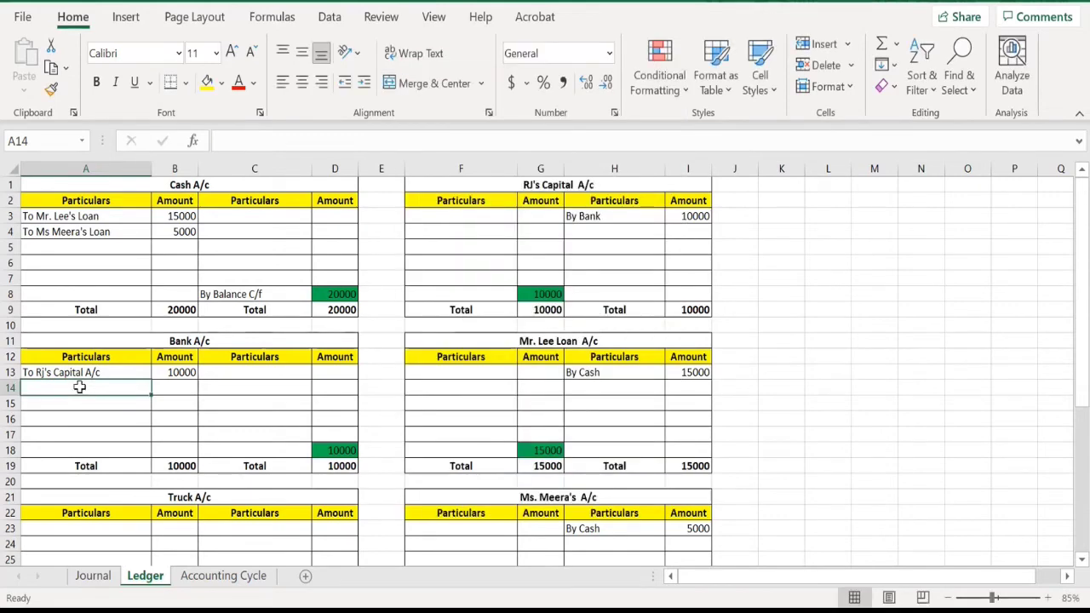
Enter "To TD Bank Loan A/c" in cell A14 on the debit side of the Bank A/c.
type("To R")
key("BackSpace")
key("BackSpace")
type("T")
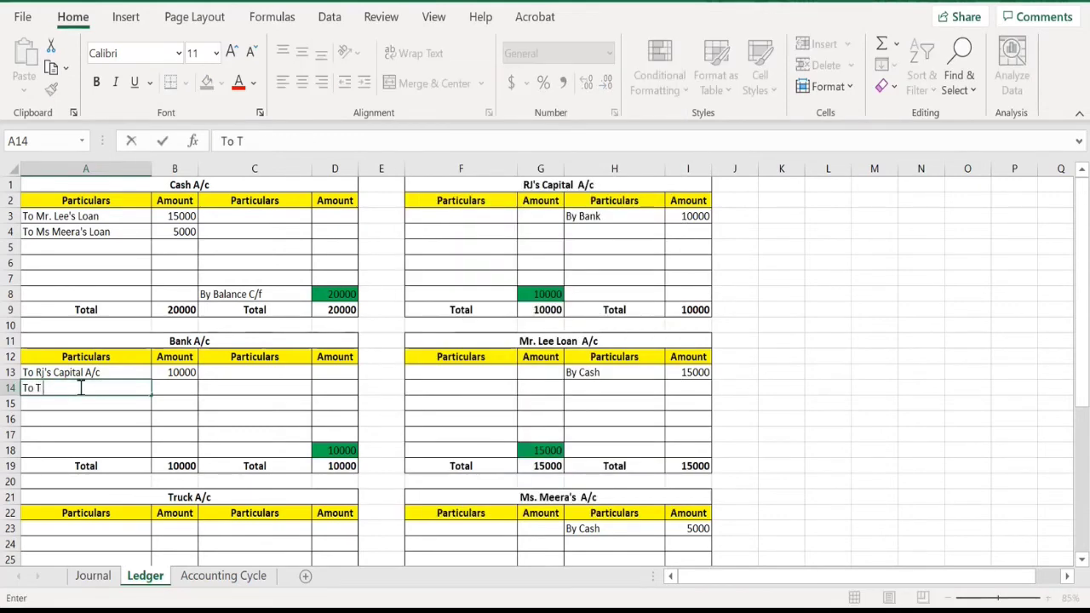
type("D Bank Loan ")
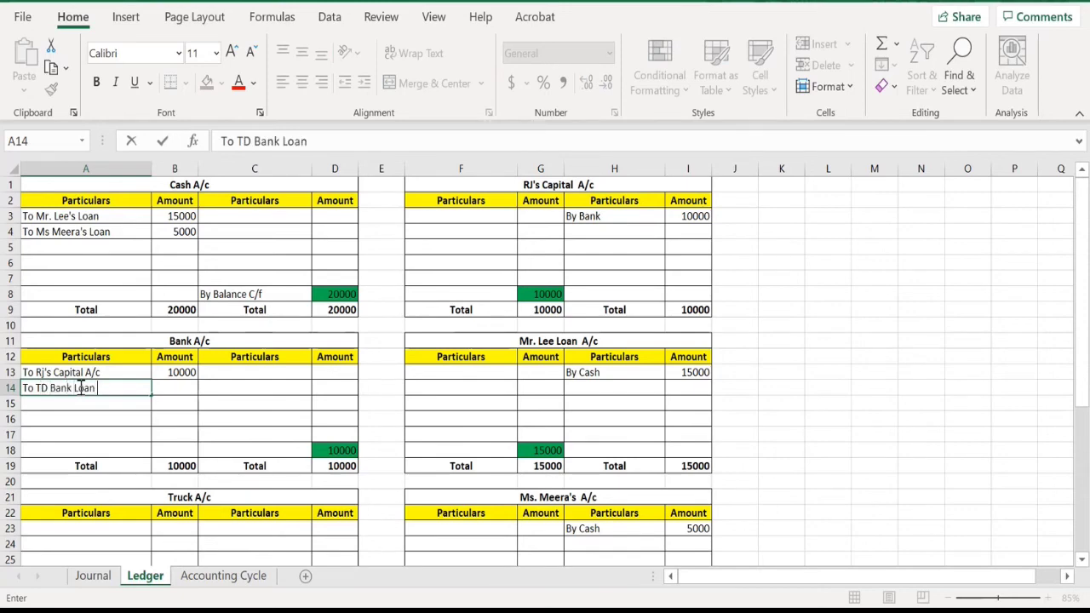
type("A/c")
key("Return")
key("Up")
key("Right")
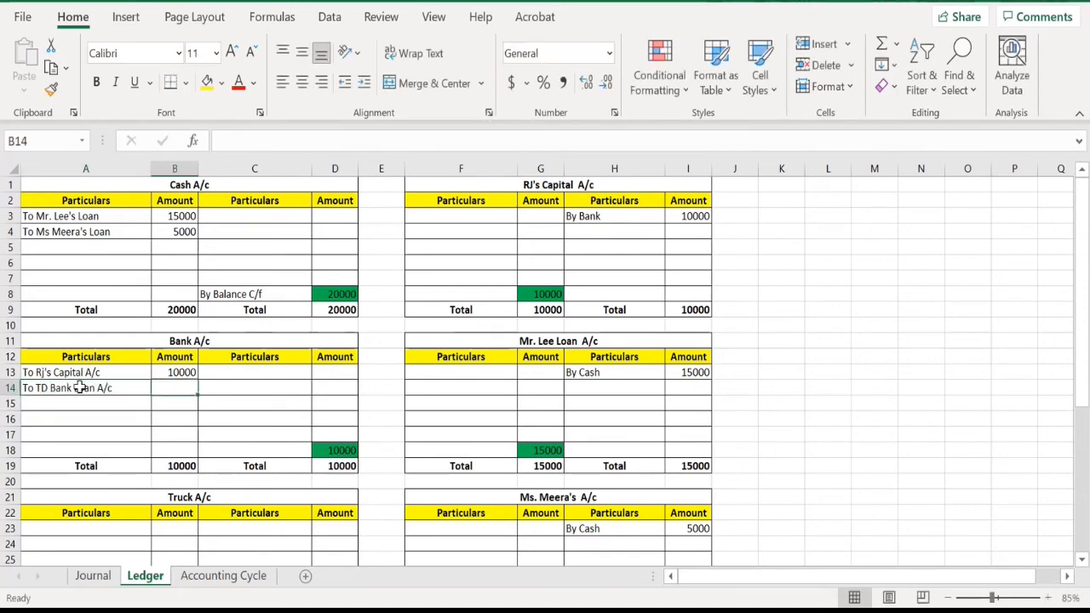
Check the fourth entry's amount on the Journal sheet and enter 25000 in cell B14 of the Bank A/c.
left_click(93, 577)
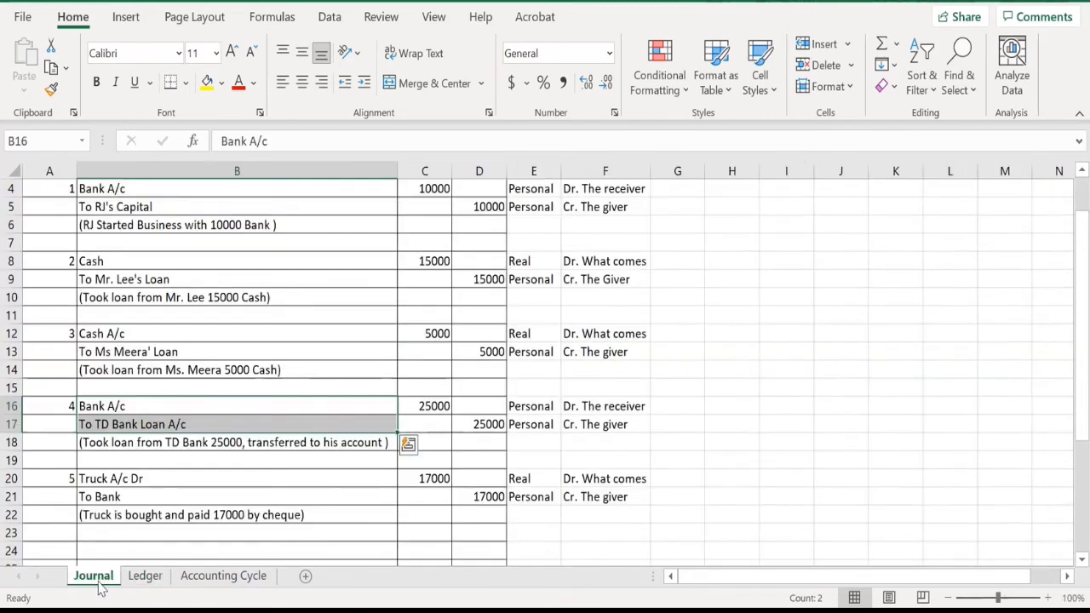
left_click(145, 575)
type("25")
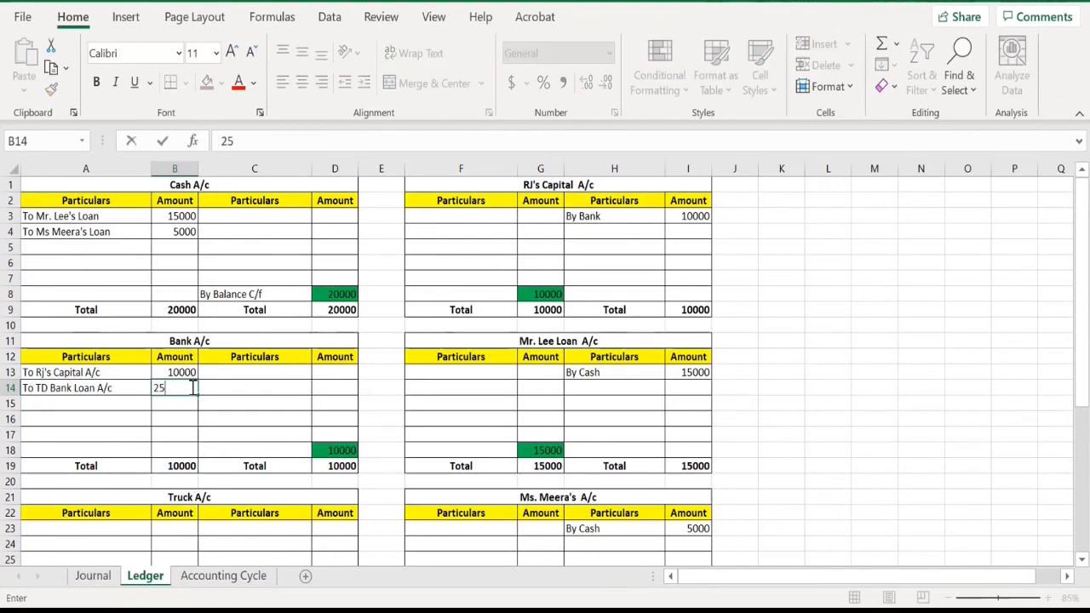
type("000")
key("Return")
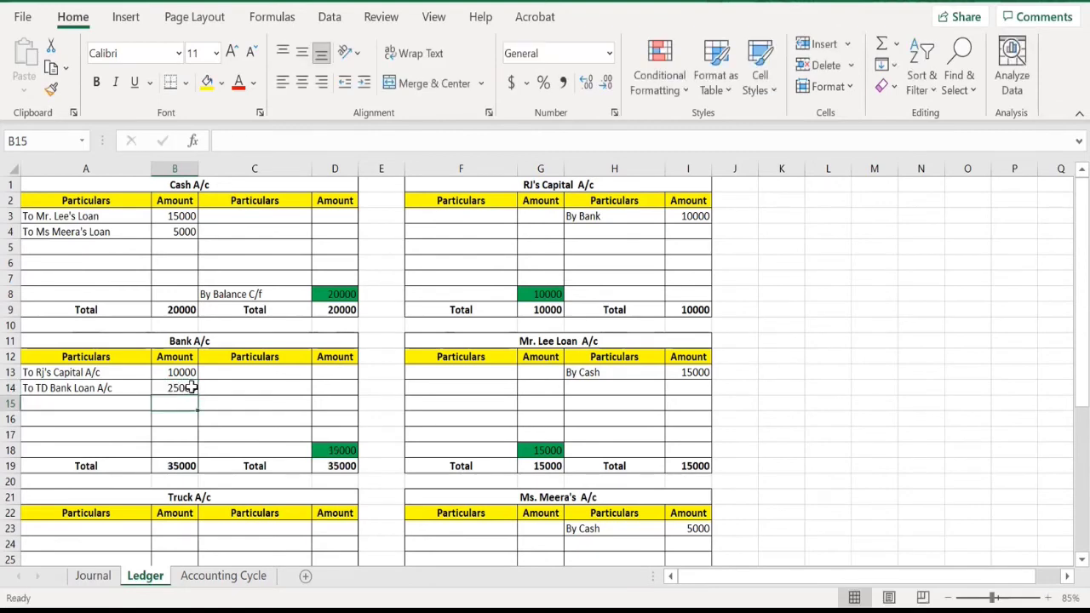
key("Up")
key("Left")
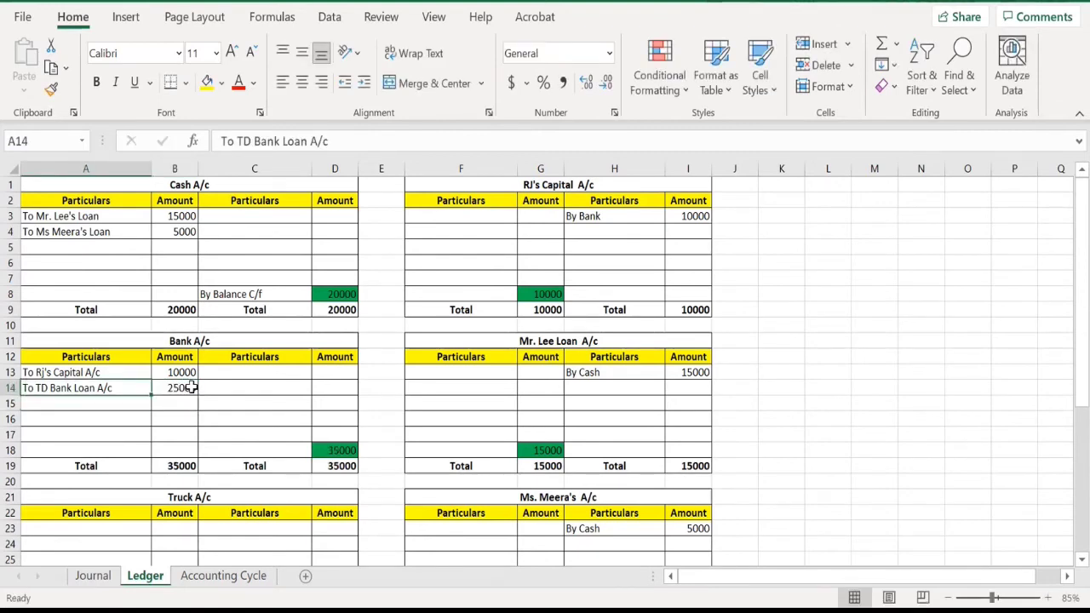
key("Up")
key("Down")
key("Right")
key("Right")
key("Right")
key("Right")
key("Down")
key("Down")
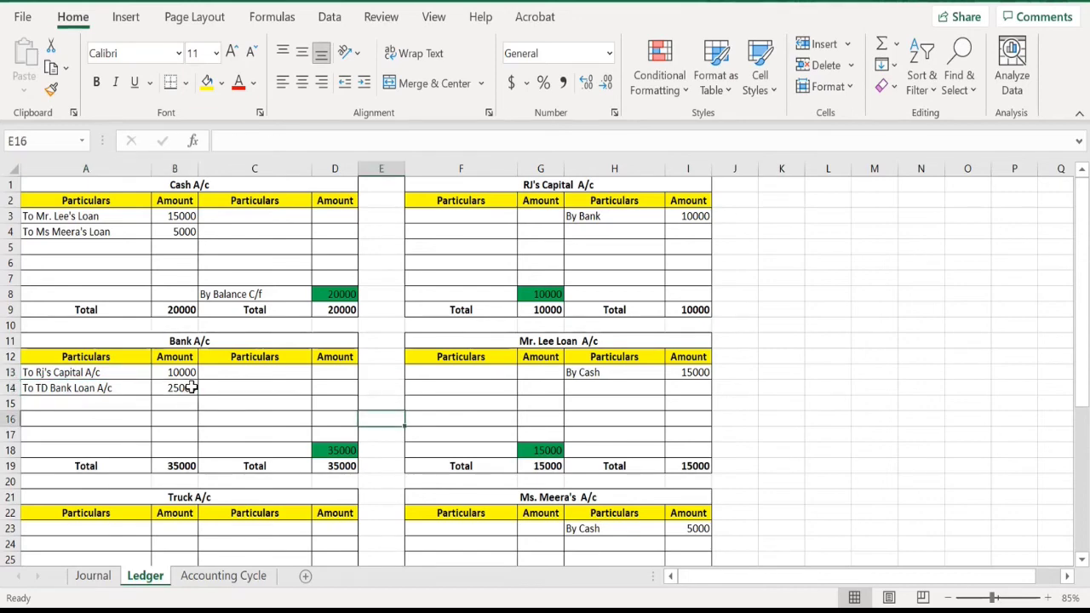
Post "By Bank" with amount 25000 in cells H33 and I33 on the credit side of the TD Bank Loan A/c.
scroll(413, 514, "down", 4)
scroll(587, 519, "down", 1)
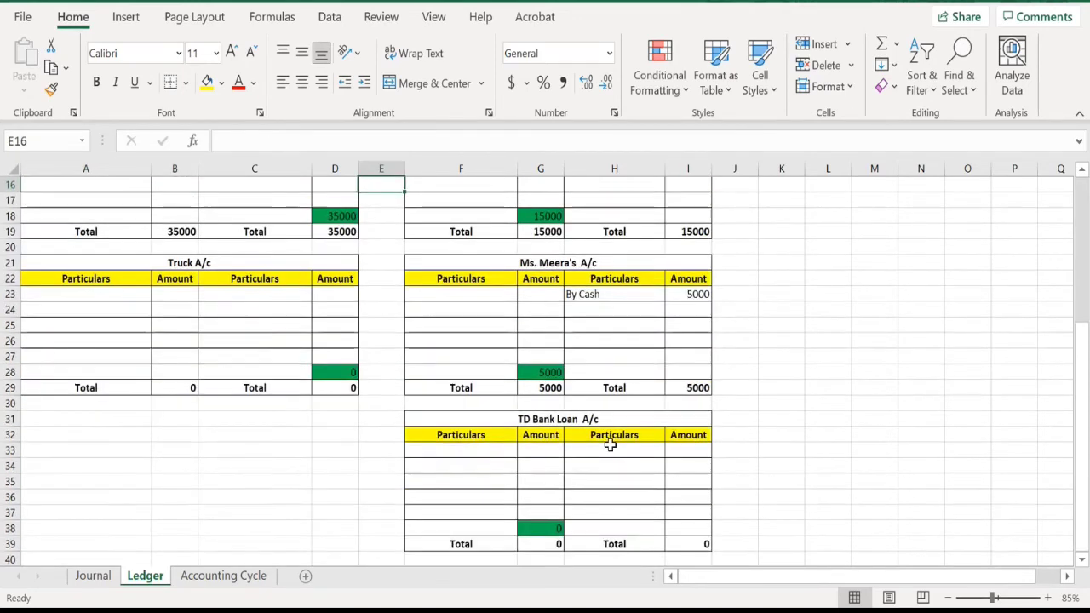
left_click(608, 449)
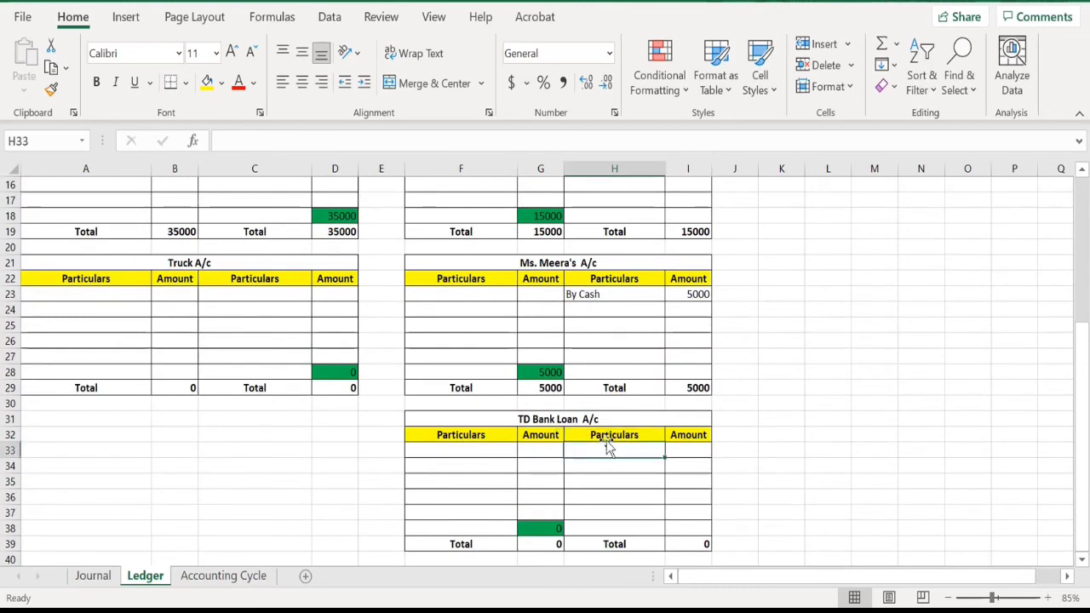
type("By Bank")
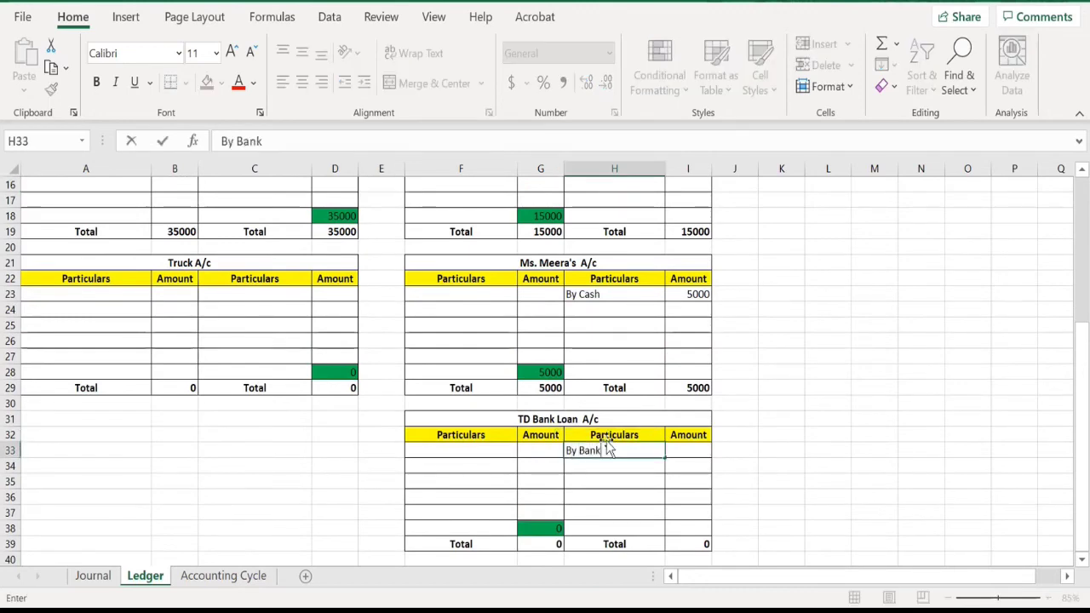
key("Tab")
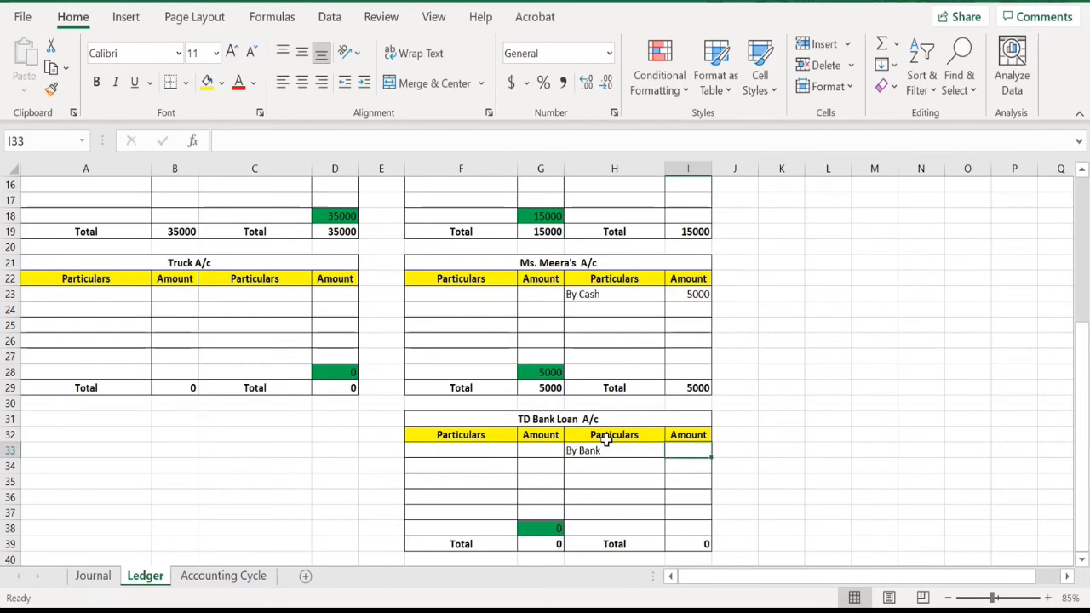
type("25000")
key("Return")
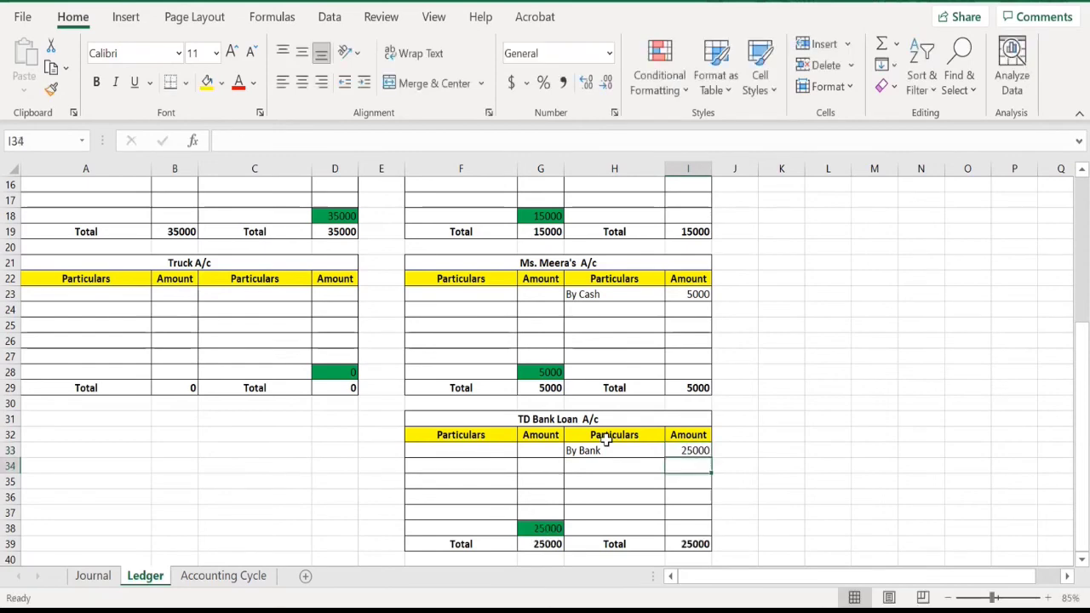
Check the fifth journal entry, the truck purchase, and enter "To Bank" in cell A23 of the Truck A/c on the Ledger sheet.
scroll(394, 404, "up", 2)
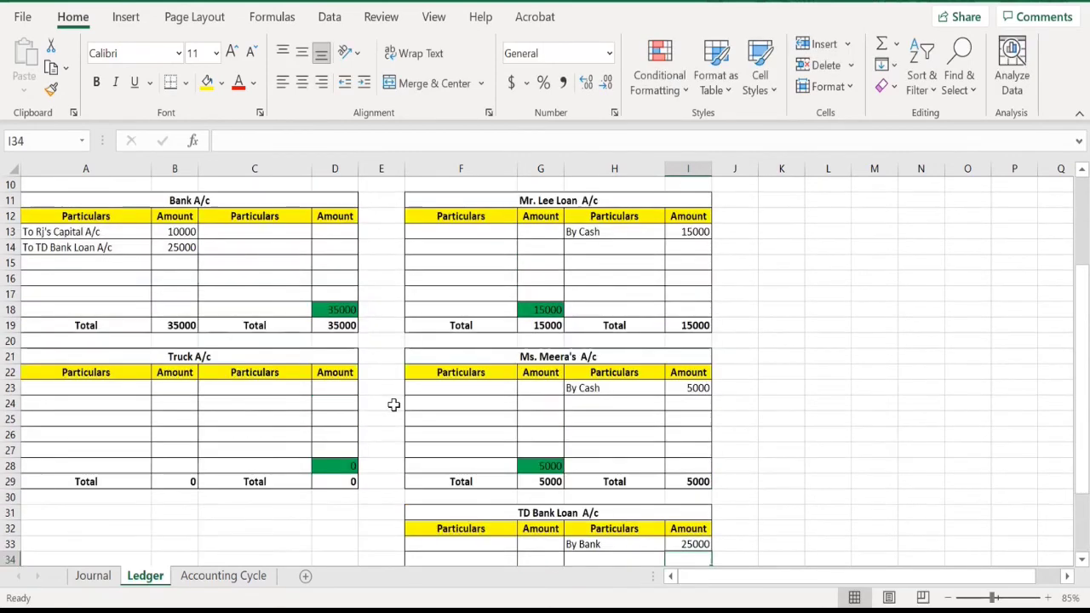
scroll(181, 250, "down", 2)
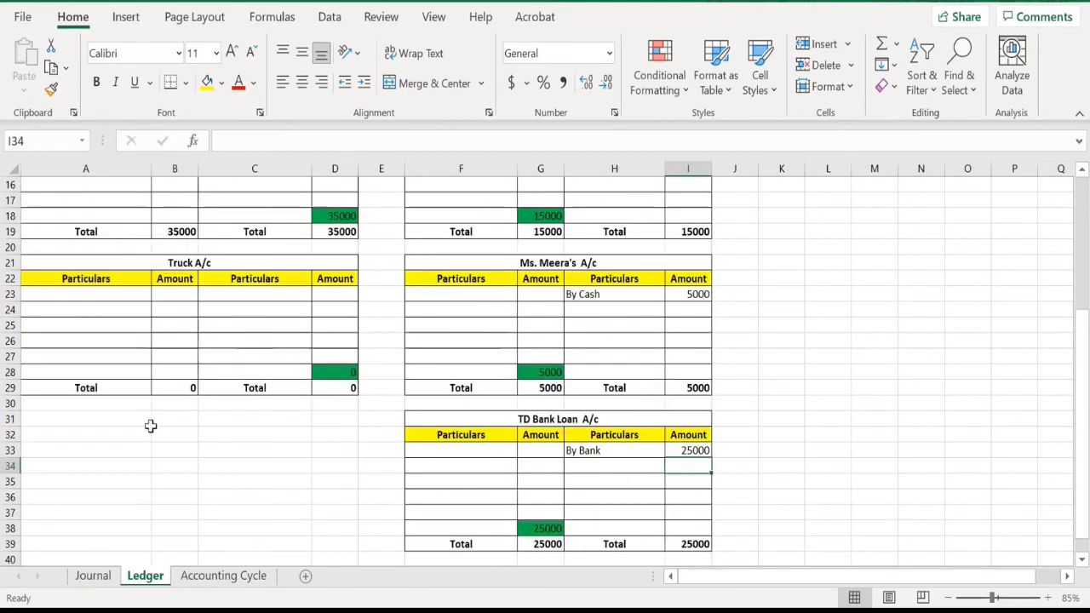
left_click(94, 579)
scroll(197, 443, "down", 1)
left_click_drag(197, 426, 192, 460)
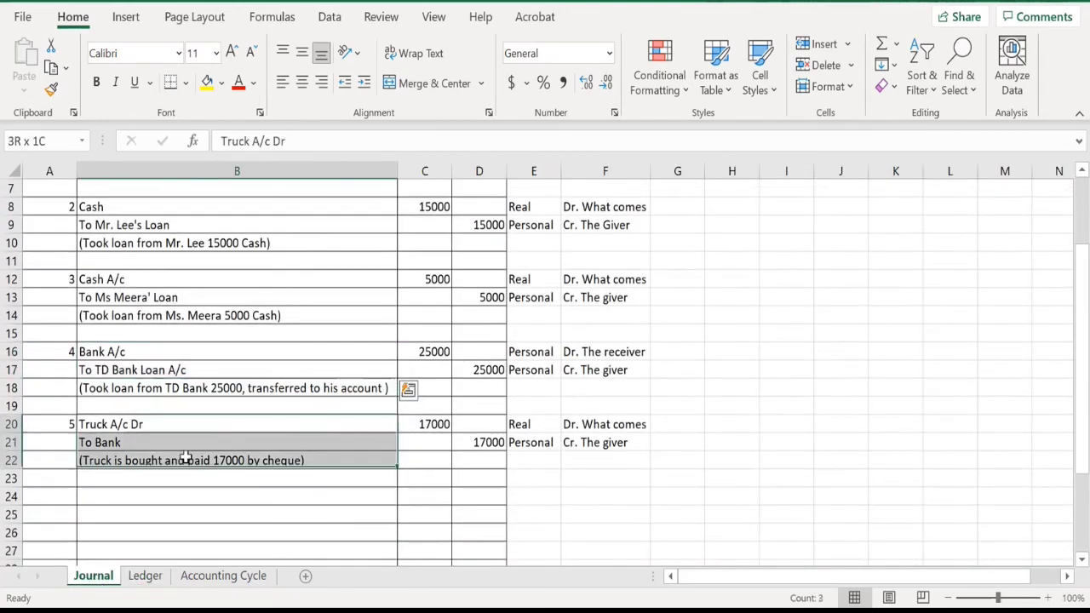
left_click(180, 496)
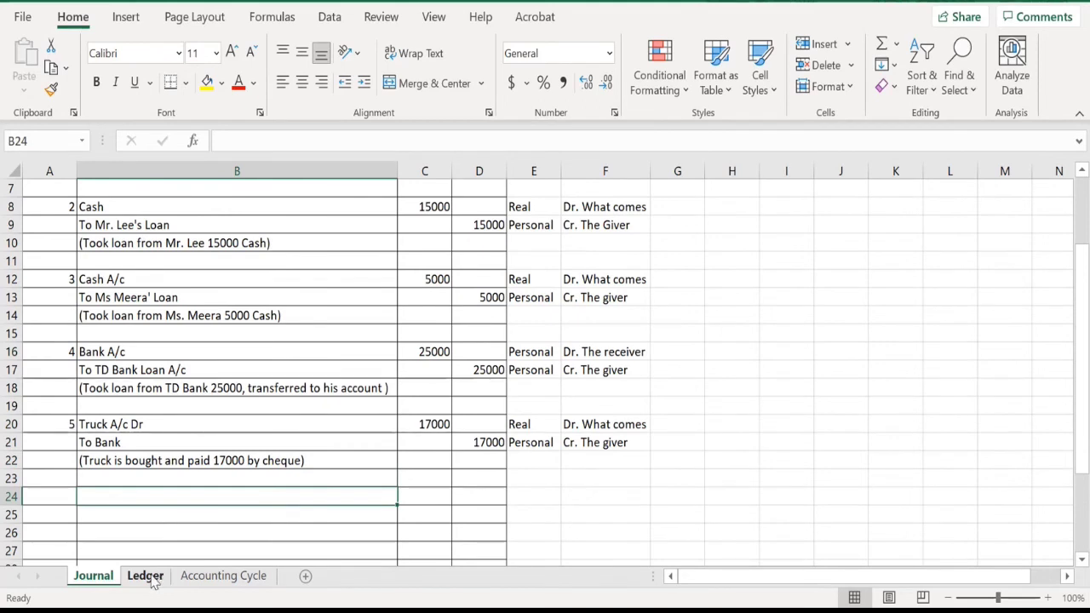
left_click(145, 577)
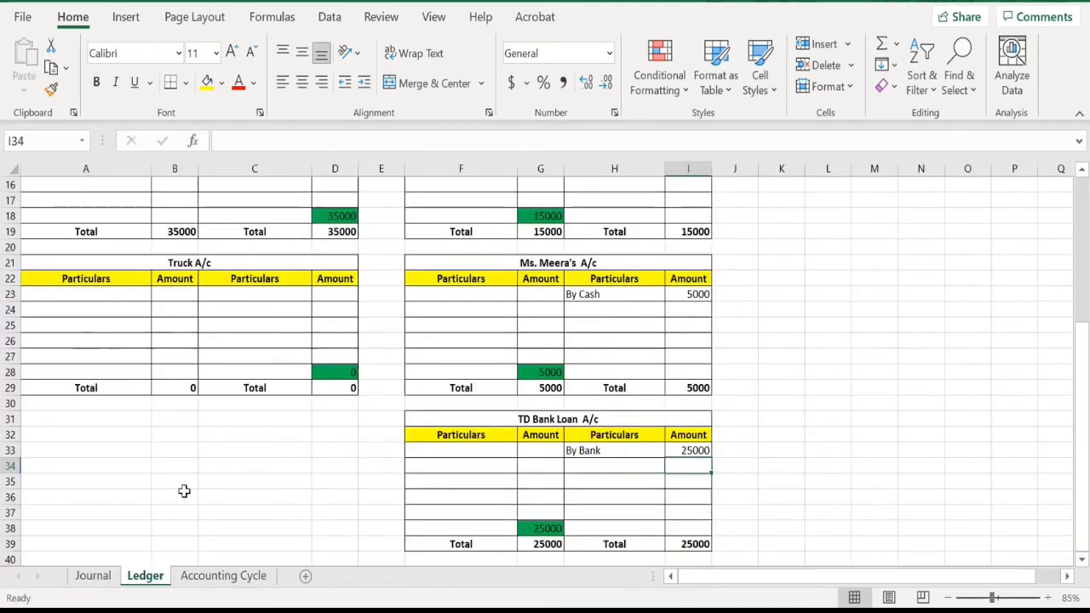
left_click(117, 300)
type("To BAnk")
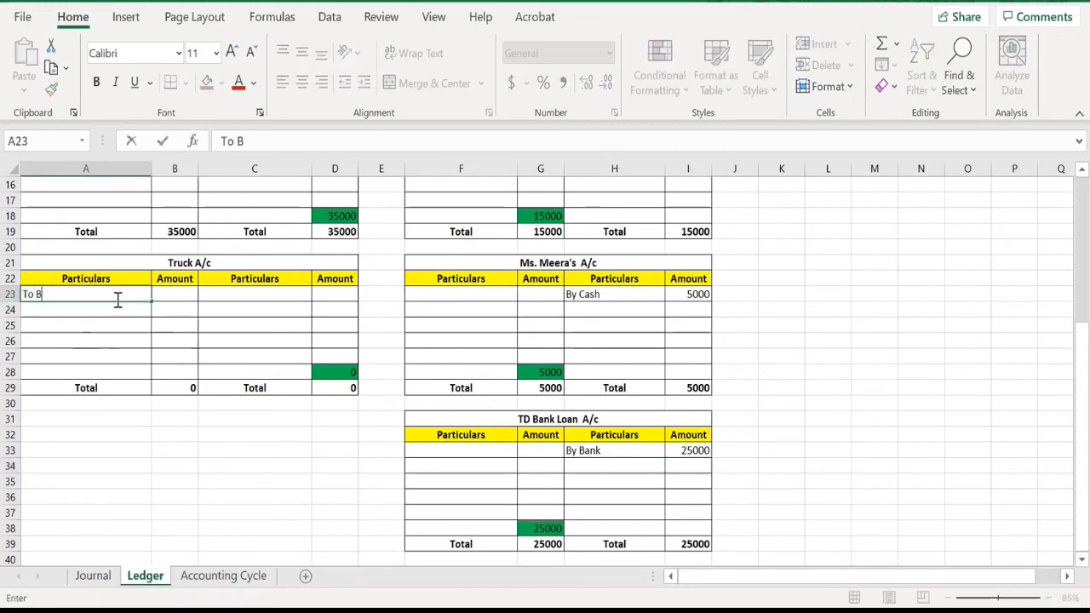
key("Tab")
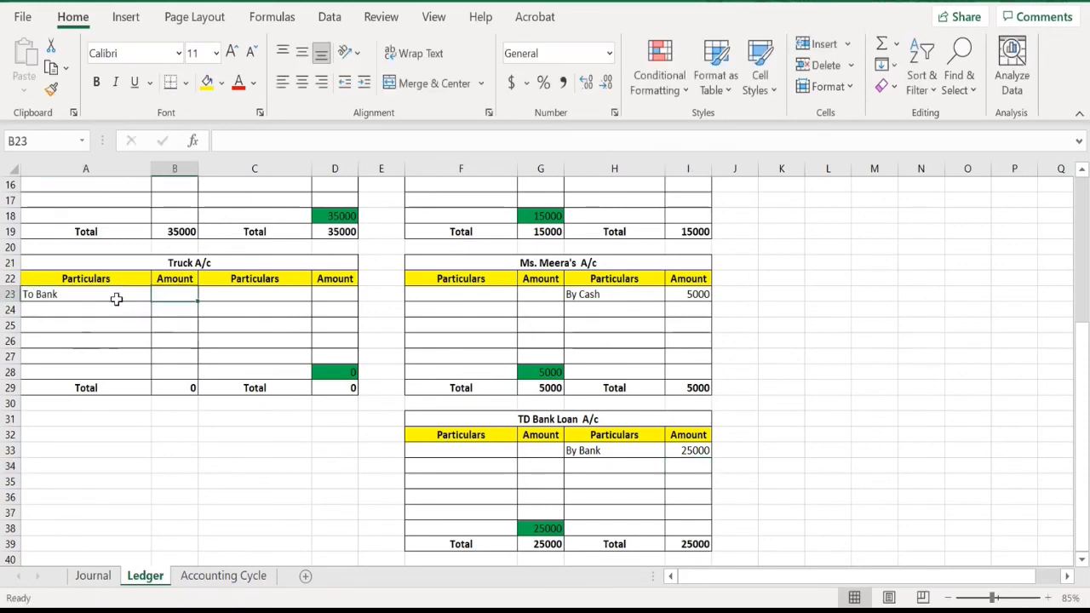
Check the truck purchase amount on the Journal sheet and enter 17000 in cell B23 of the Truck A/c.
left_click(93, 577)
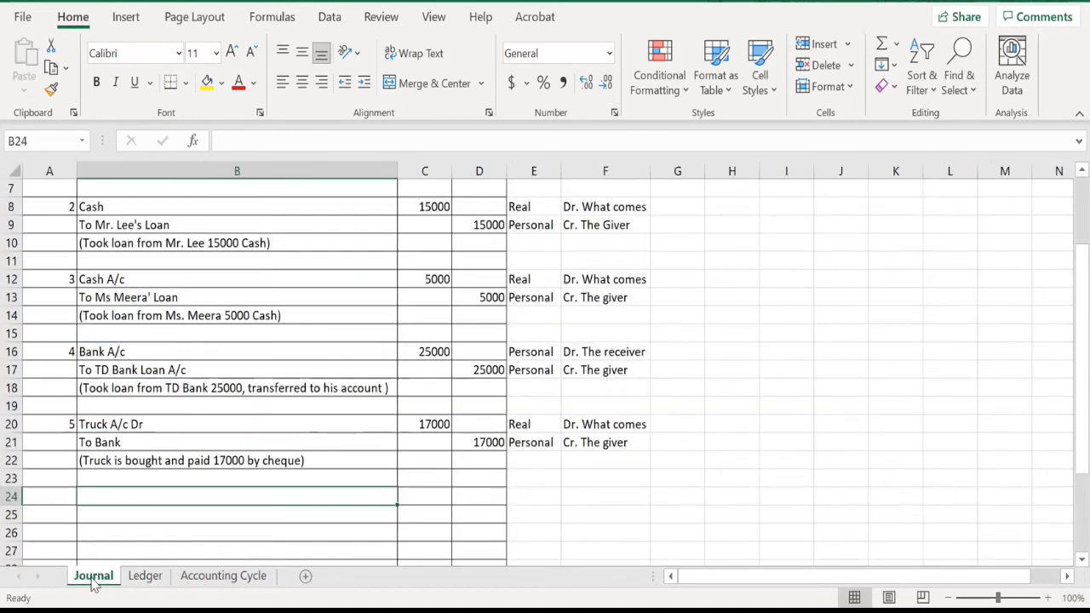
left_click(147, 576)
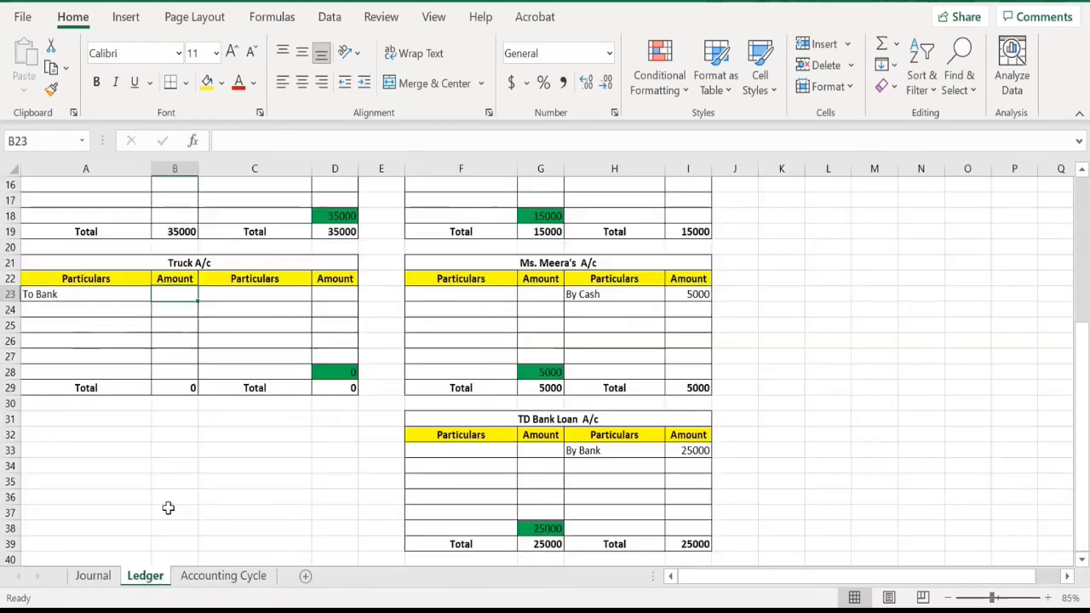
type("17000")
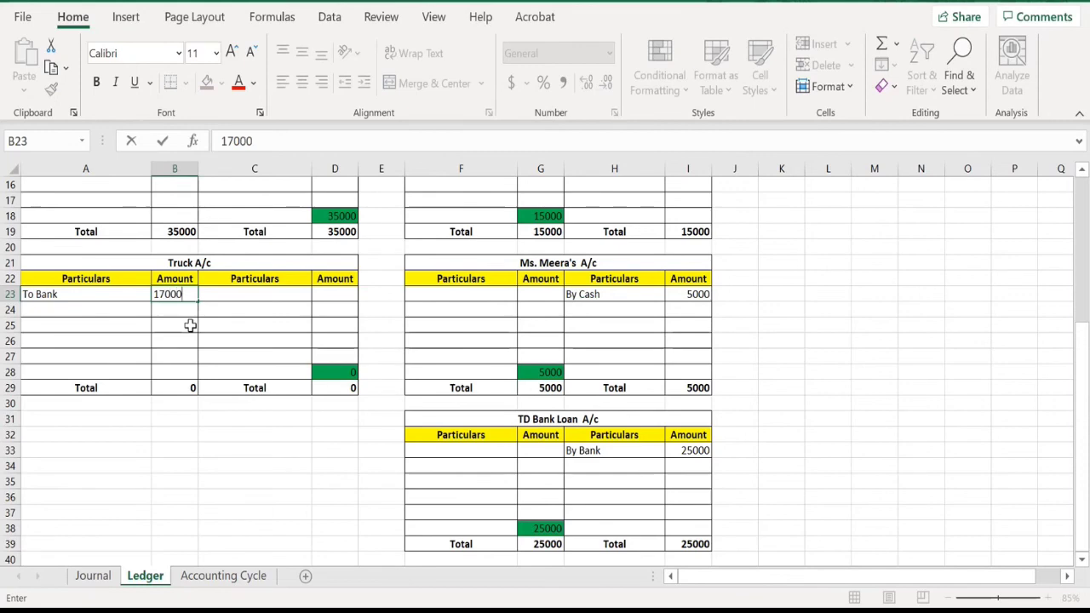
key("ctrl+Return")
key("Return")
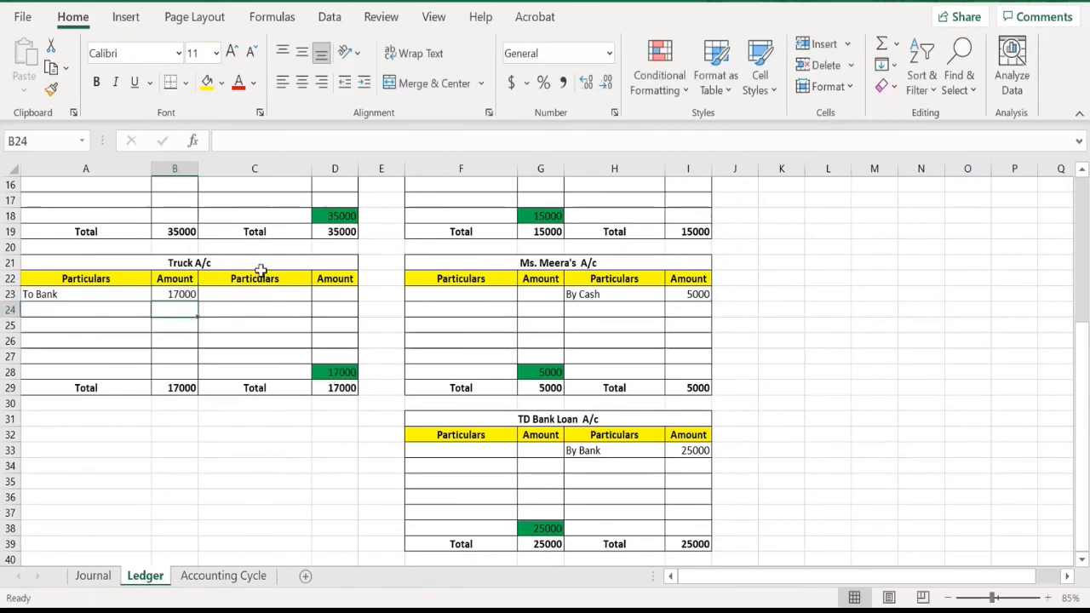
Post "By Truck" with amount 17000 in cells C13 and D13 on the credit side of the Bank A/c.
scroll(281, 287, "up", 2)
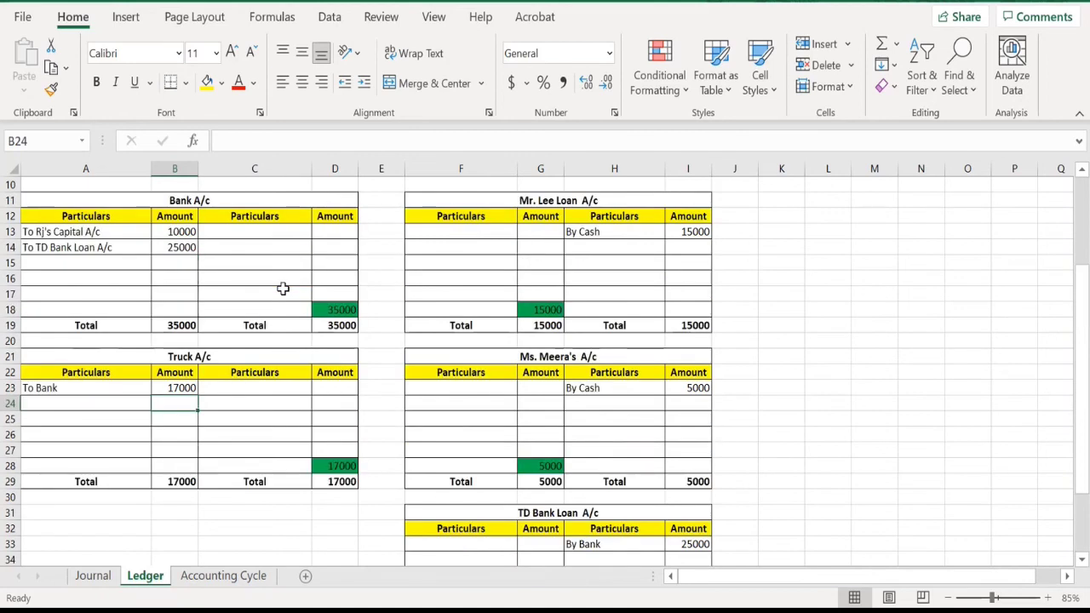
left_click(255, 234)
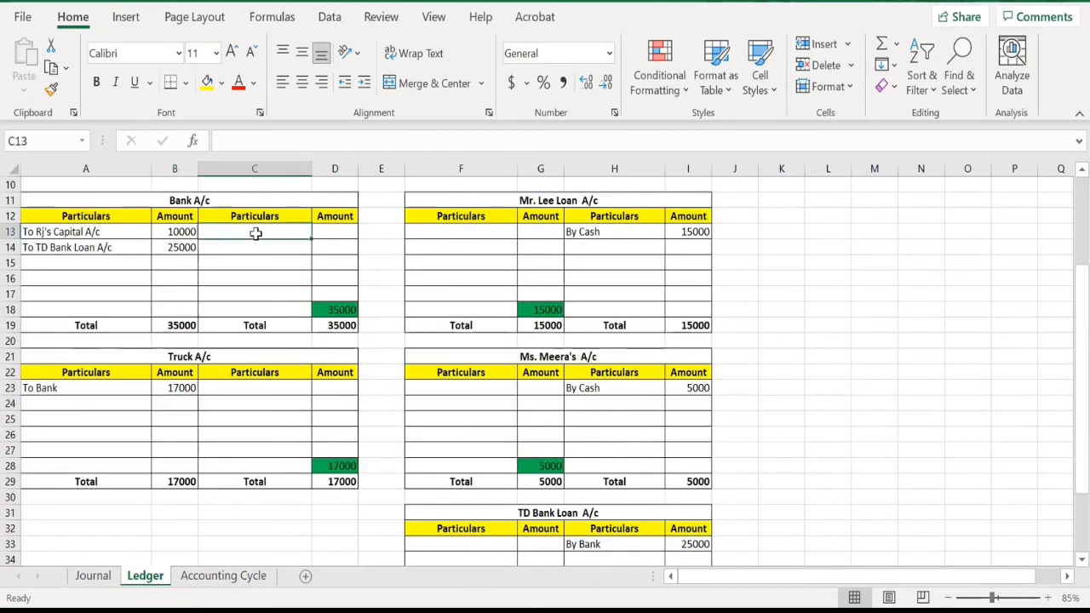
type("By")
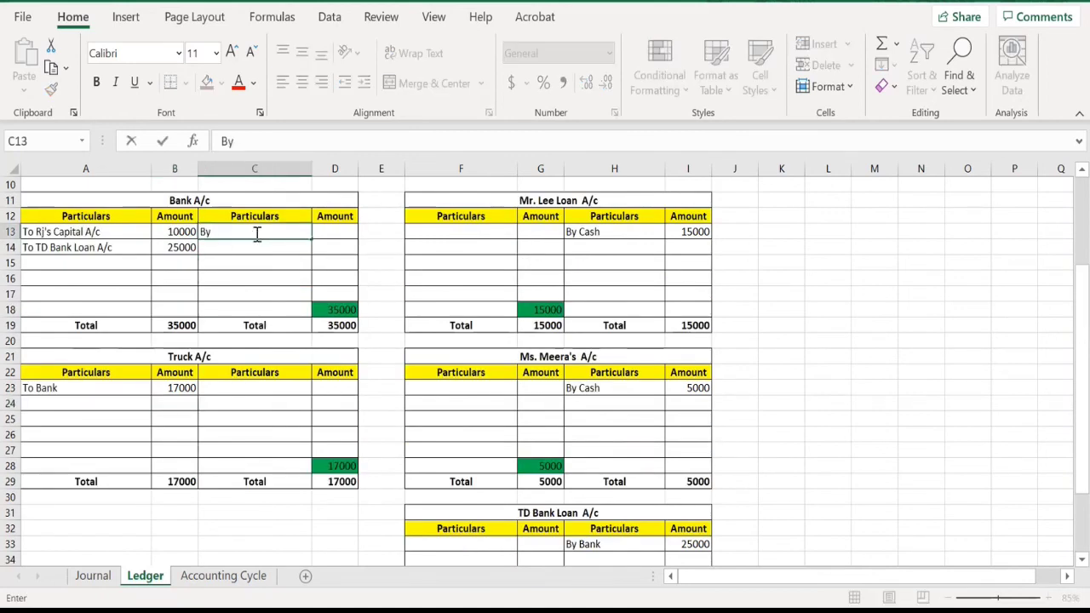
type(" Tru")
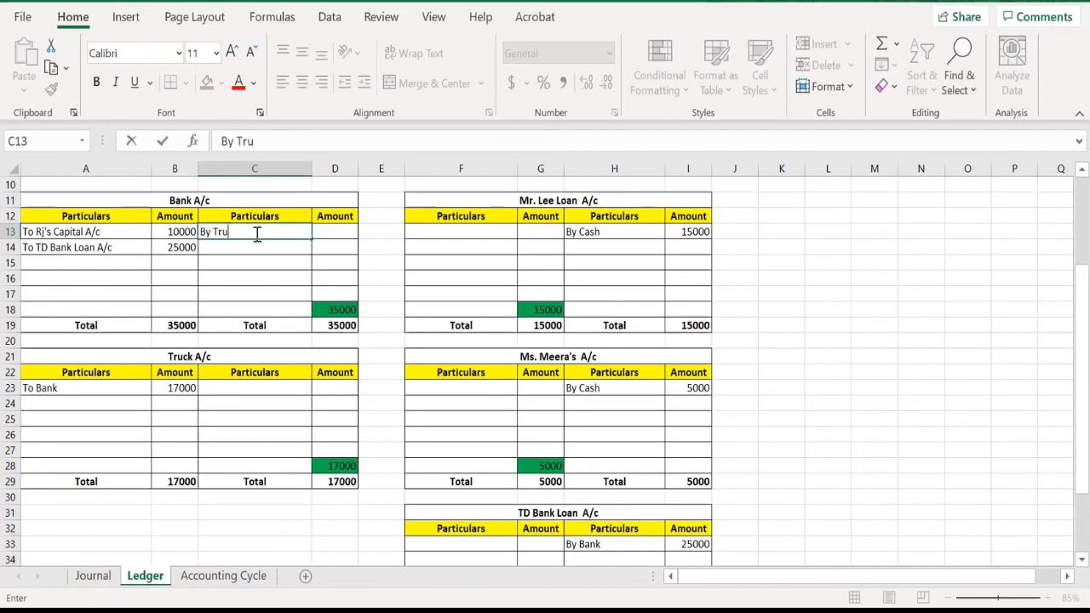
type("ck")
key("Tab")
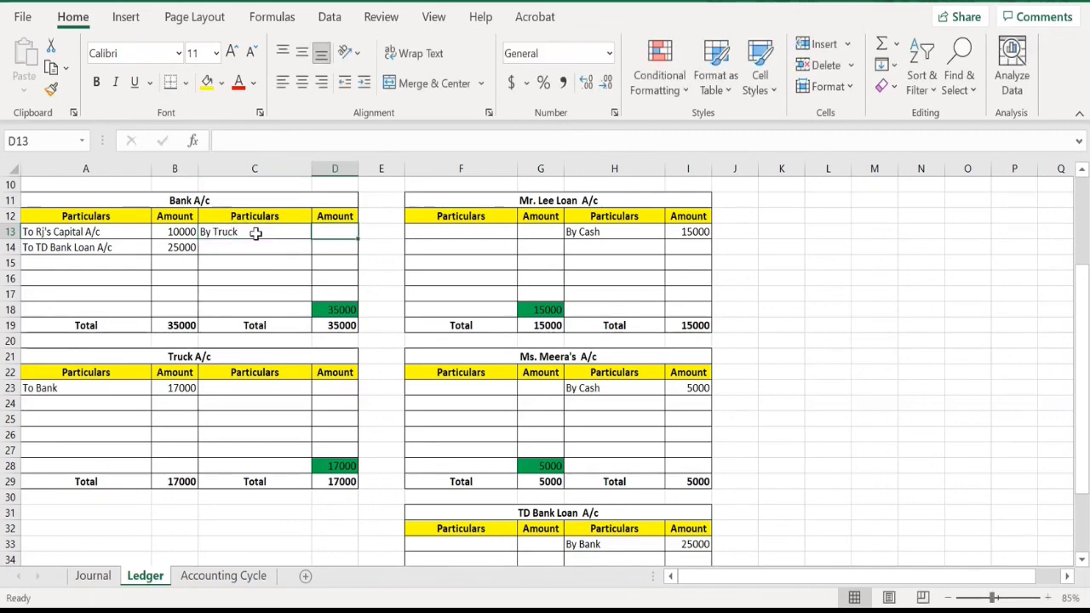
type("17000")
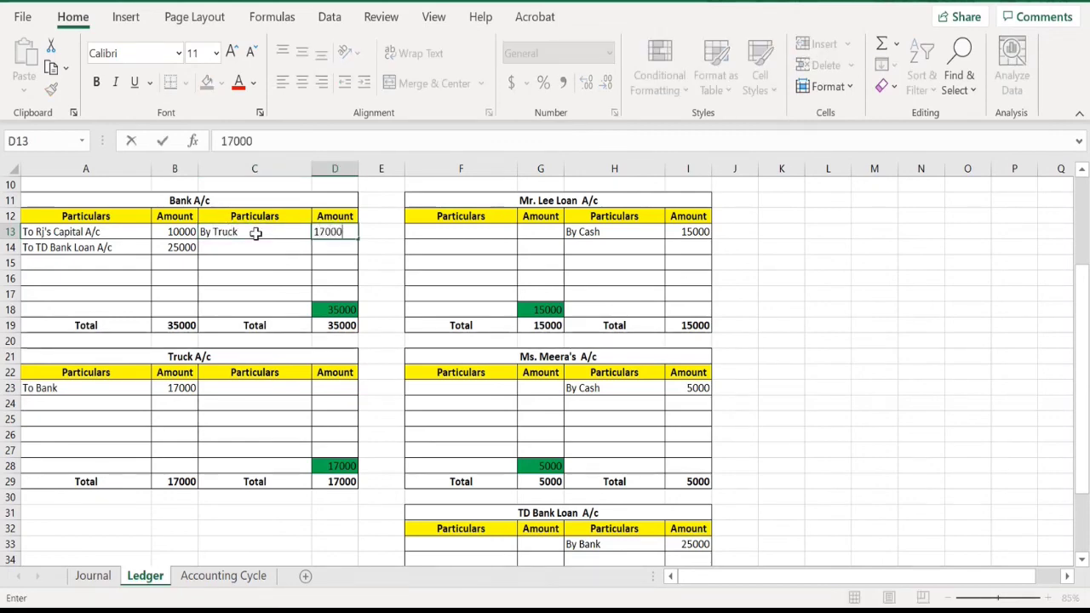
key("Return")
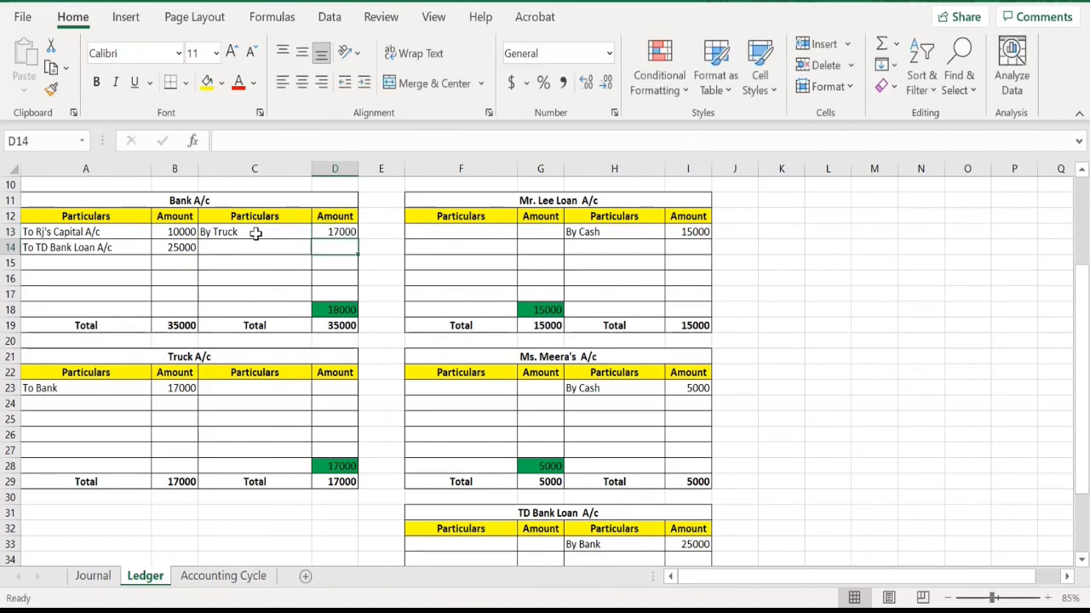
Examine the green balance formulas in the Cash, Bank, Truck and loan accounts, and return to the top of the Journal sheet.
scroll(384, 343, "up", 3)
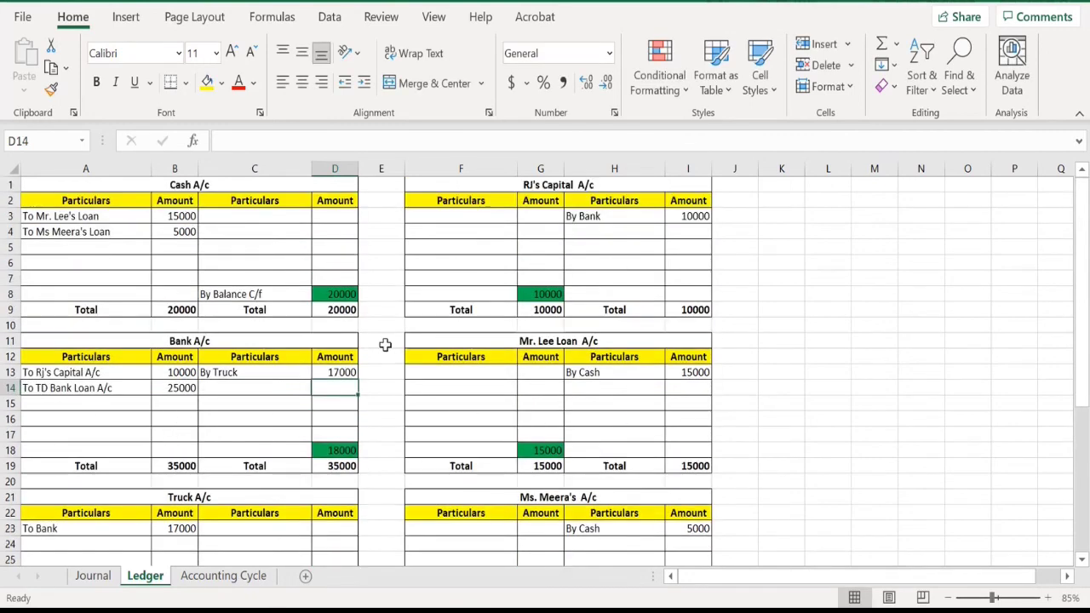
left_click(342, 293)
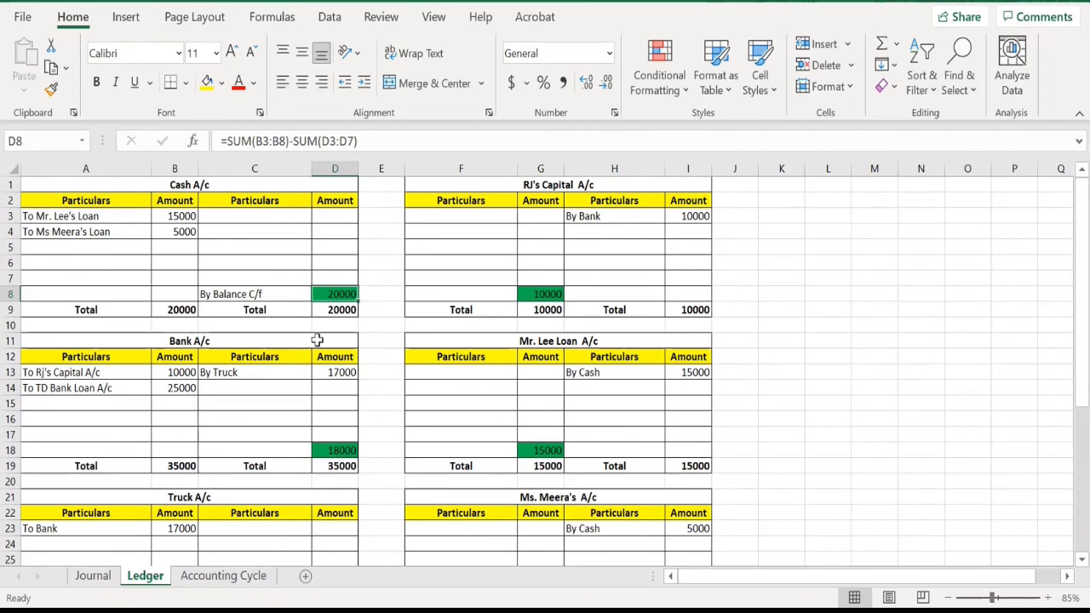
left_click(342, 449)
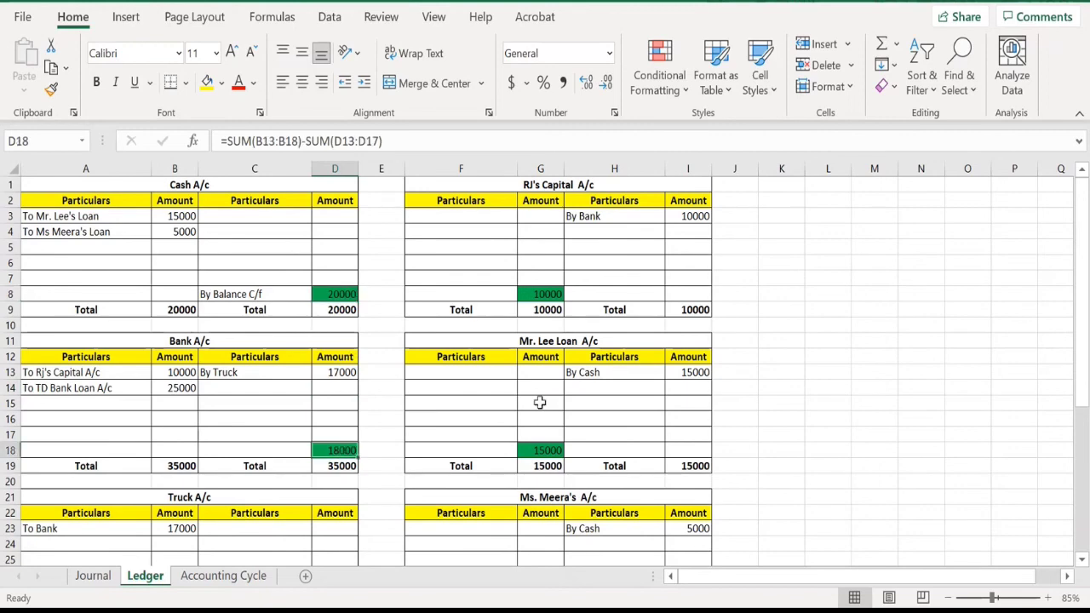
left_click(549, 449)
scroll(549, 449, "down", 3)
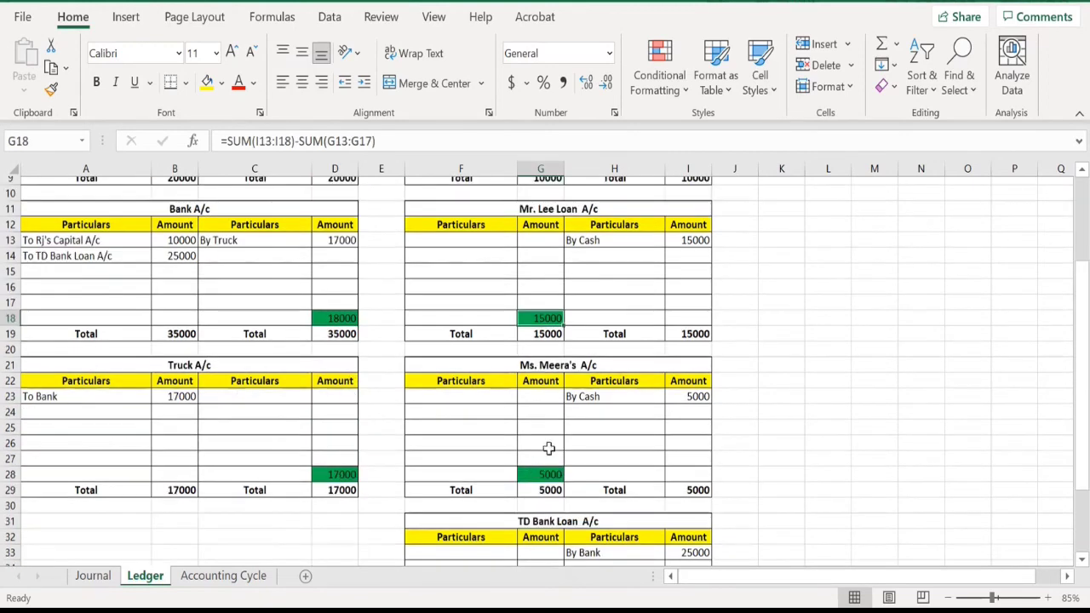
left_click(536, 465)
left_click(333, 465)
scroll(596, 451, "down", 2)
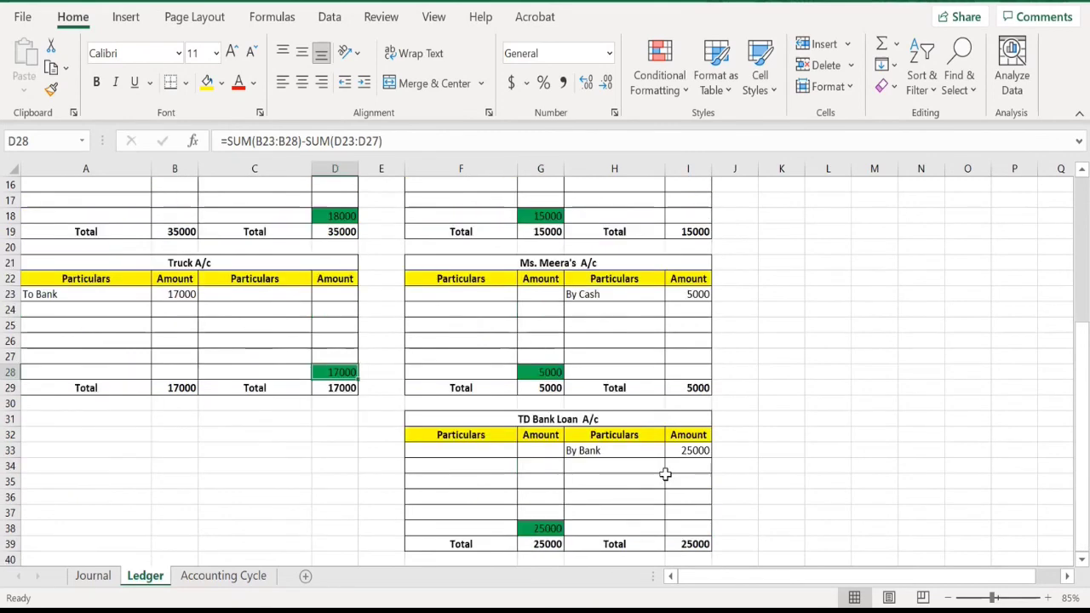
left_click(540, 525)
scroll(413, 389, "up", 3)
scroll(412, 389, "up", 1)
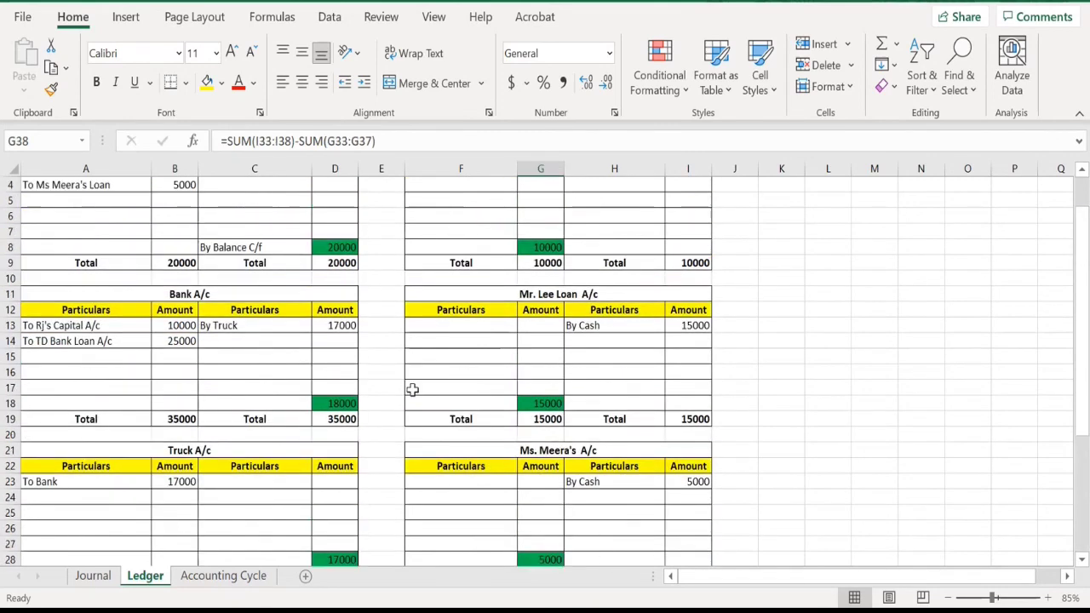
scroll(413, 389, "up", 1)
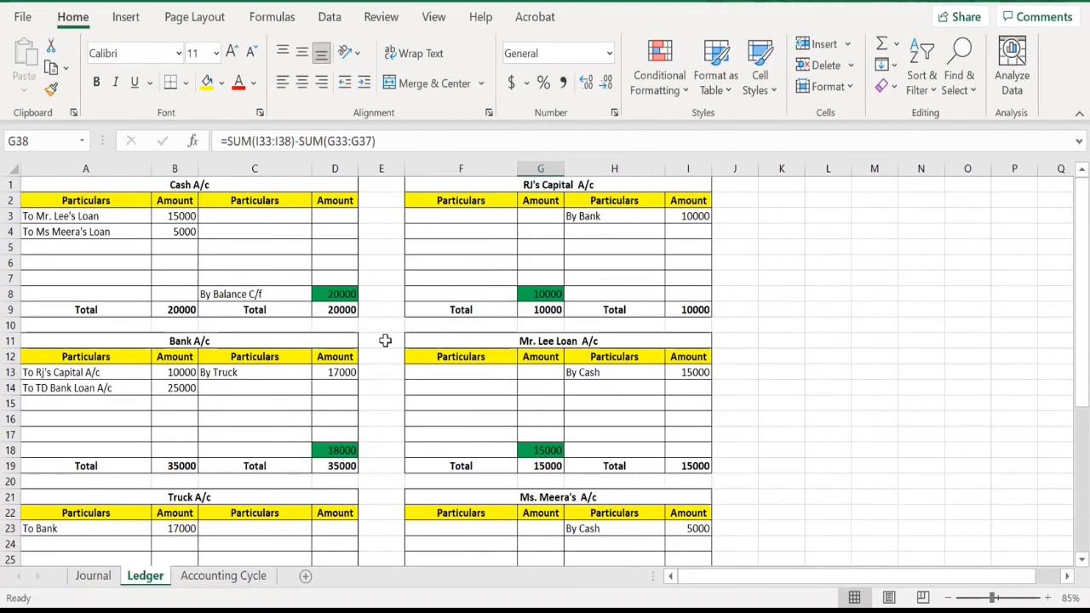
left_click(93, 575)
scroll(255, 507, "up", 2)
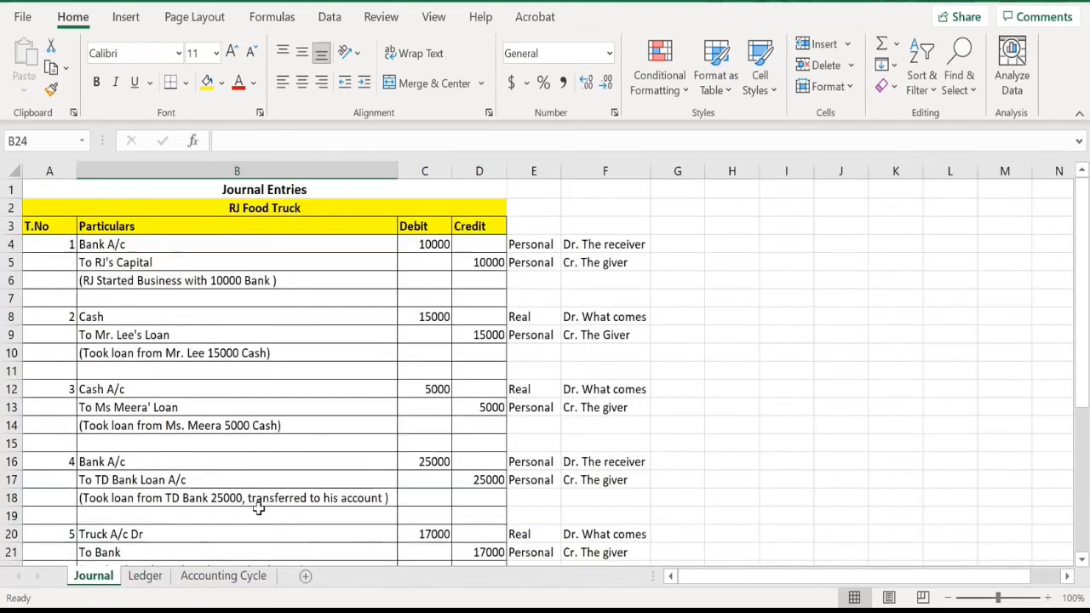